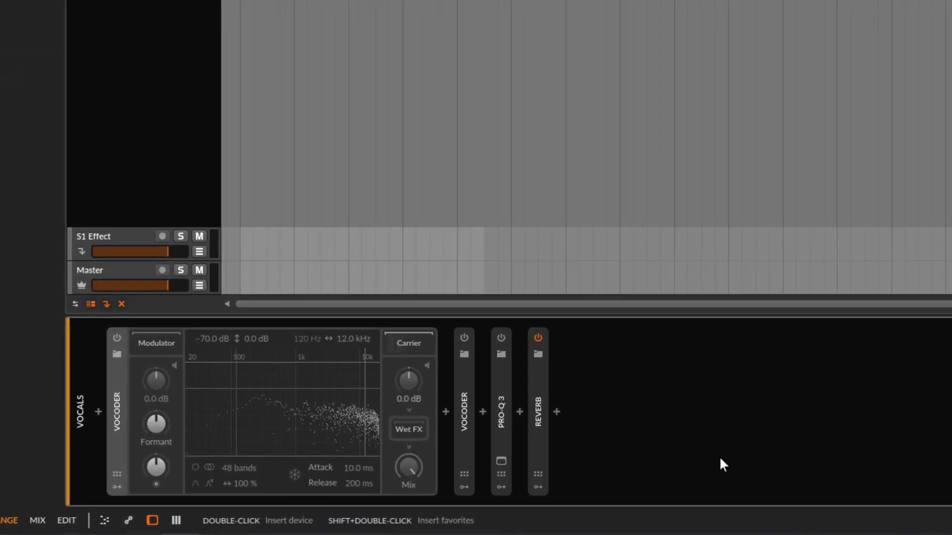
# Step: Toggle the first Vocoder on and off, play the arrangement once, and show the 'voco' device search
pyautogui.click(118, 343)
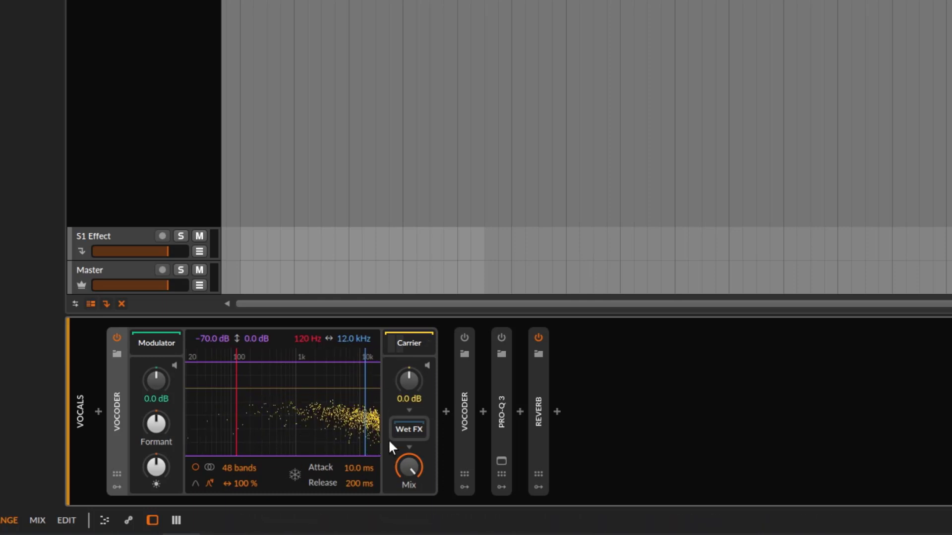
pyautogui.click(118, 337)
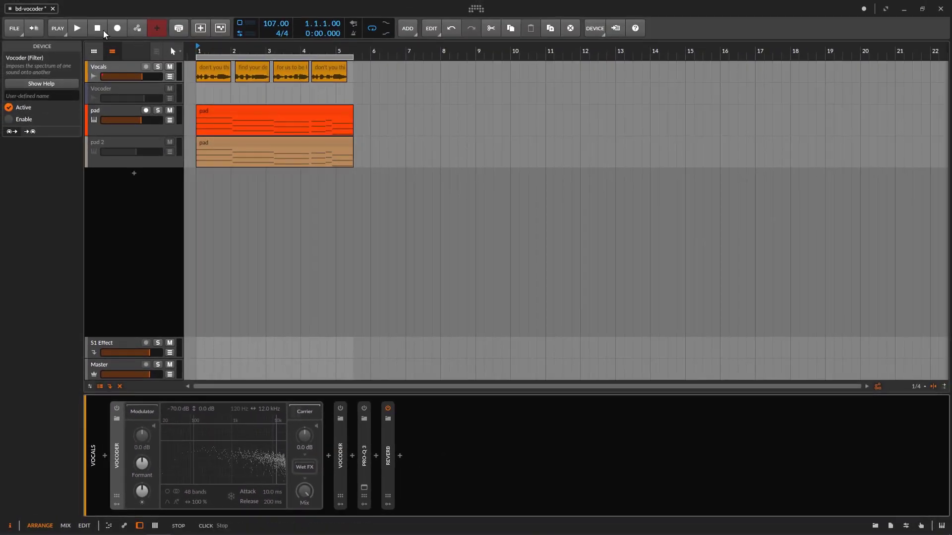
pyautogui.click(78, 28)
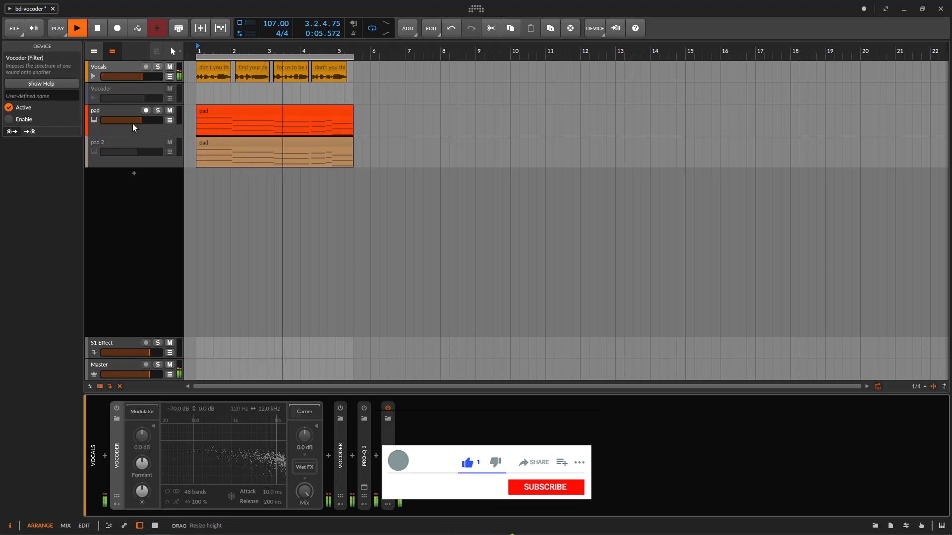
pyautogui.click(98, 28)
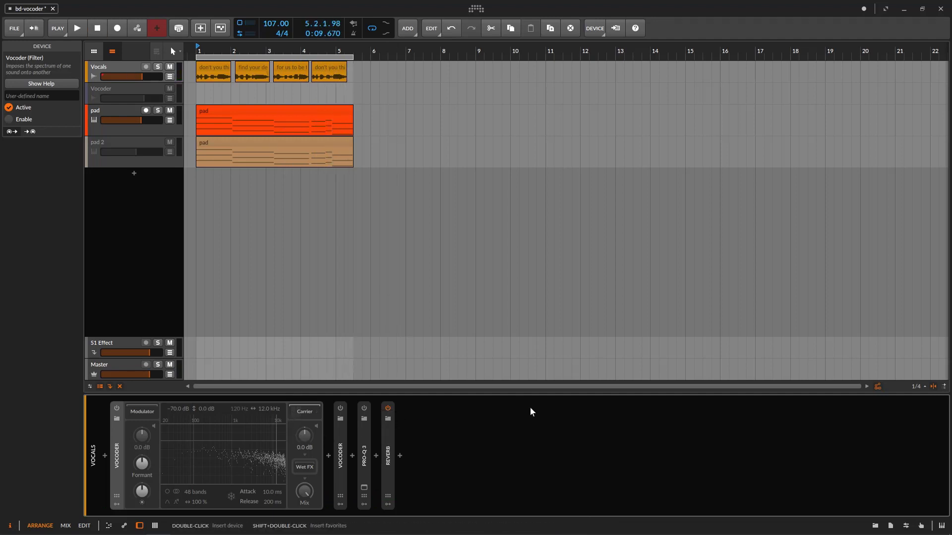
pyautogui.click(875, 529)
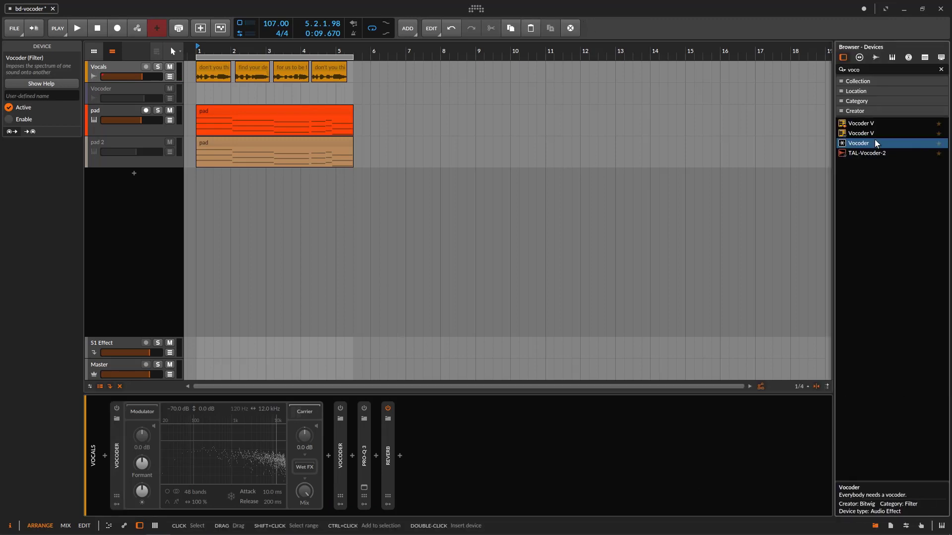
# Step: Drag the Bitwig Vocoder from the 'voco' results onto the Vocals device chain
pyautogui.moveTo(805, 183); pyautogui.dragTo(118, 451)
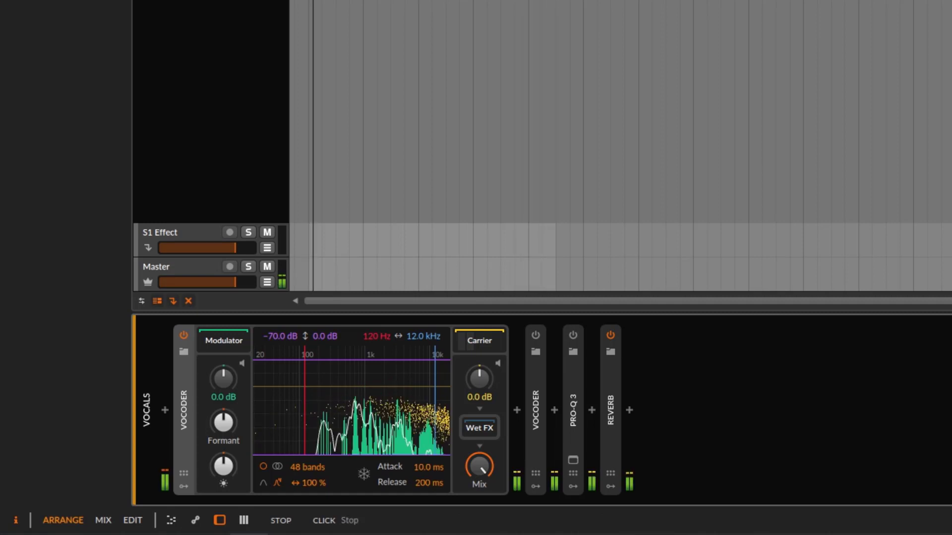
# Step: Bypass both Vocoders on the Vocals track, listening to the vocals in between
pyautogui.click(281, 521)
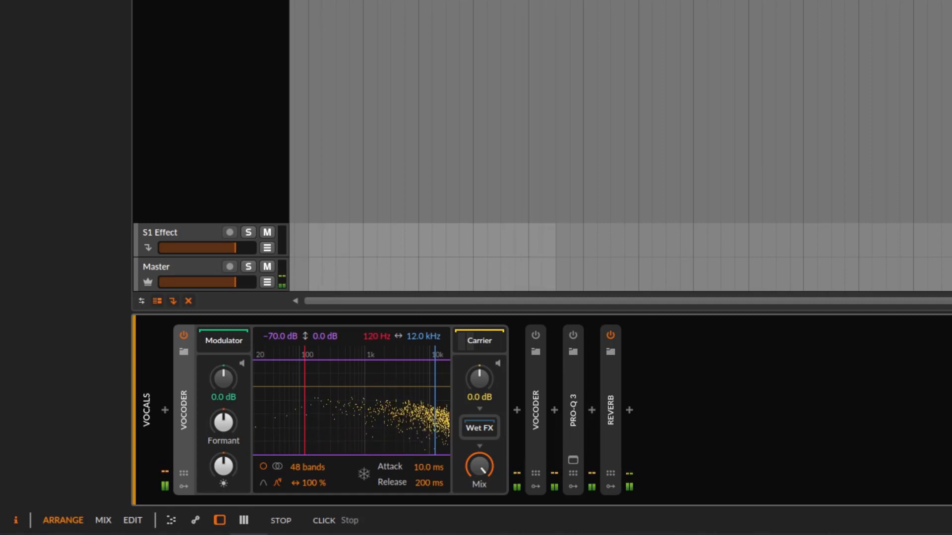
pyautogui.click(180, 333)
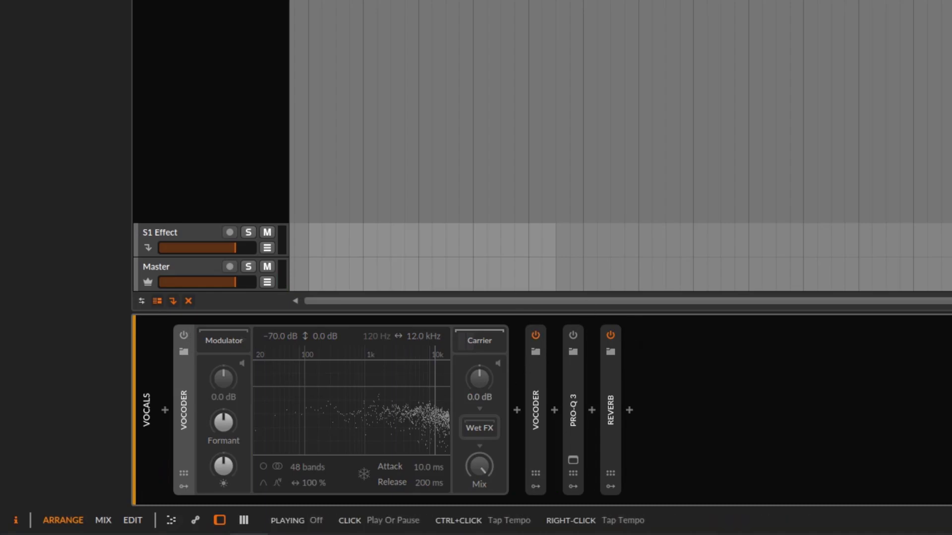
pyautogui.press('space')
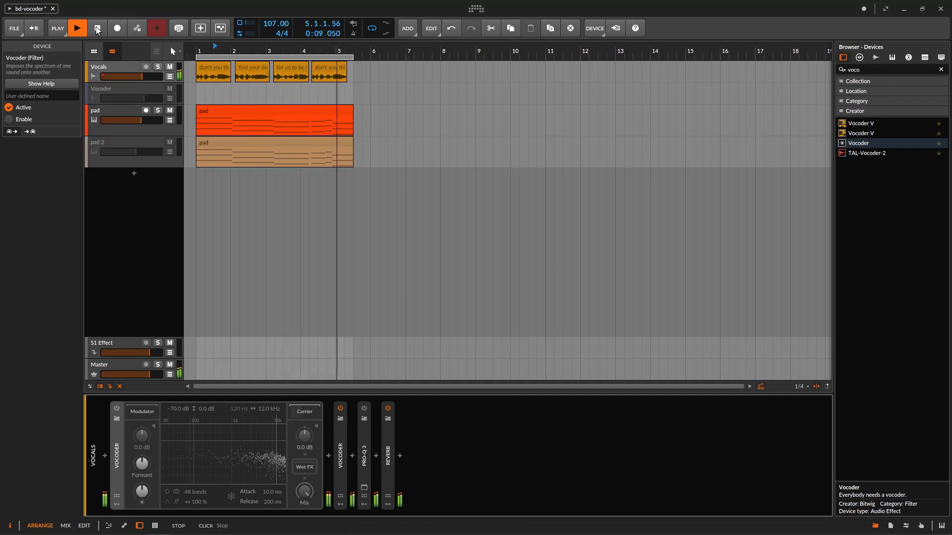
pyautogui.click(340, 408)
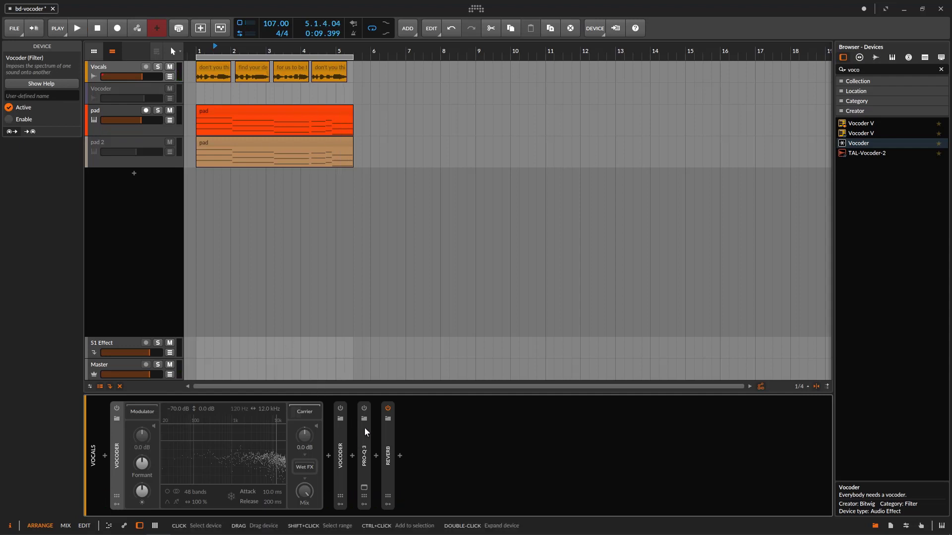
# Step: After a brief playback, switch Pro-Q 3 on and bring up its plug-in window
pyautogui.press('space')
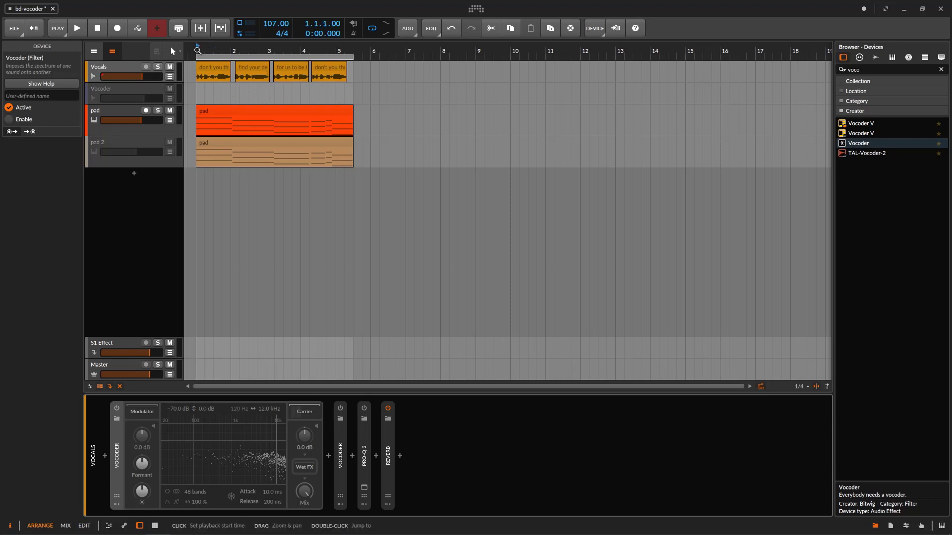
pyautogui.press('space')
pyautogui.click(366, 408)
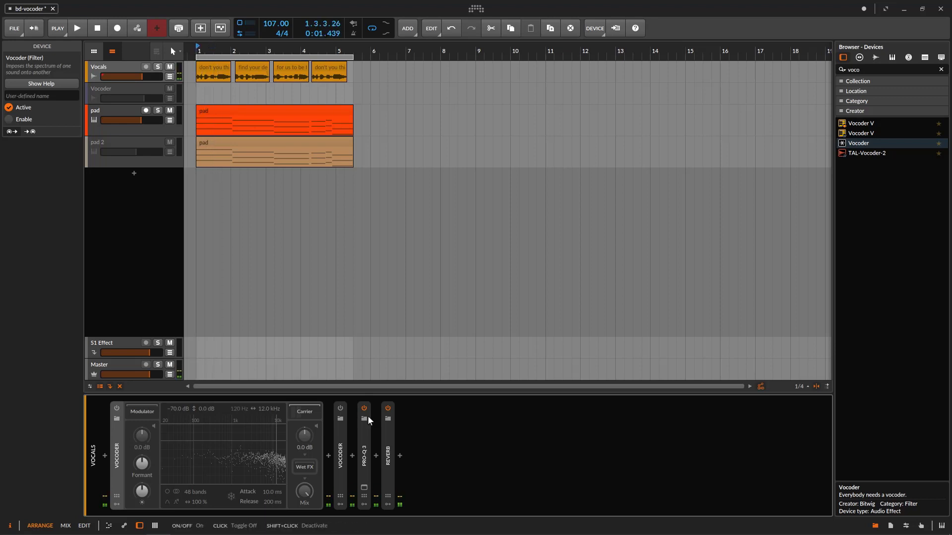
pyautogui.click(364, 487)
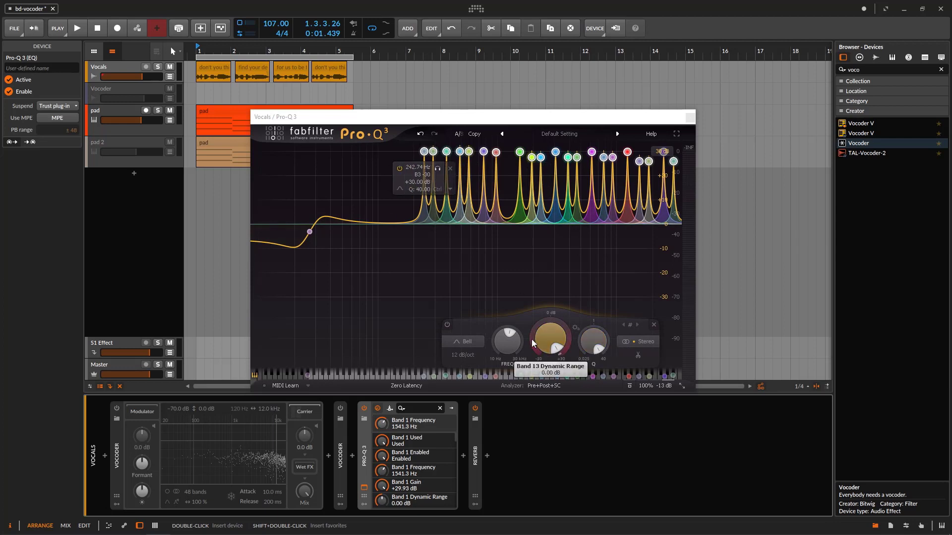
# Step: Lower the Pro-Q 3 band gain and sweep the comb, ending at 650.75 Hz with +25.38 dB
pyautogui.moveTo(541, 338); pyautogui.dragTo(495, 368)
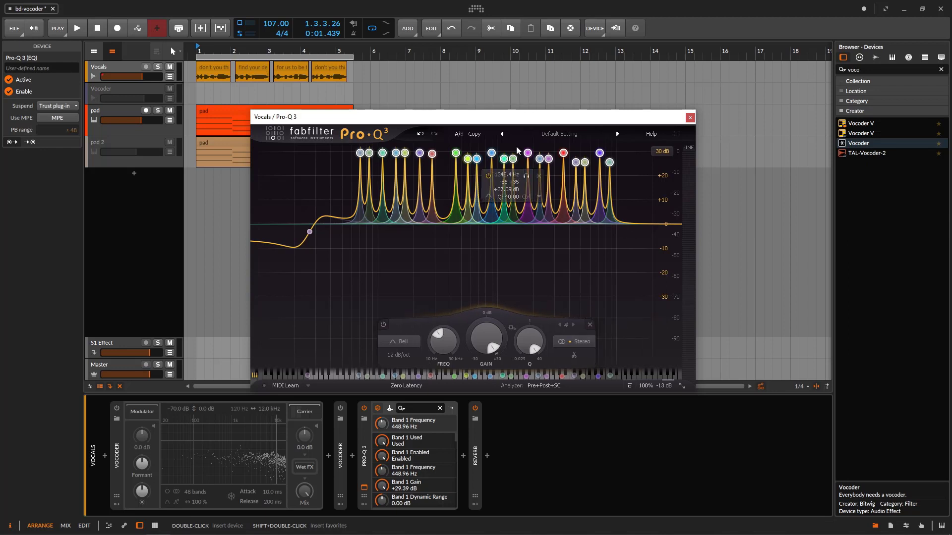
pyautogui.moveTo(510, 122); pyautogui.dragTo(586, 131)
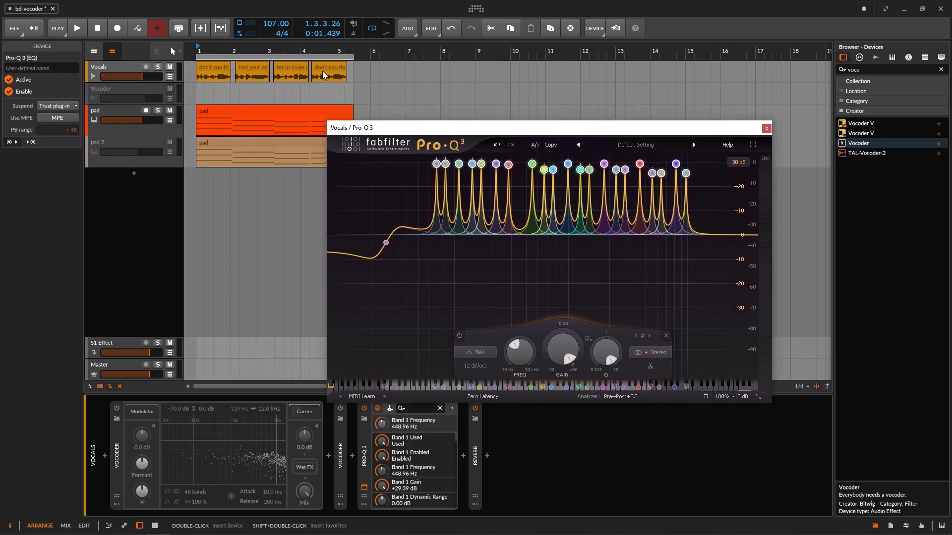
pyautogui.click(77, 28)
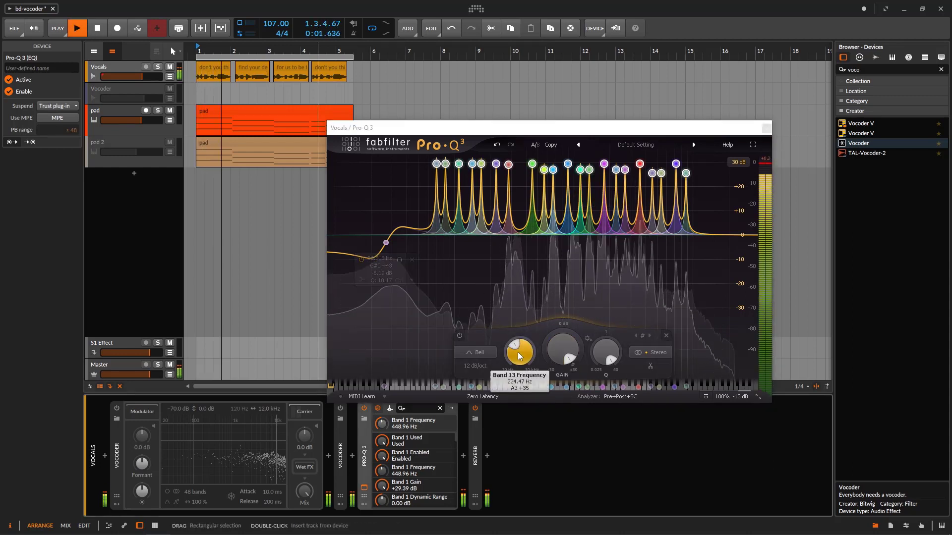
pyautogui.moveTo(519, 356); pyautogui.dragTo(511, 325)
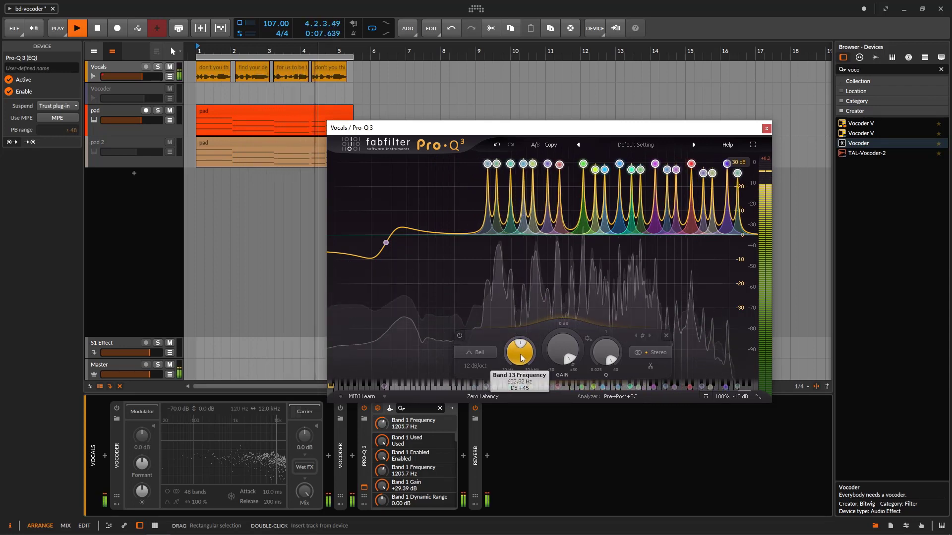
pyautogui.moveTo(521, 358); pyautogui.dragTo(522, 379)
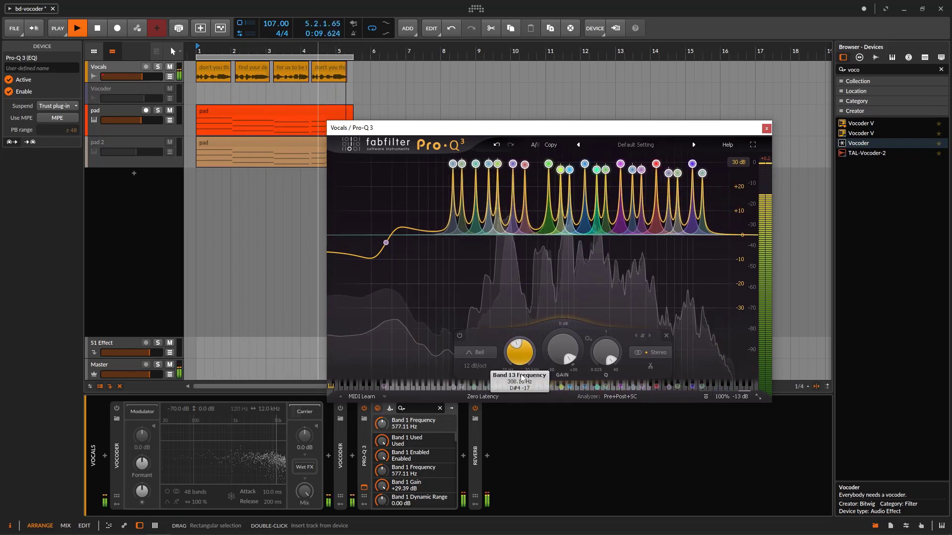
pyautogui.moveTo(559, 353); pyautogui.dragTo(542, 375)
# Step: Close the Pro-Q 3 window, bypass Pro-Q 3, re-enable the first Vocoder and resume playback
pyautogui.press('space')
pyautogui.click(463, 362)
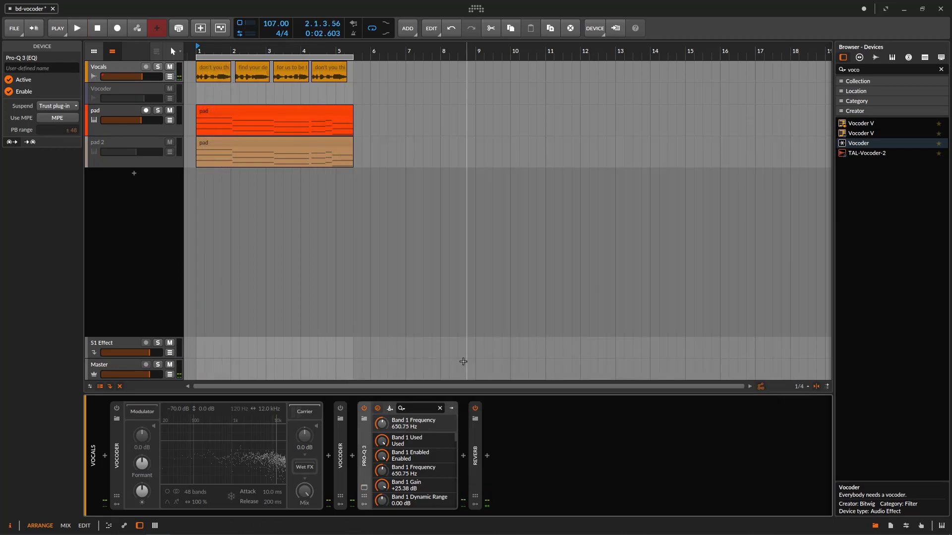
pyautogui.click(364, 409)
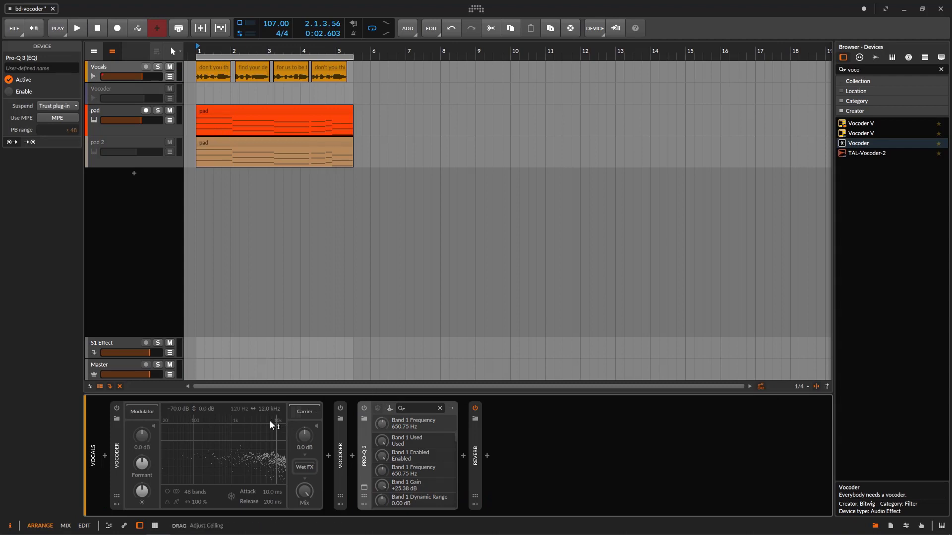
pyautogui.click(117, 408)
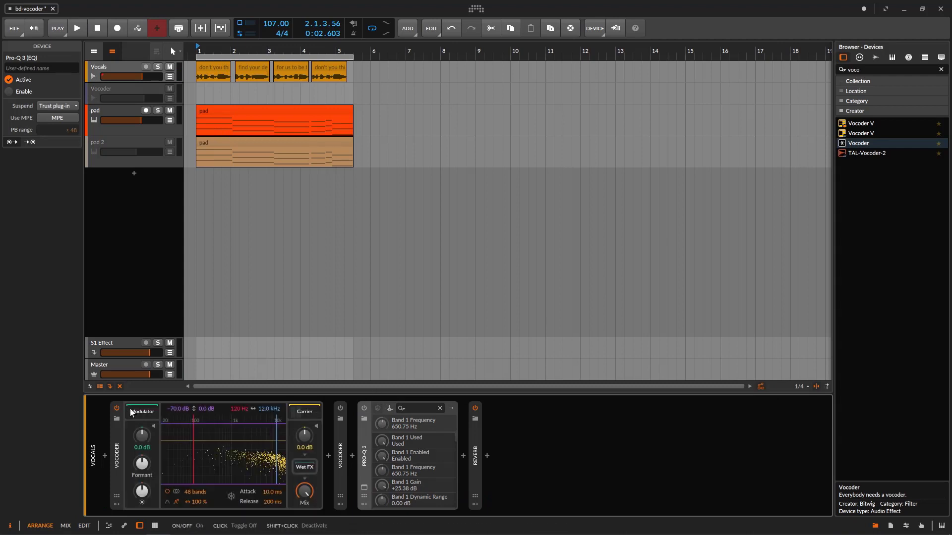
pyautogui.press('space')
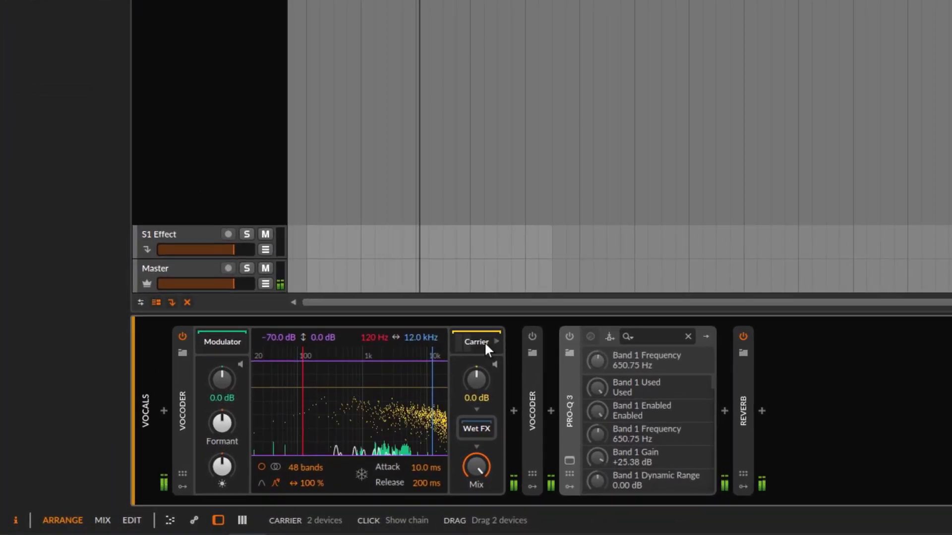
# Step: Expand the Vocoder's carrier chain and select the fourth vocals clip
pyautogui.click(483, 341)
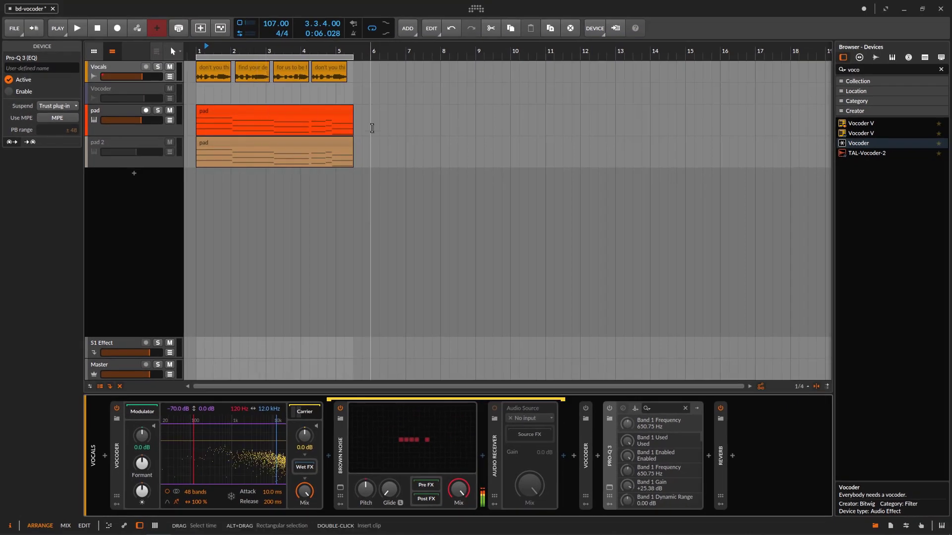
pyautogui.click(449, 99)
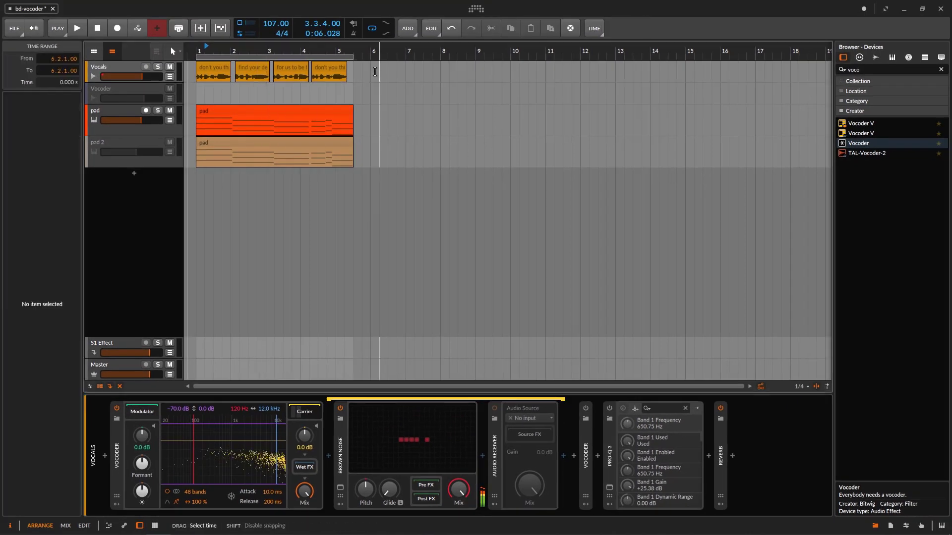
pyautogui.click(338, 72)
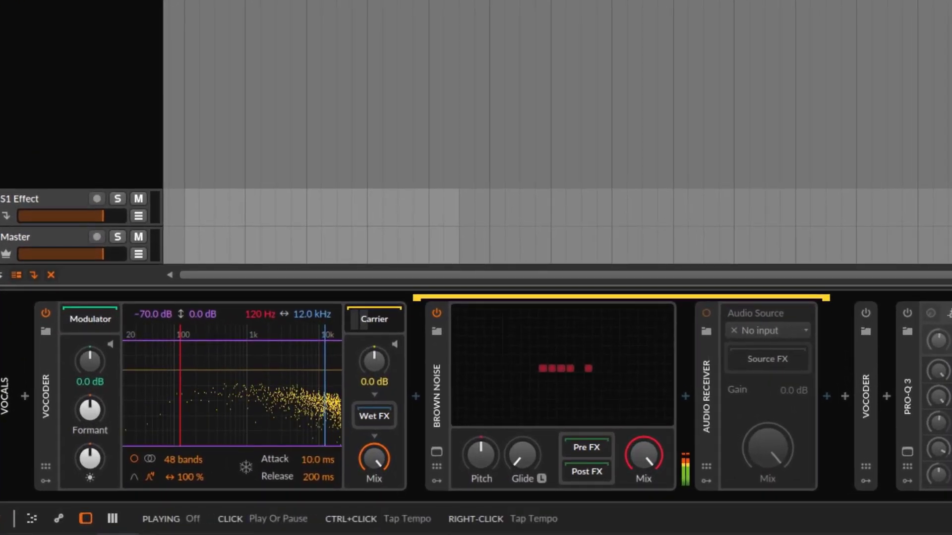
# Step: Audition the Vocoder's modulator signal alone, then show the empty modulator chain
pyautogui.click(111, 344)
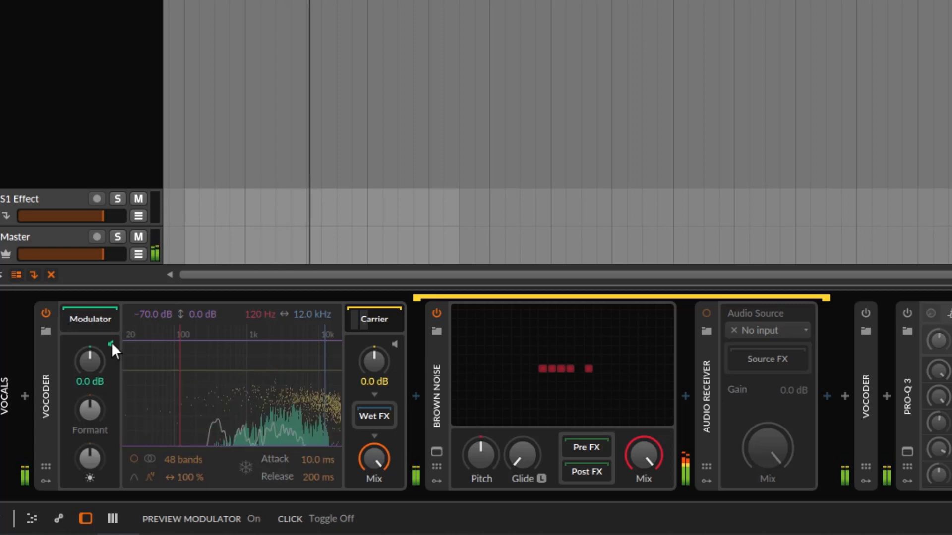
pyautogui.click(111, 343)
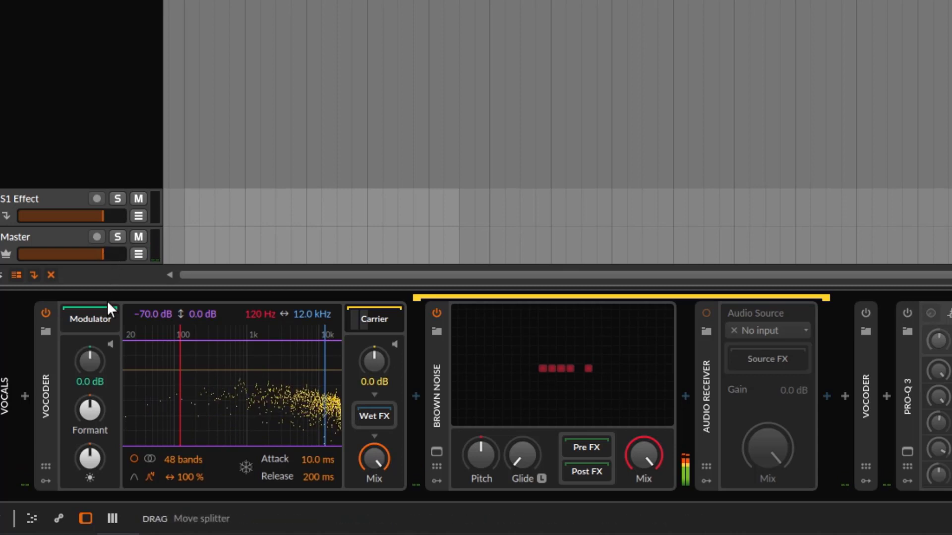
pyautogui.click(103, 317)
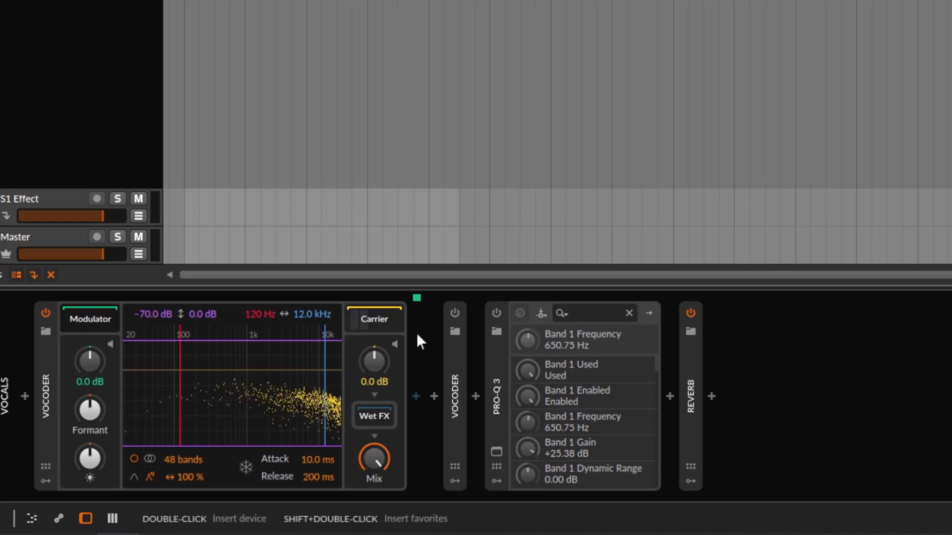
# Step: Collapse the modulator chain and, while playing, raise the modulator gain then reset it to 0.0 dB
pyautogui.click(112, 320)
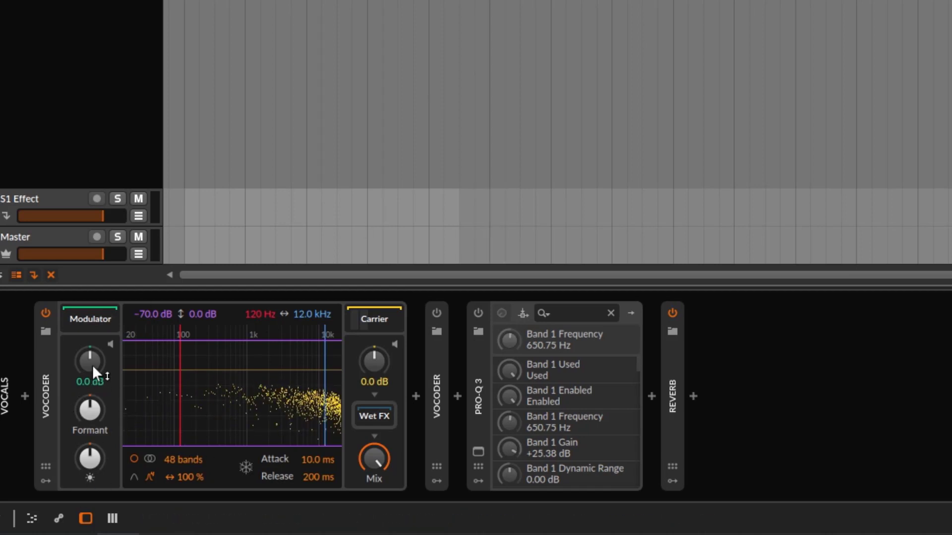
pyautogui.press('space')
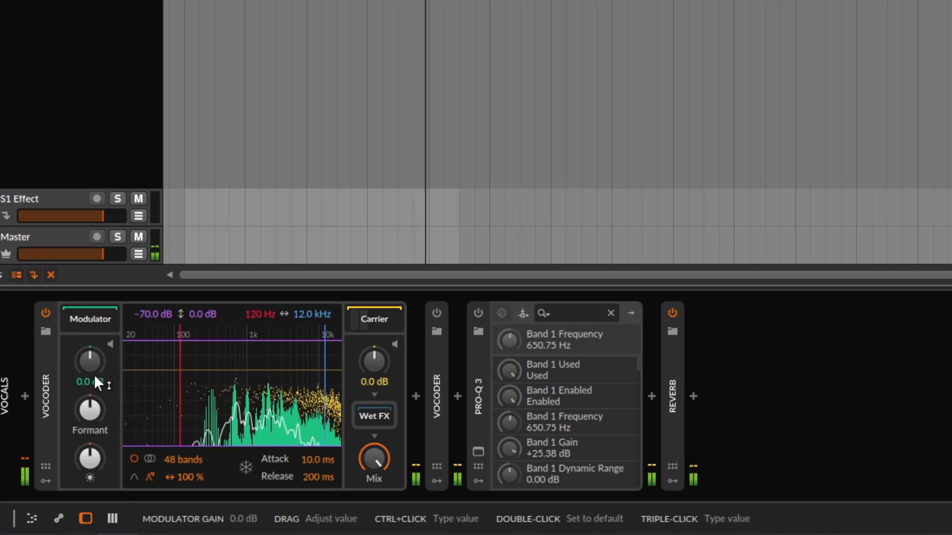
pyautogui.moveTo(90, 371); pyautogui.dragTo(90, 340)
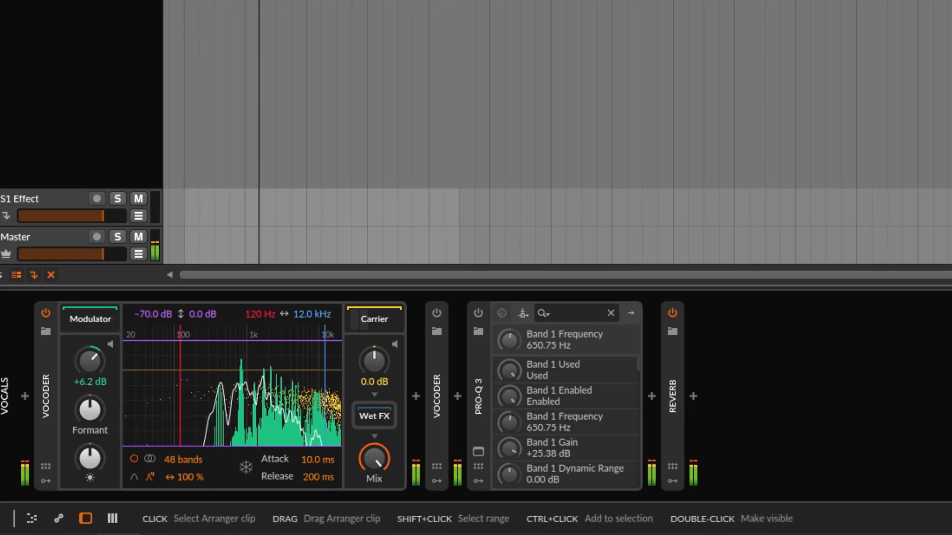
pyautogui.doubleClick(91, 365)
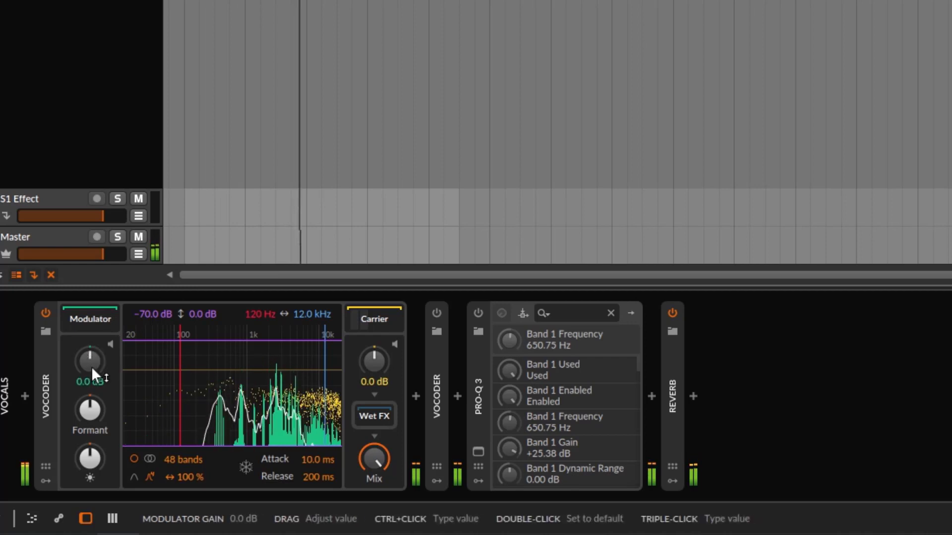
# Step: Sweep the Vocoder's formant shift between −24 and +20 st, then reset it to 0 st
pyautogui.click(91, 408)
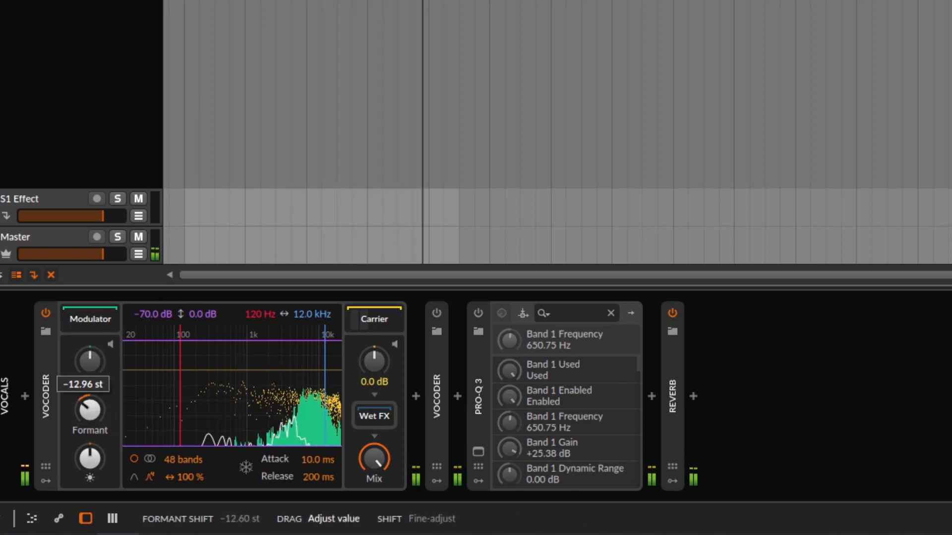
pyautogui.moveTo(92, 406); pyautogui.dragTo(92, 406)
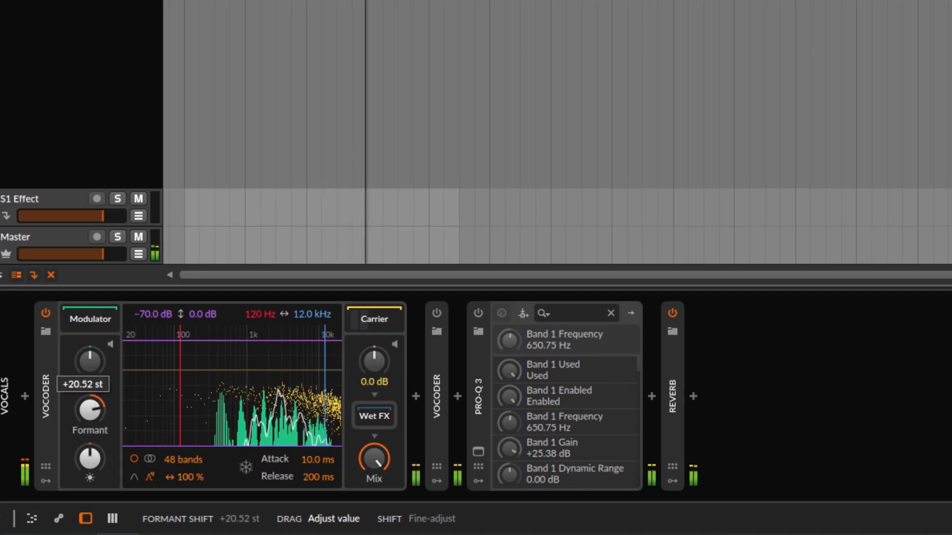
pyautogui.moveTo(92, 406); pyautogui.dragTo(92, 405)
pyautogui.doubleClick(93, 406)
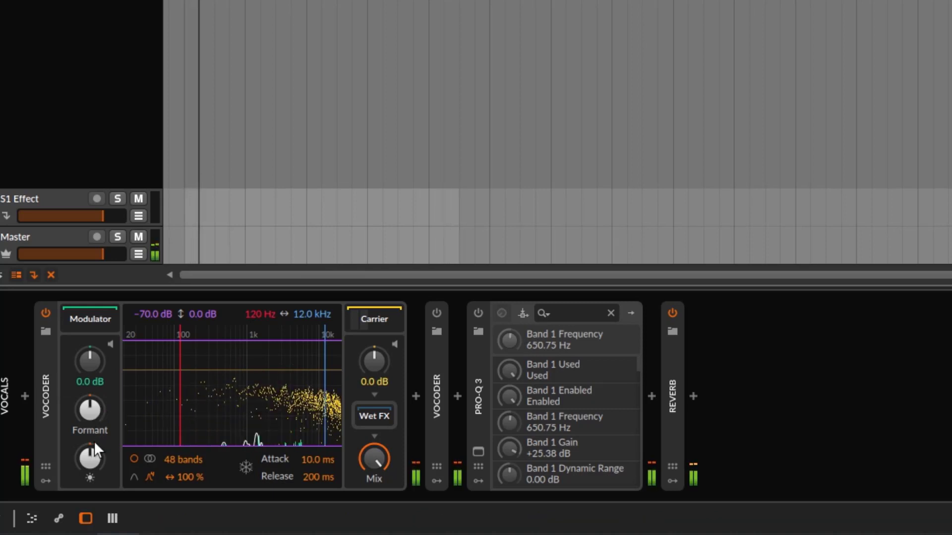
# Step: Sweep the Vocoder's brightness up and down to about −19 dB, reset it, and briefly preview the modulator
pyautogui.moveTo(94, 457); pyautogui.dragTo(94, 432)
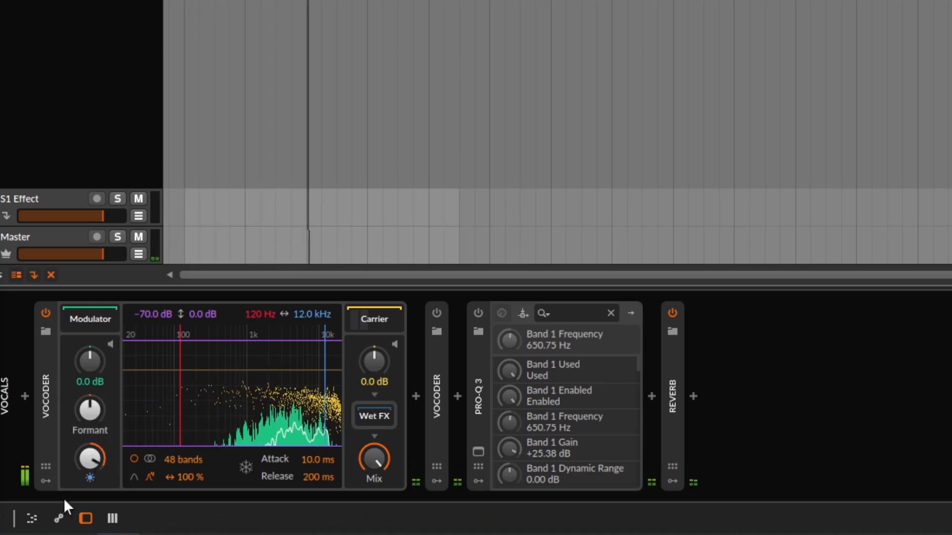
pyautogui.moveTo(113, 527)
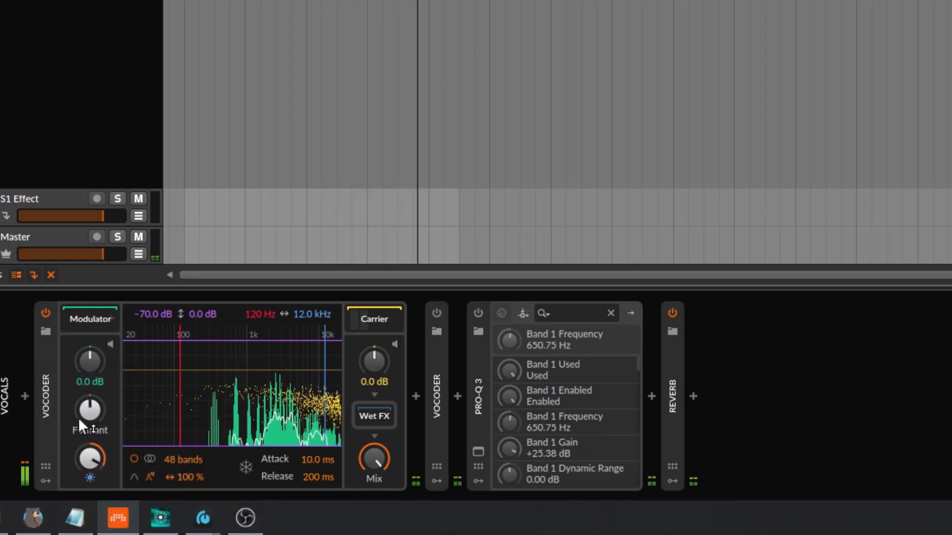
pyautogui.moveTo(86, 461); pyautogui.dragTo(86, 494)
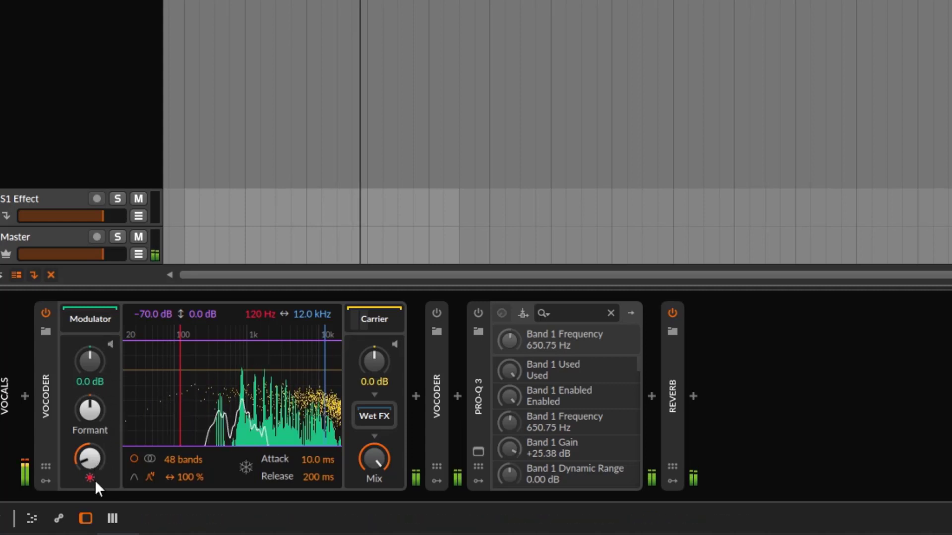
pyautogui.doubleClick(90, 458)
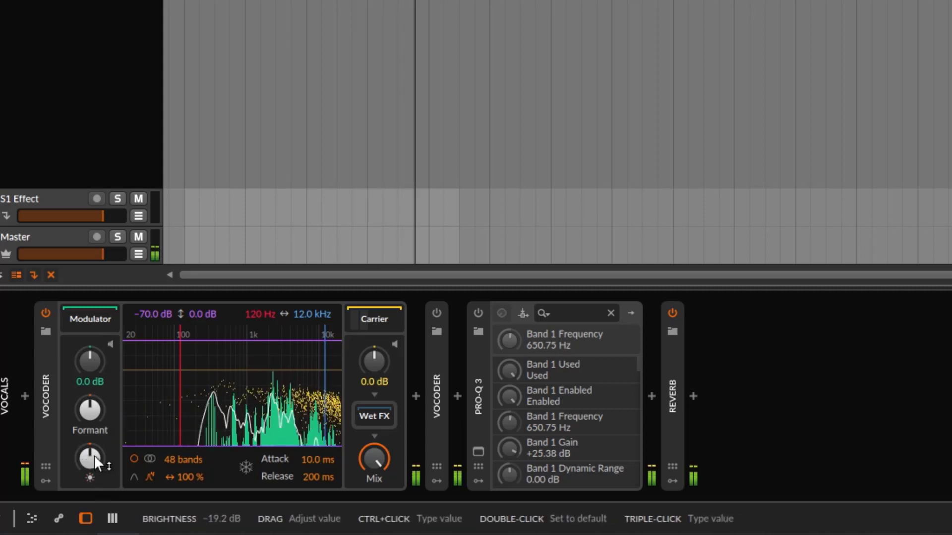
pyautogui.click(111, 343)
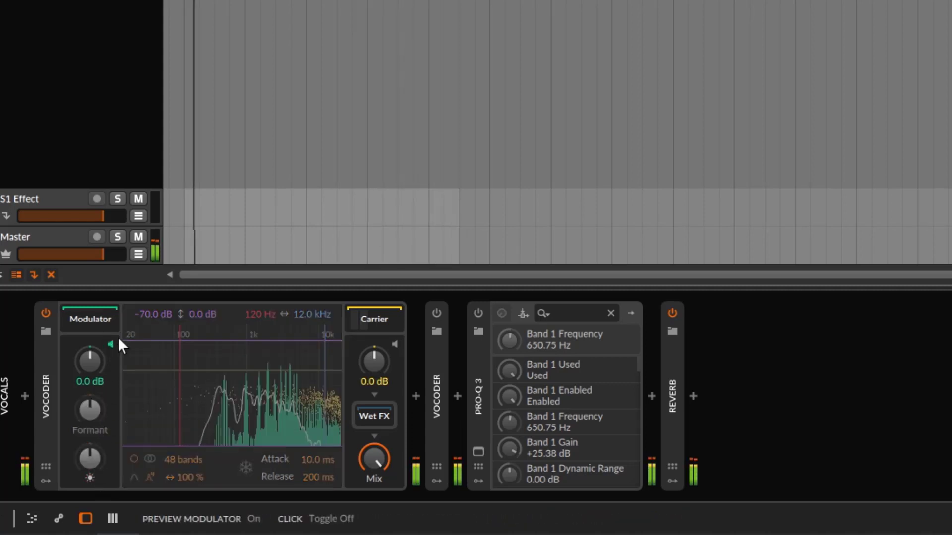
pyautogui.click(112, 342)
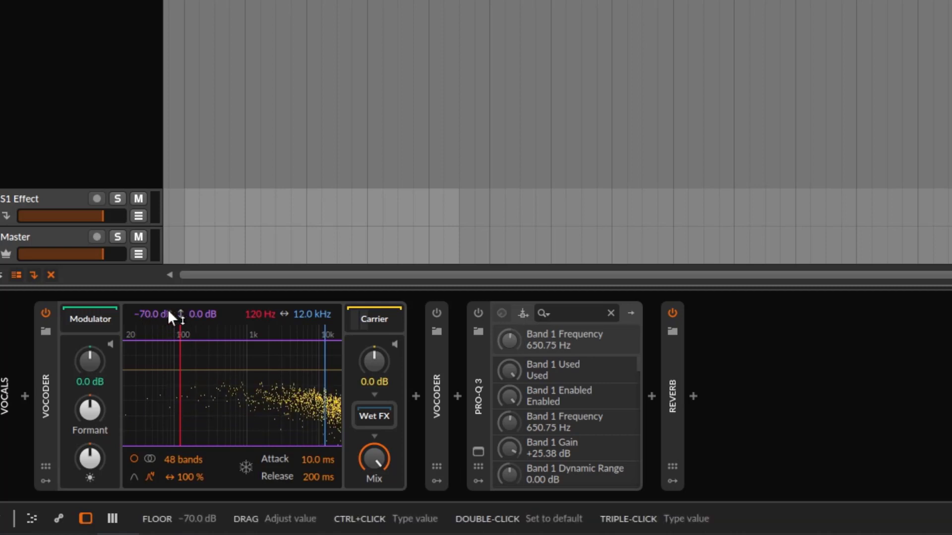
# Step: Adjust floor to −70 dB and ceiling to 0 dB, and widen the bands to 26.6 Hz–19.9 kHz
pyautogui.moveTo(154, 314); pyautogui.dragTo(156, 278)
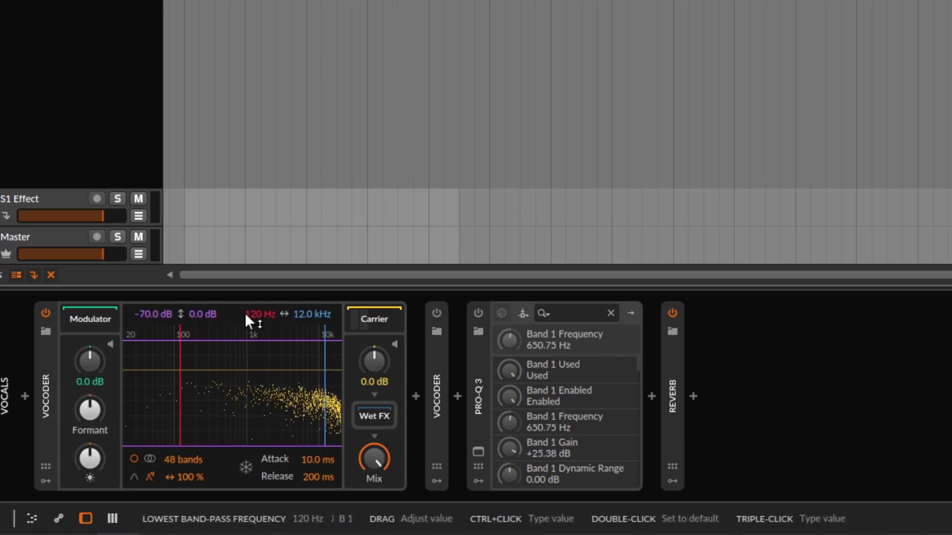
pyautogui.moveTo(270, 340); pyautogui.dragTo(274, 364)
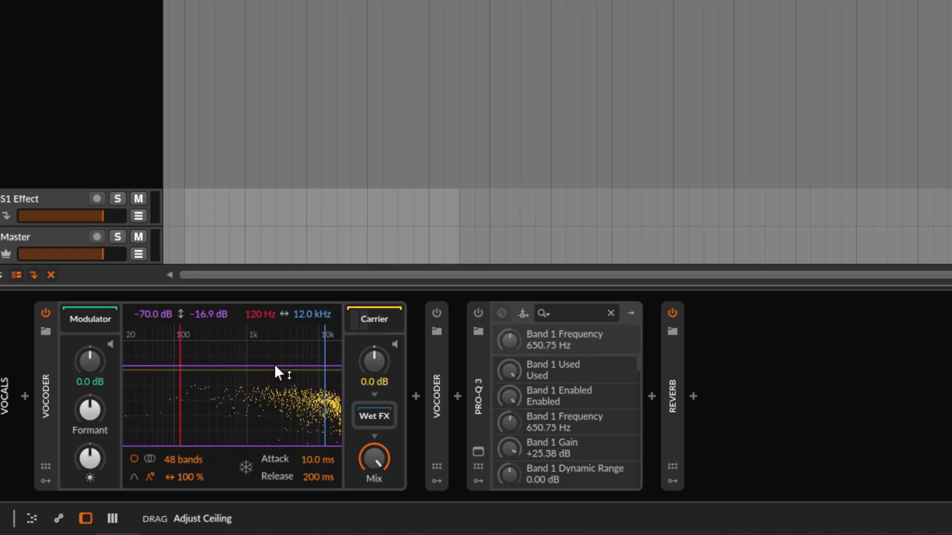
pyautogui.moveTo(209, 311); pyautogui.dragTo(201, 308)
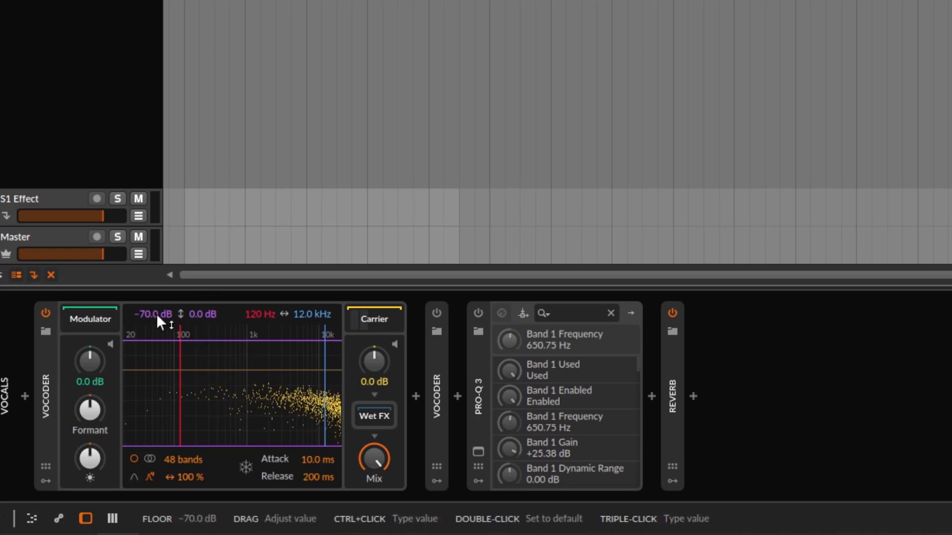
pyautogui.moveTo(156, 314); pyautogui.dragTo(191, 325)
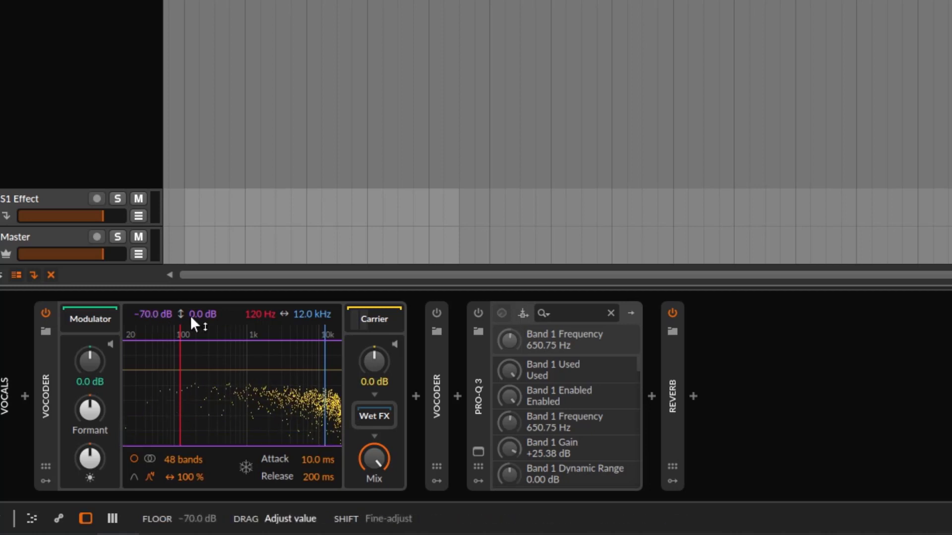
pyautogui.moveTo(258, 314)
pyautogui.mouseDown()
pyautogui.moveTo(258, 295)
pyautogui.moveTo(258, 330)
pyautogui.mouseUp()
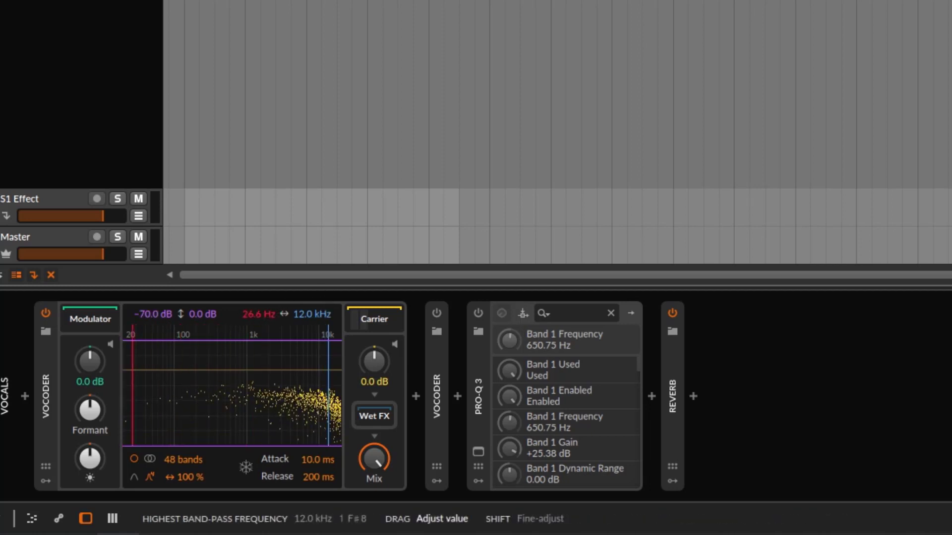
pyautogui.moveTo(311, 314); pyautogui.dragTo(312, 292)
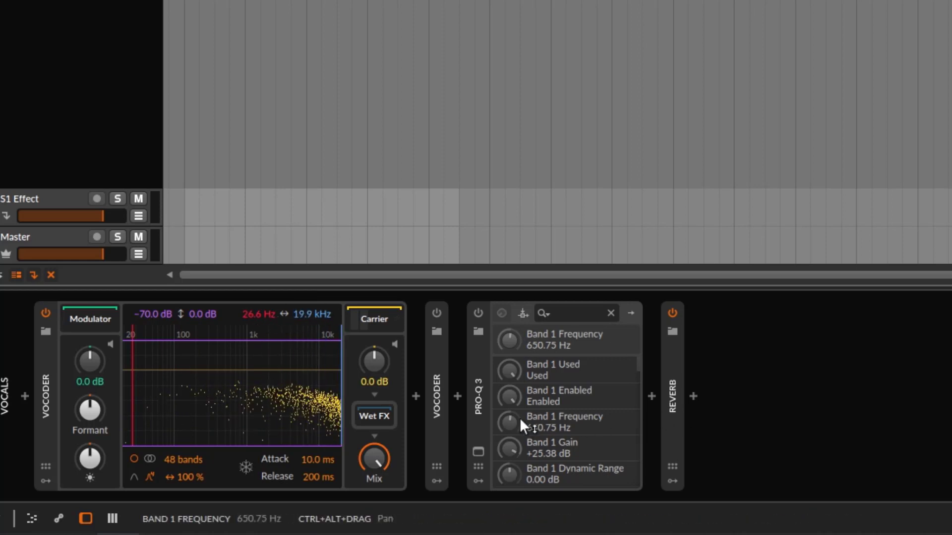
# Step: Enable the existing Pro-Q 3, close its window, and raise the Vocoder's lowest band frequency
pyautogui.click(479, 315)
pyautogui.click(478, 452)
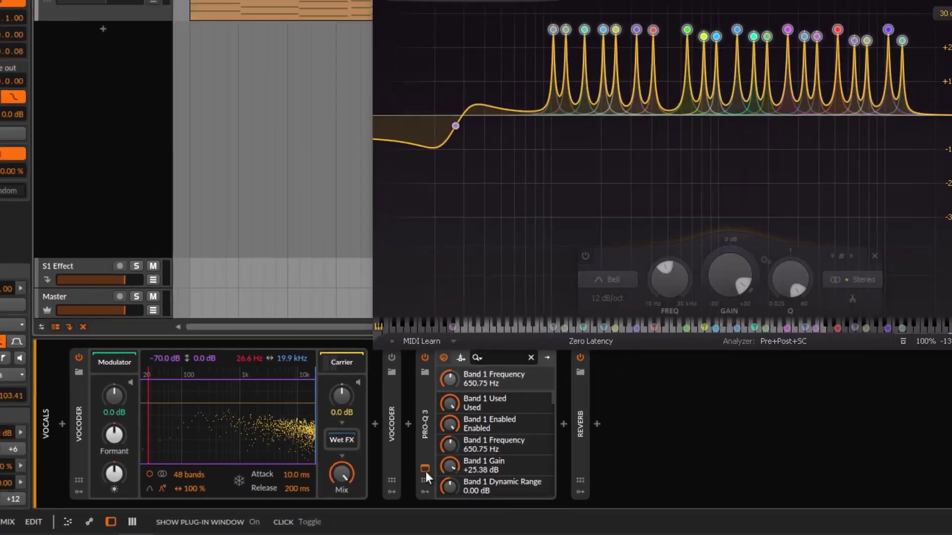
pyautogui.click(763, 129)
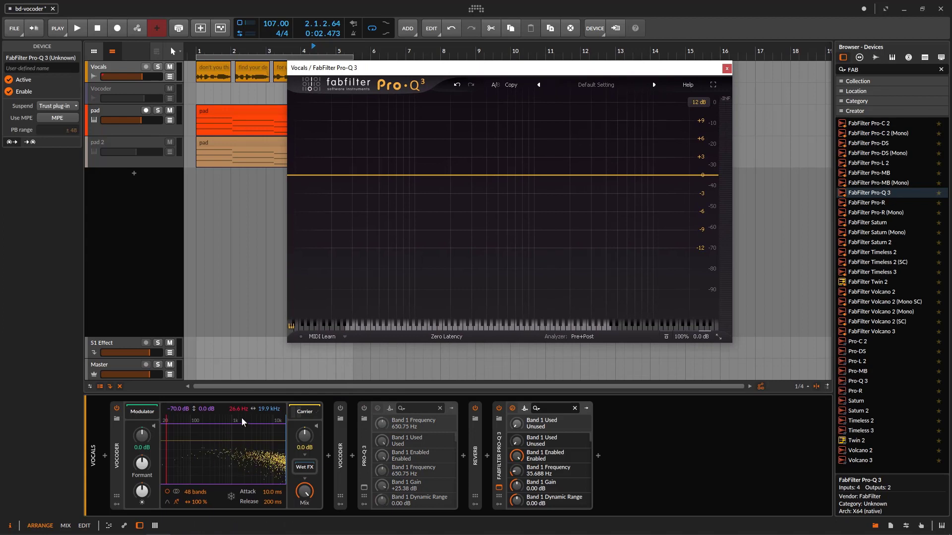
pyautogui.moveTo(243, 421); pyautogui.dragTo(242, 419)
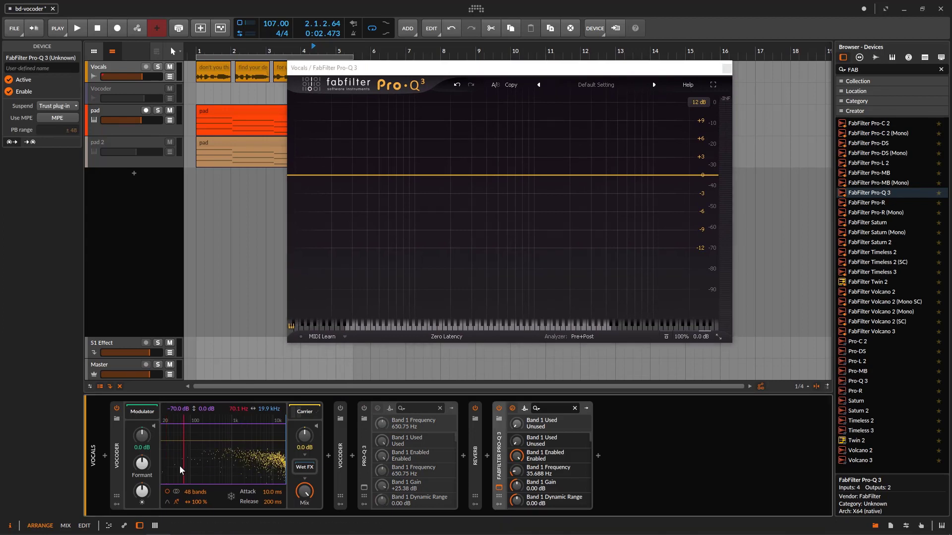
# Step: In the new Pro-Q 3, add a low cut near 41.6 Hz and a high cut near 4471 Hz
pyautogui.click(369, 177)
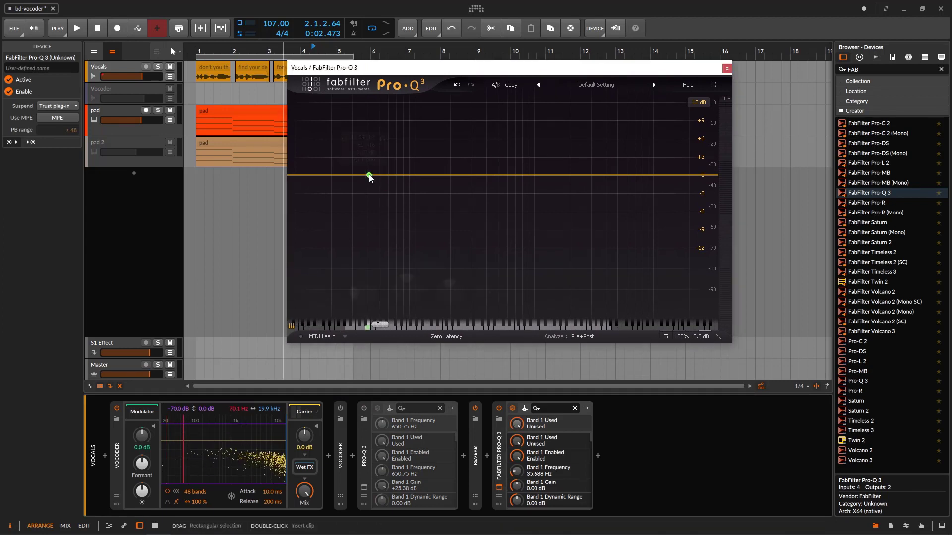
pyautogui.click(369, 177)
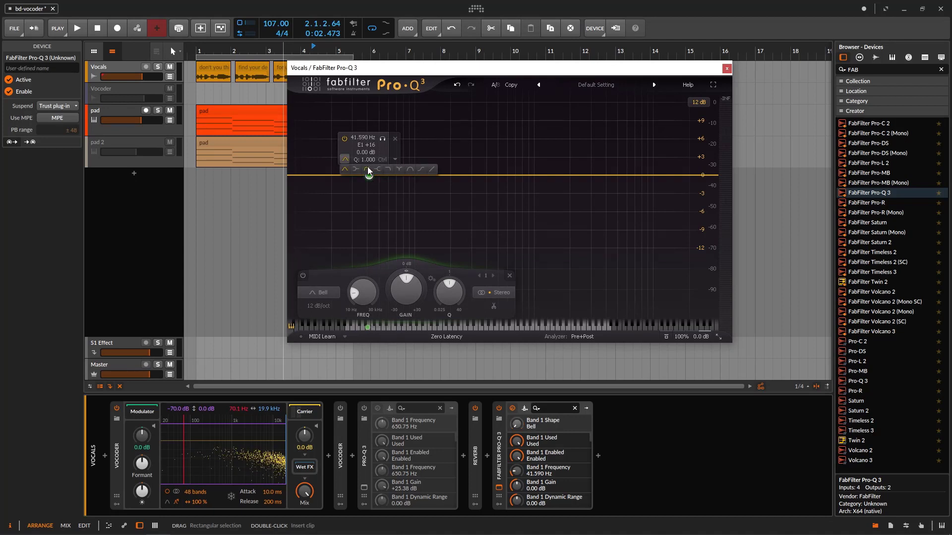
pyautogui.click(368, 170)
pyautogui.click(673, 175)
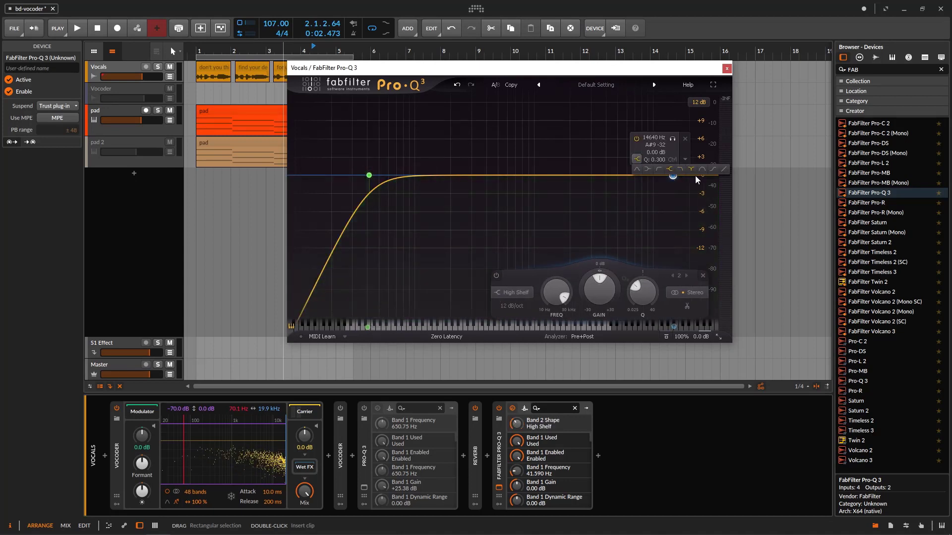
pyautogui.click(680, 169)
pyautogui.moveTo(673, 175); pyautogui.dragTo(628, 177)
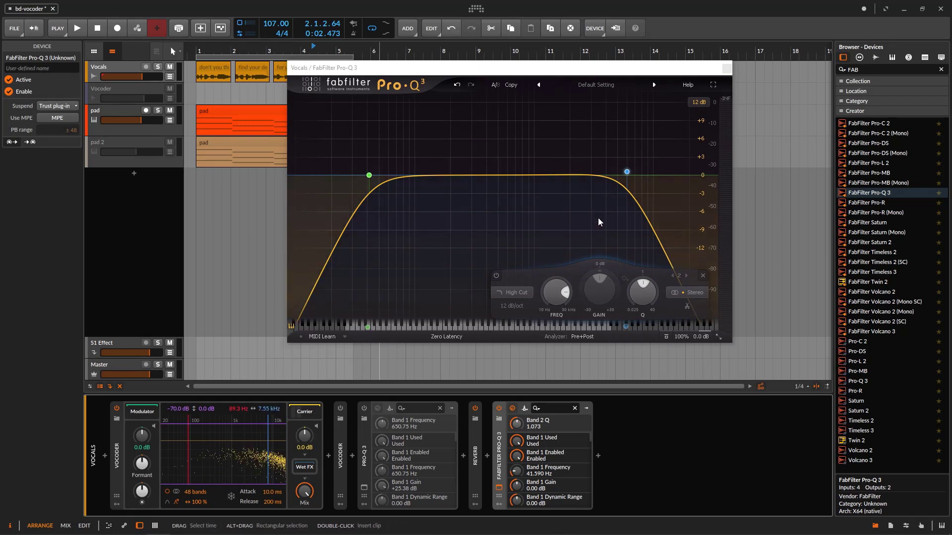
pyautogui.moveTo(626, 172); pyautogui.dragTo(611, 174)
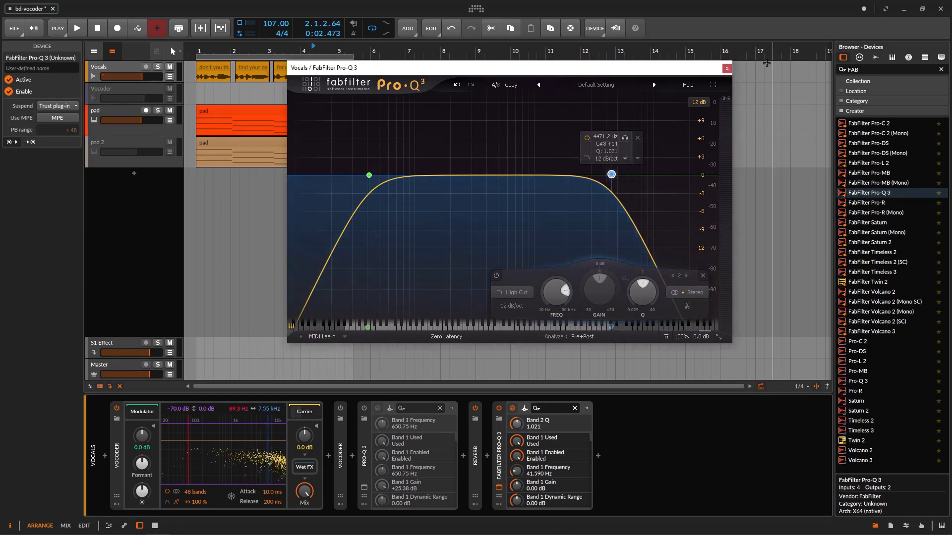
pyautogui.click(727, 69)
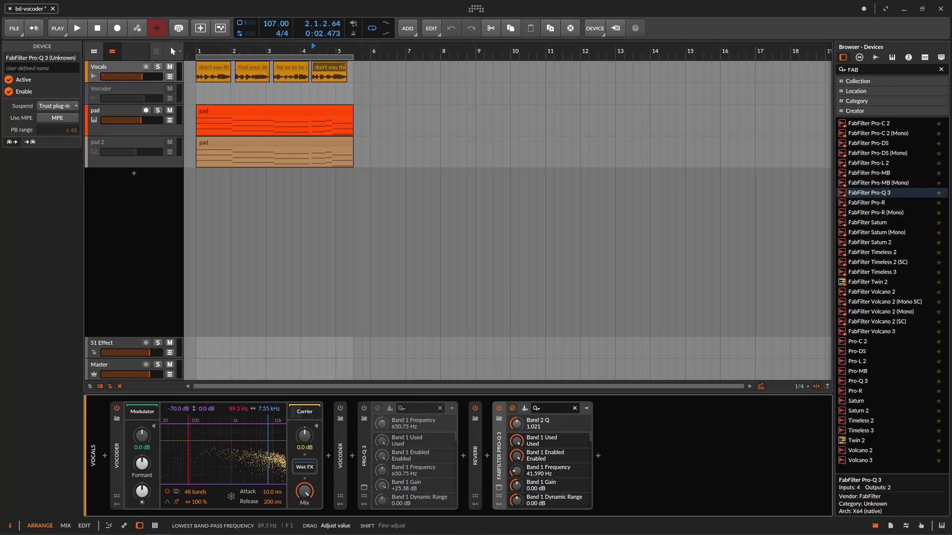
# Step: Set the Vocoder's band range to 19.4 Hz–19.9 kHz and start playback
pyautogui.moveTo(249, 446); pyautogui.dragTo(164, 446)
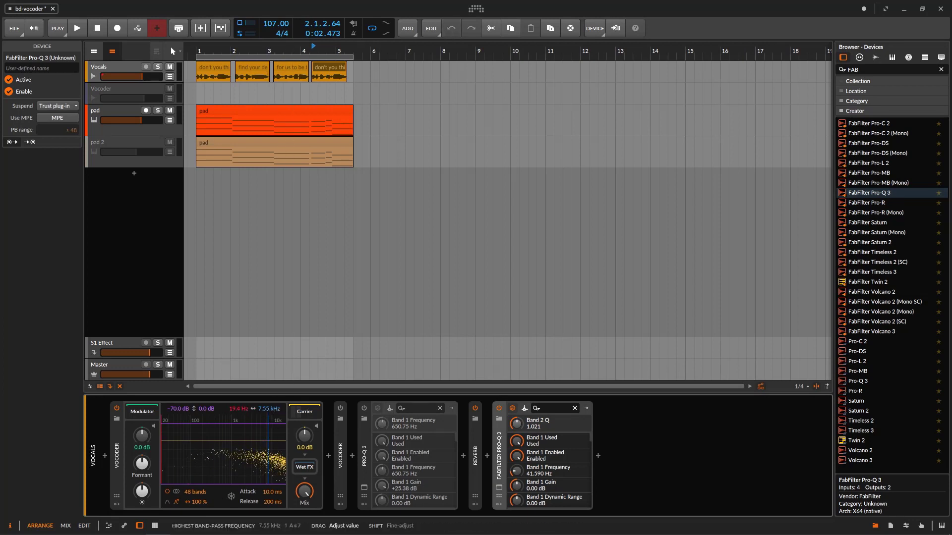
pyautogui.moveTo(268, 446); pyautogui.dragTo(294, 425)
pyautogui.press('space')
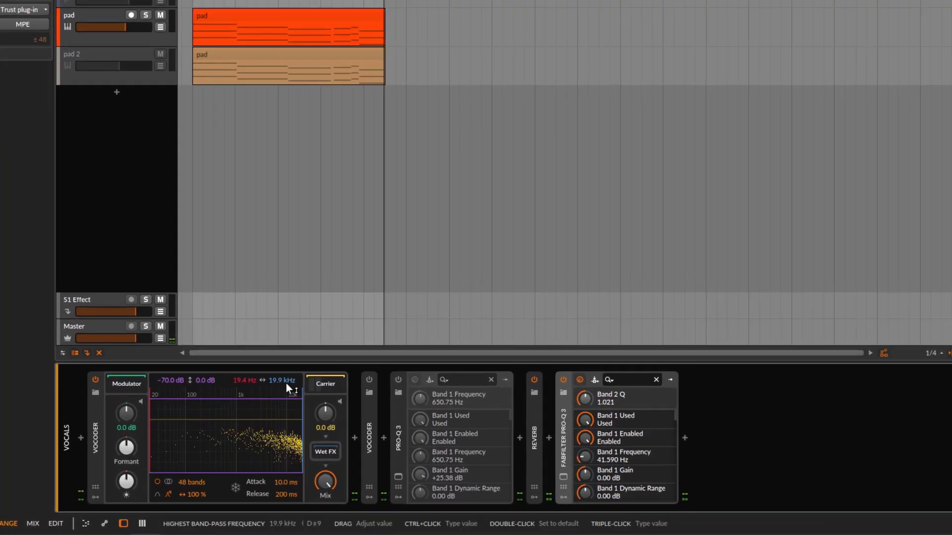
# Step: Sweep the high and low band frequencies by ear, then expand the Brown Noise and Audio Receiver carrier chain
pyautogui.moveTo(285, 381); pyautogui.dragTo(256, 382)
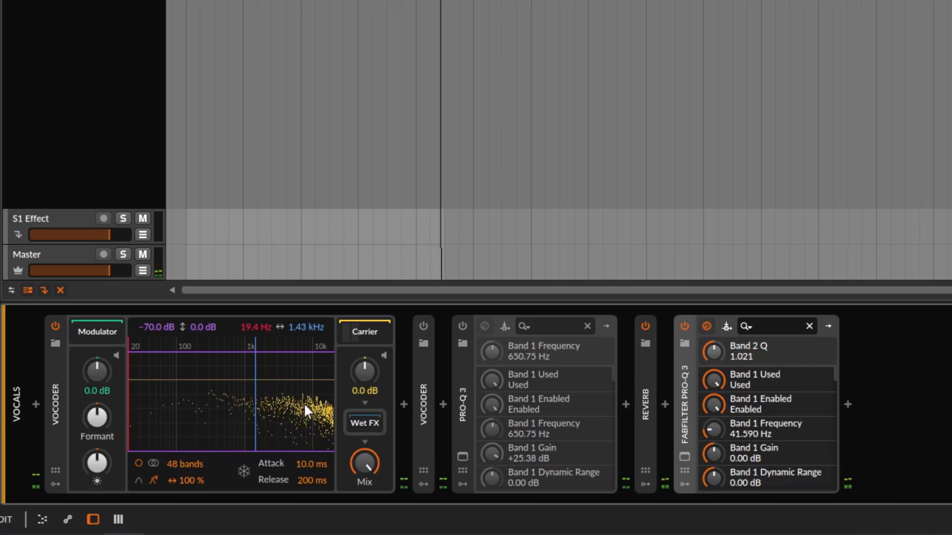
pyautogui.moveTo(316, 330); pyautogui.dragTo(316, 298)
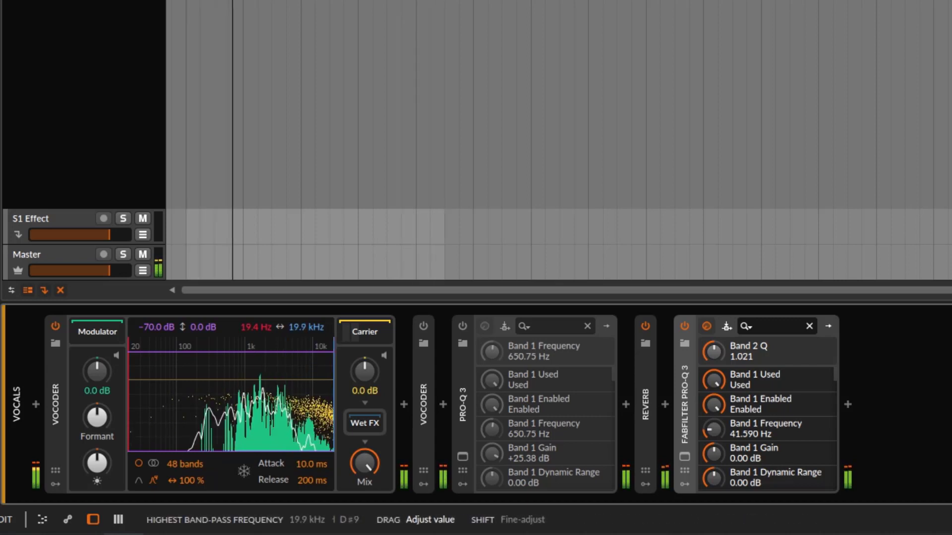
pyautogui.moveTo(263, 329)
pyautogui.mouseDown()
pyautogui.moveTo(263, 300)
pyautogui.moveTo(257, 335)
pyautogui.moveTo(257, 326)
pyautogui.mouseUp()
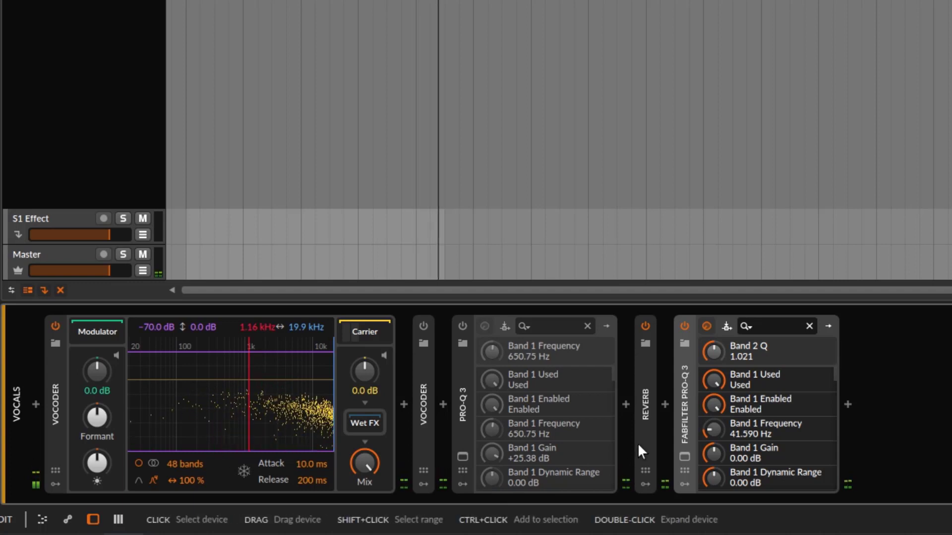
pyautogui.moveTo(260, 329); pyautogui.dragTo(261, 360)
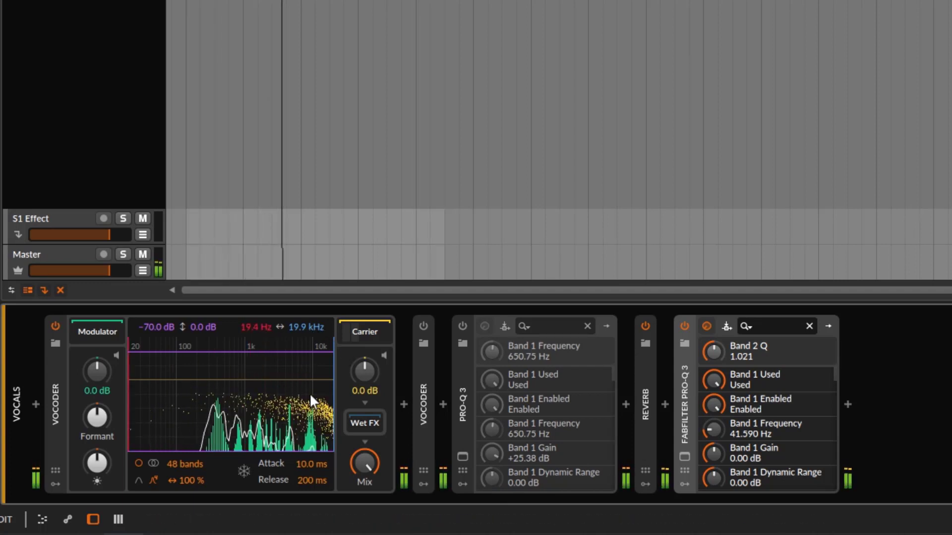
pyautogui.click(376, 329)
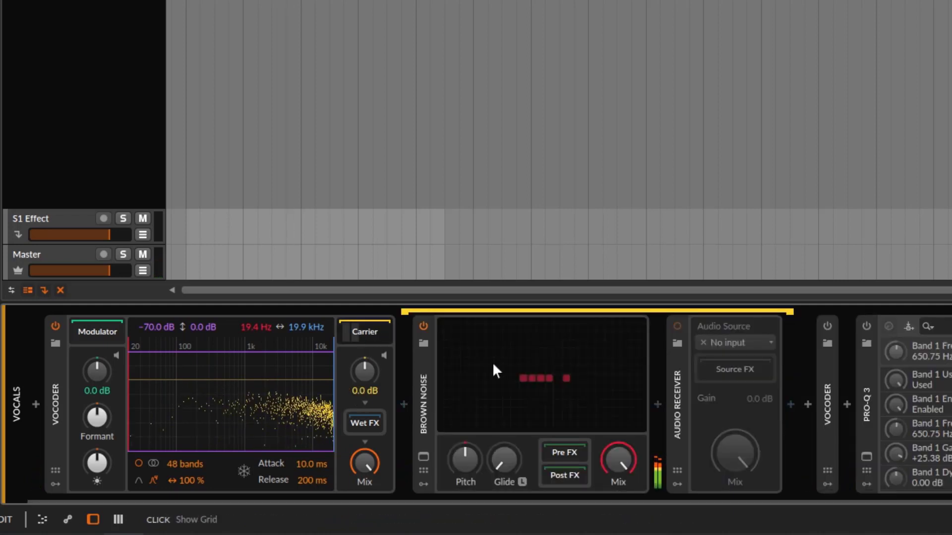
# Step: Collapse the Brown Noise carrier chain and restore the full 19.4 Hz–19.9 kHz band range
pyautogui.click(422, 383)
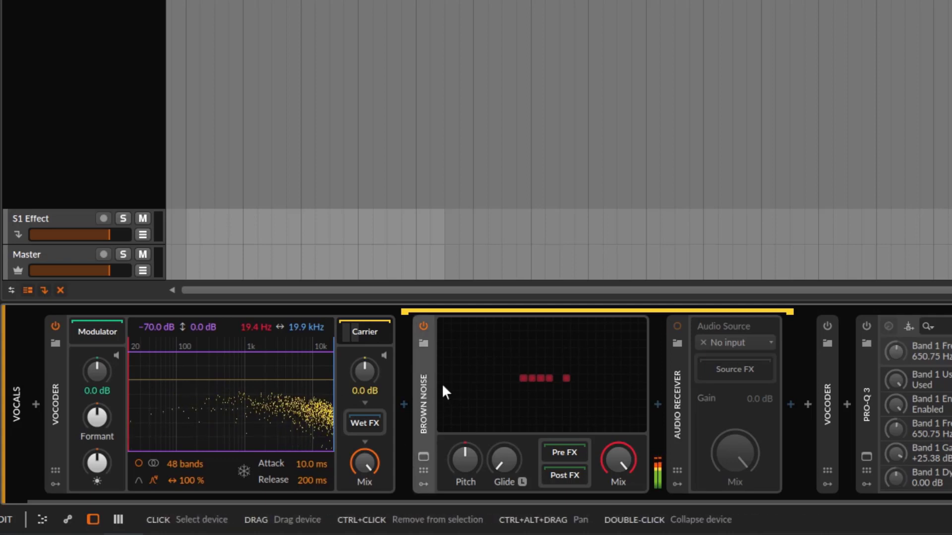
pyautogui.click(367, 332)
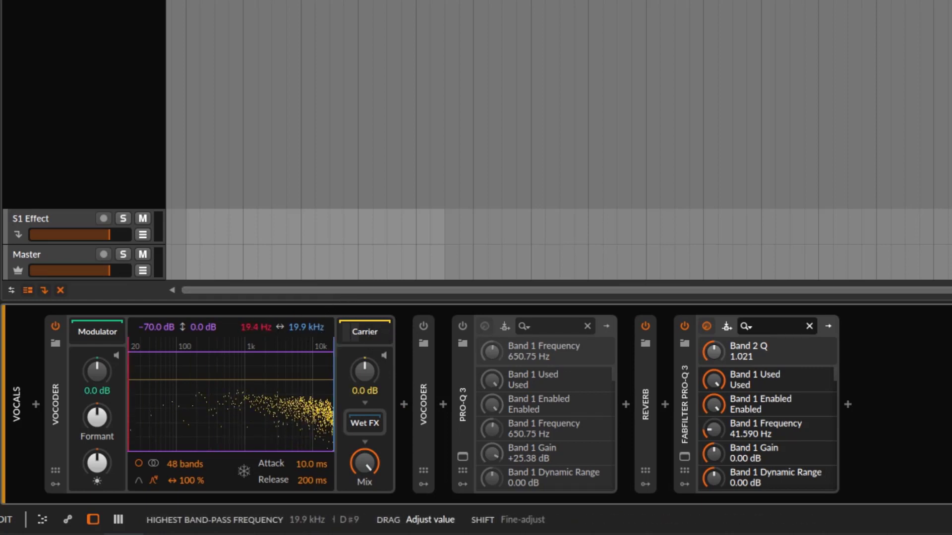
pyautogui.moveTo(332, 347); pyautogui.dragTo(265, 307)
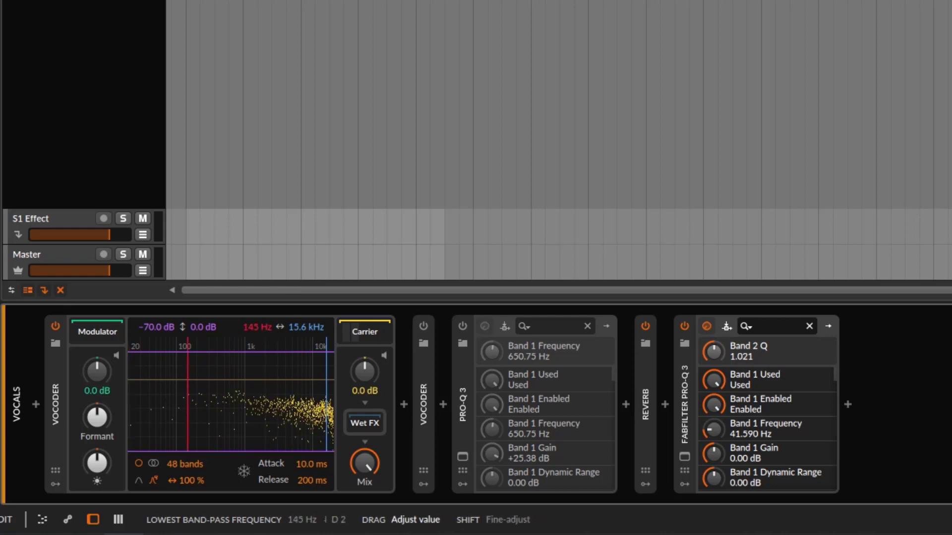
pyautogui.doubleClick(314, 323)
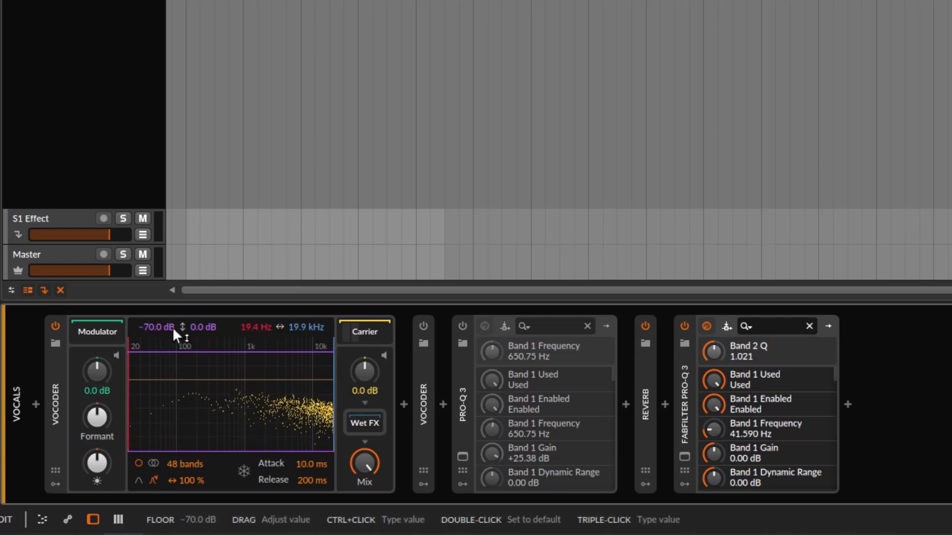
# Step: Play the vocals while sweeping the Vocoder floor up, then back to -70.0 dB
pyautogui.press('space')
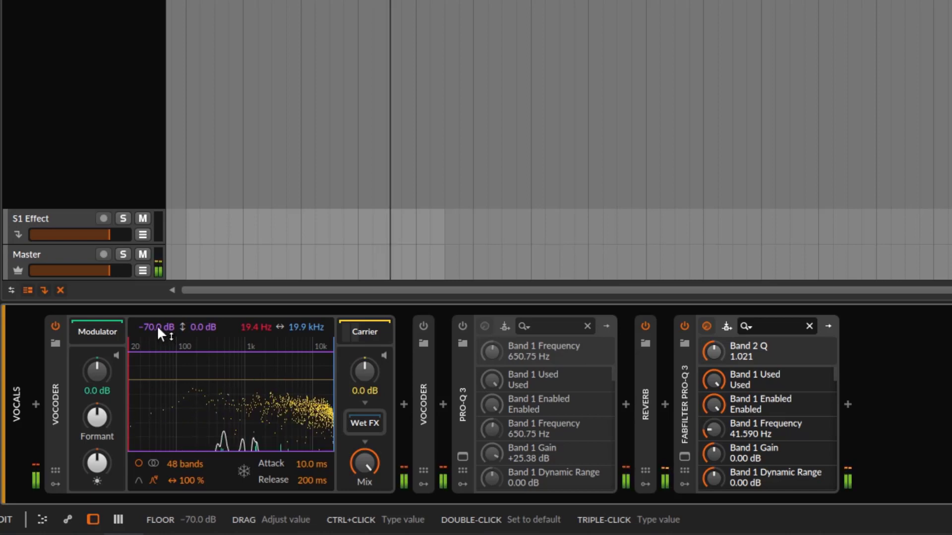
pyautogui.moveTo(157, 325); pyautogui.dragTo(156, 243)
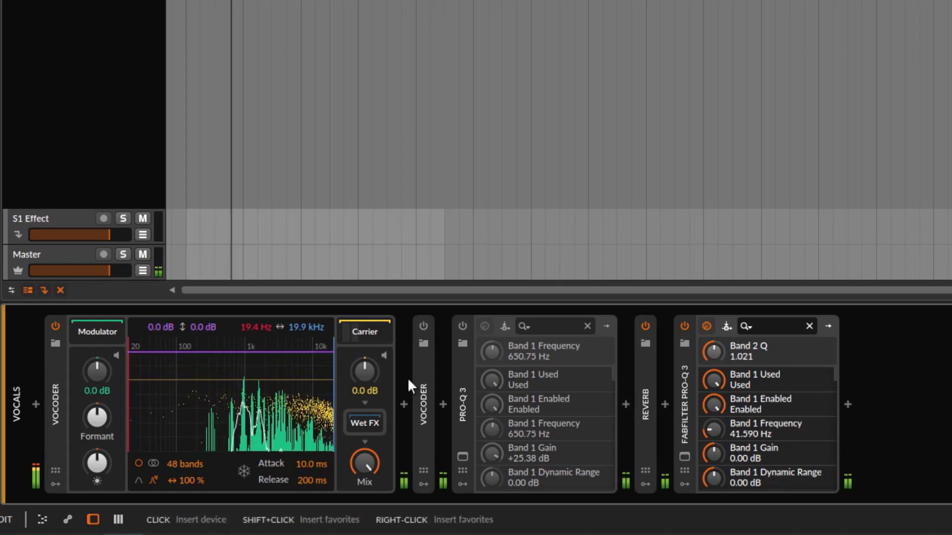
pyautogui.moveTo(156, 328); pyautogui.dragTo(156, 415)
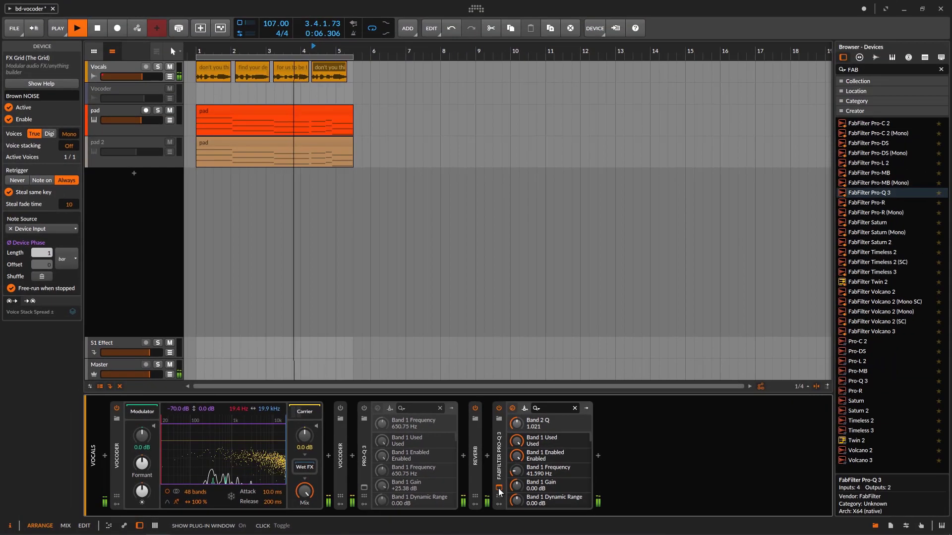
# Step: Remove the Pro-Q 3's 4471 Hz high-cut and low-cut bands, then play the vocals
pyautogui.click(672, 459)
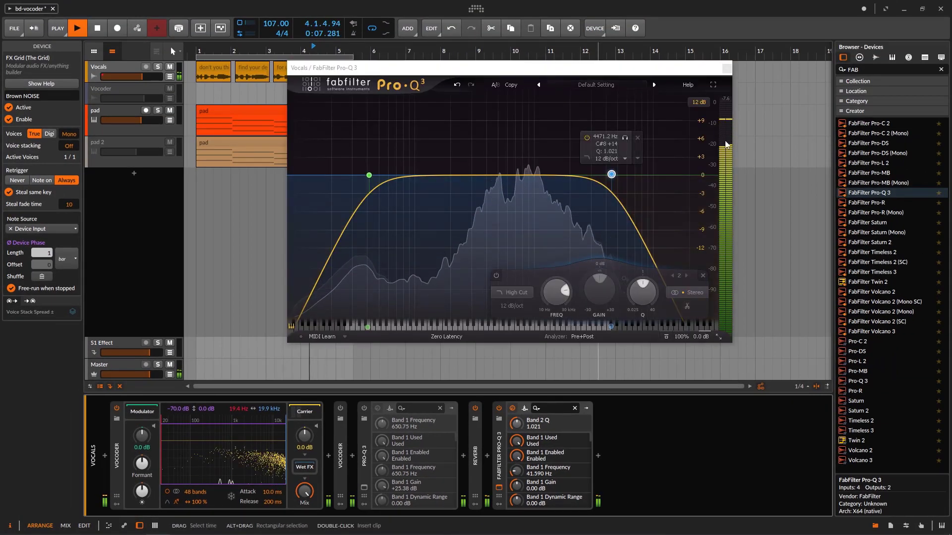
pyautogui.click(637, 138)
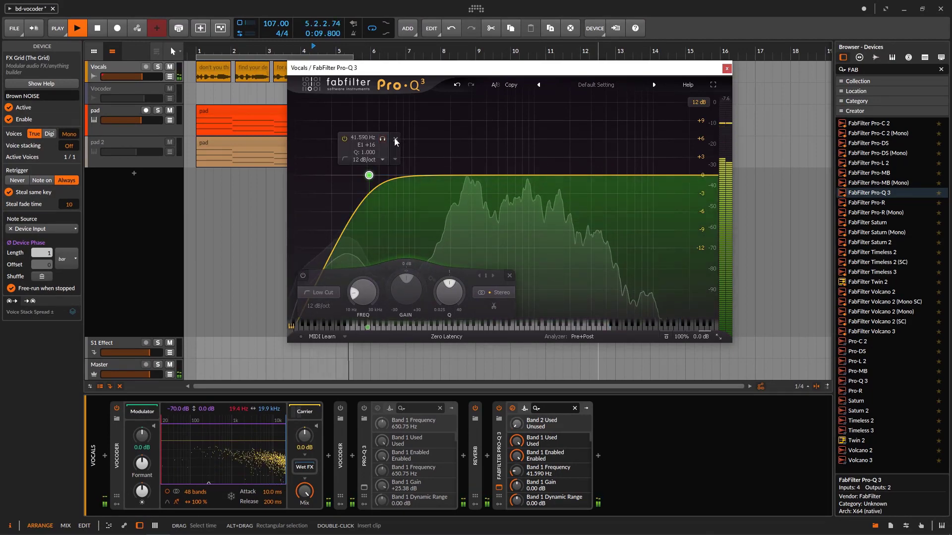
pyautogui.click(395, 139)
pyautogui.moveTo(411, 67); pyautogui.dragTo(484, 73)
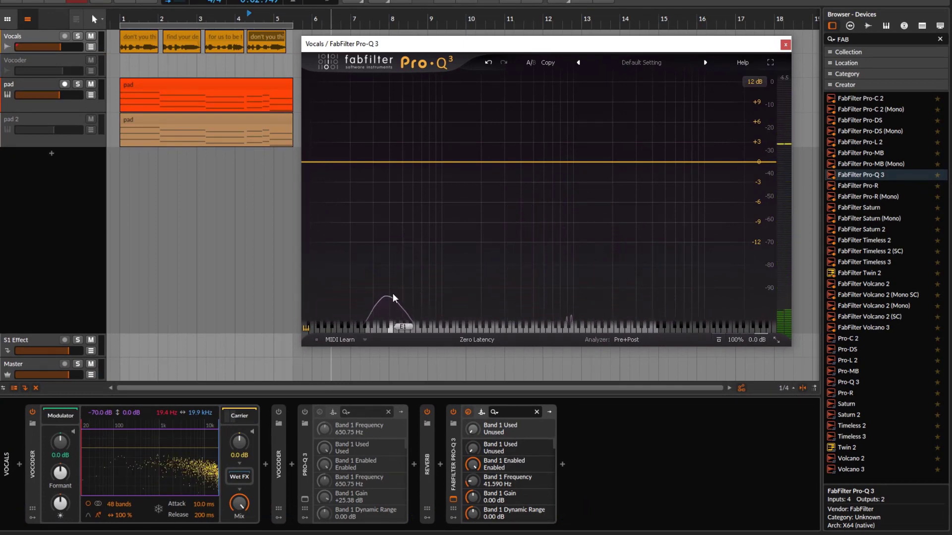
pyautogui.press('space')
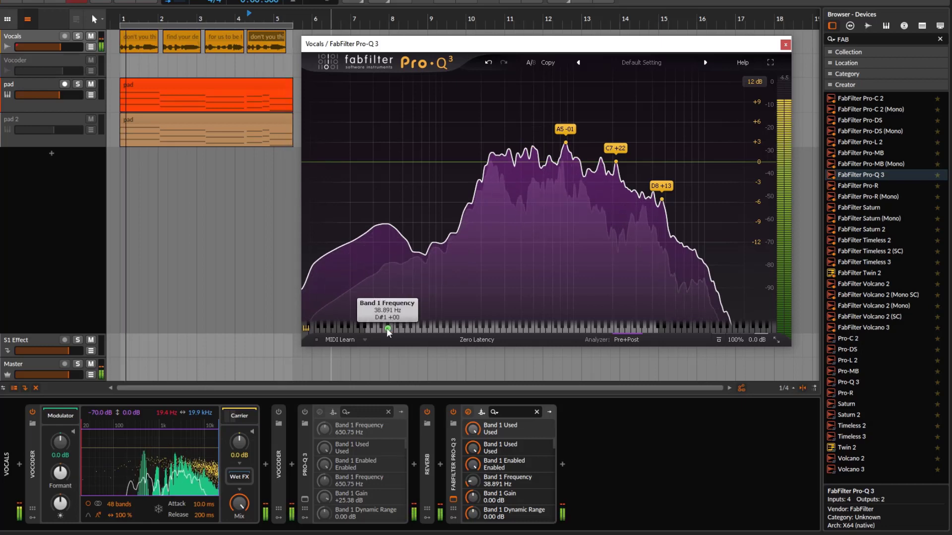
# Step: Delete Pro-Q 3 Band 1, undo a trial 2.49 kHz vocoder low limit, and replay
pyautogui.click(387, 162)
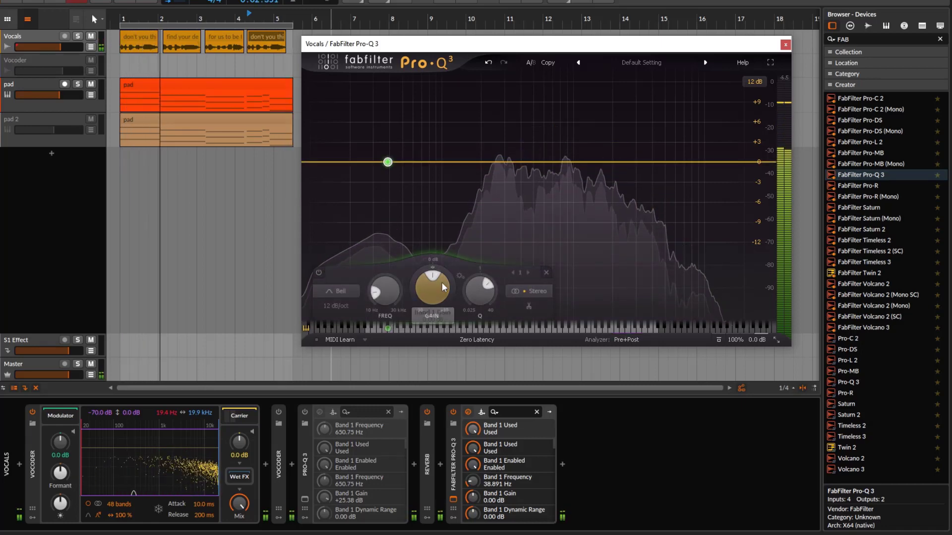
pyautogui.click(545, 272)
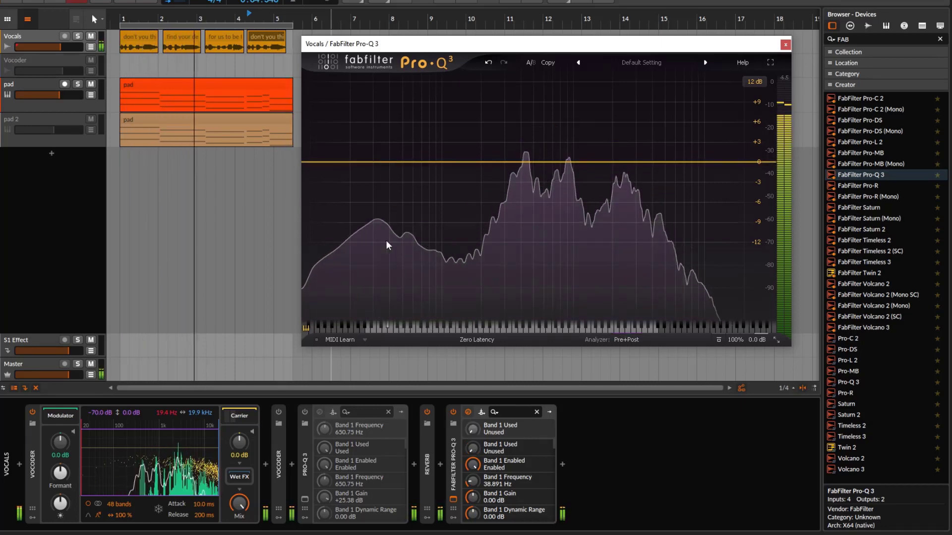
pyautogui.moveTo(150, 429); pyautogui.dragTo(177, 429)
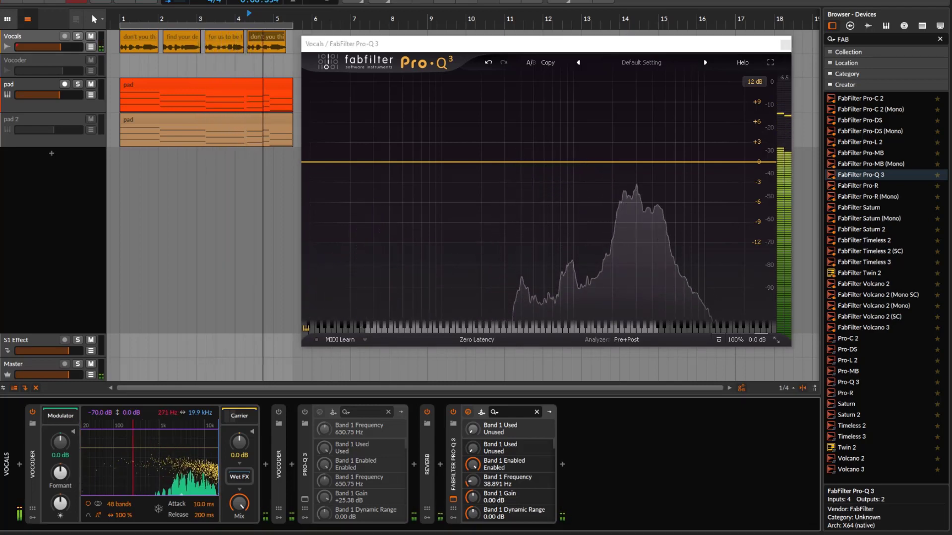
pyautogui.hotkey('ctrl', 'z')
pyautogui.press('space')
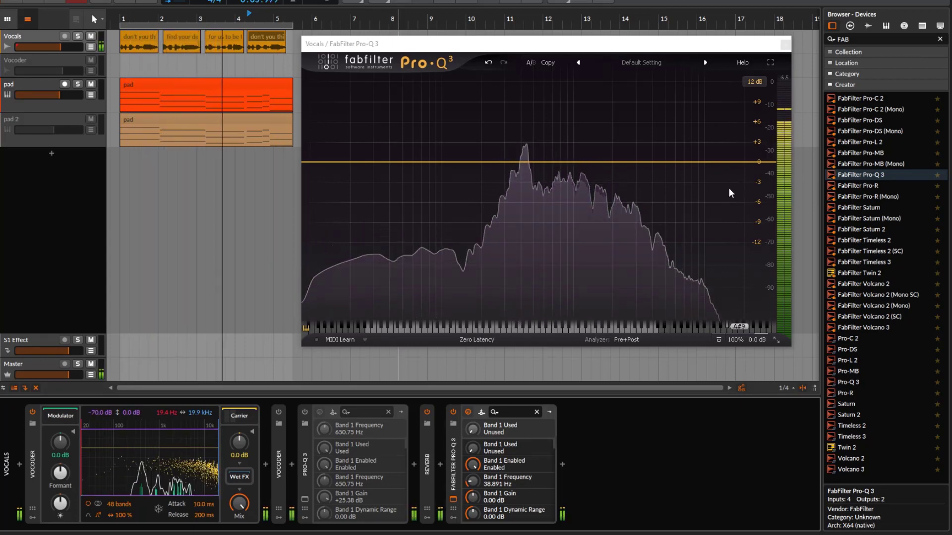
# Step: Try Vocoder level ranges such as a -8.8 dB top and -13.3 dB threshold
pyautogui.moveTo(131, 412); pyautogui.dragTo(131, 466)
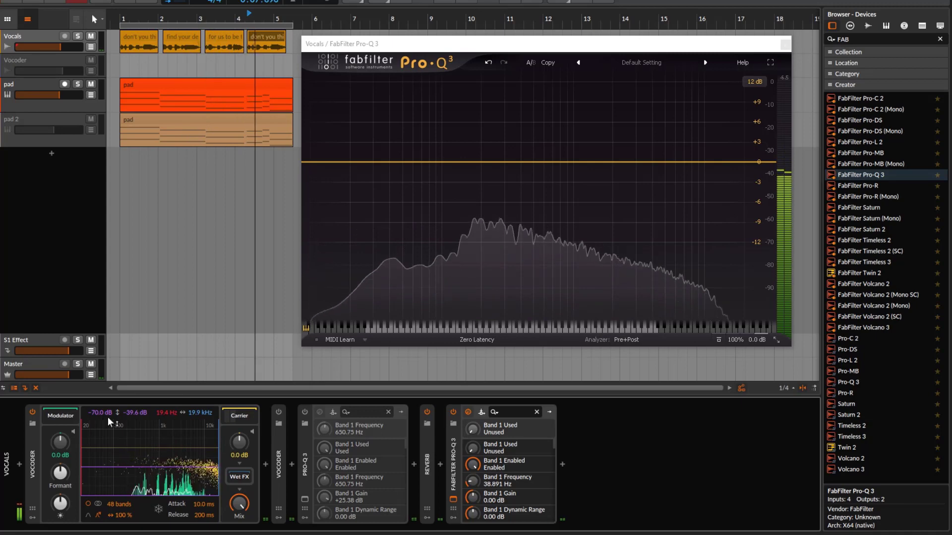
pyautogui.moveTo(130, 415); pyautogui.dragTo(93, 385)
pyautogui.moveTo(149, 453); pyautogui.dragTo(149, 434)
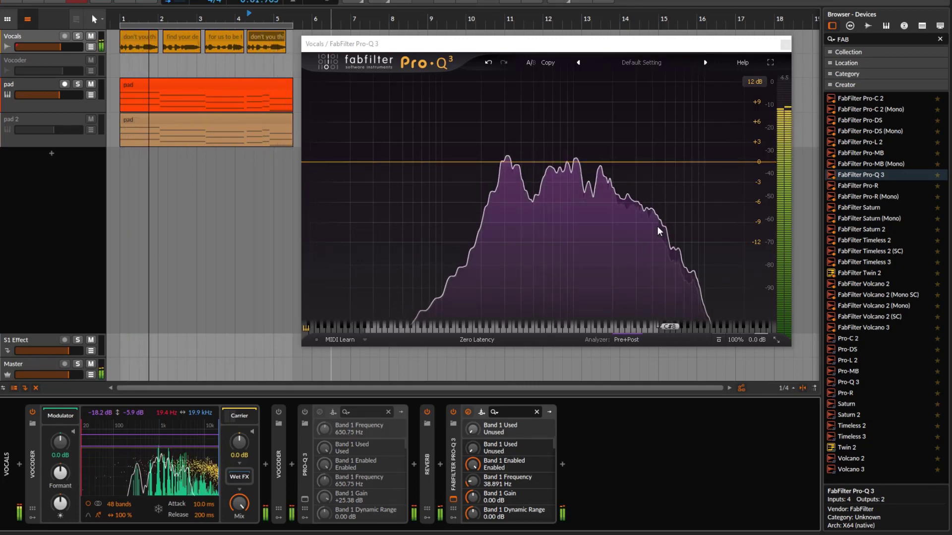
# Step: Return the range to -70.0 dB and 0.0 dB, replay, and switch to stereo
pyautogui.moveTo(102, 412); pyautogui.dragTo(145, 408)
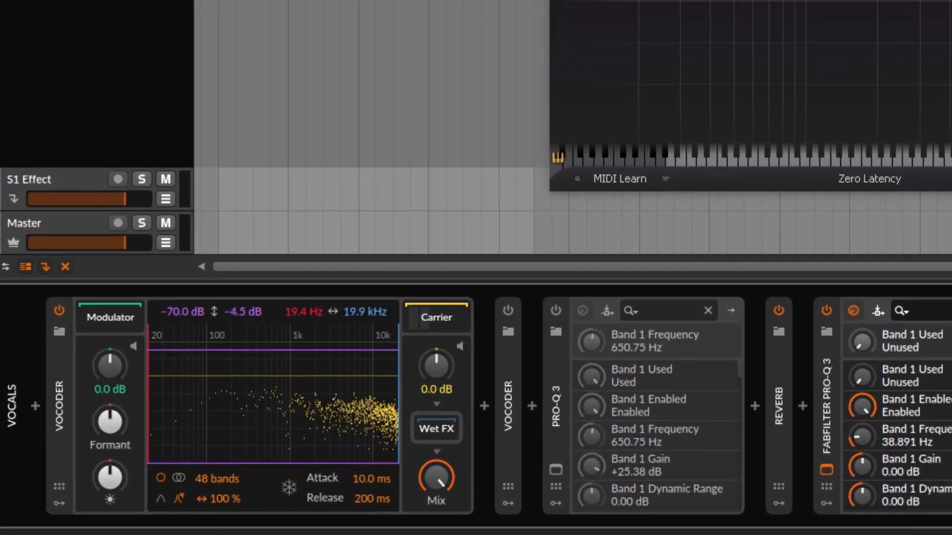
pyautogui.doubleClick(134, 413)
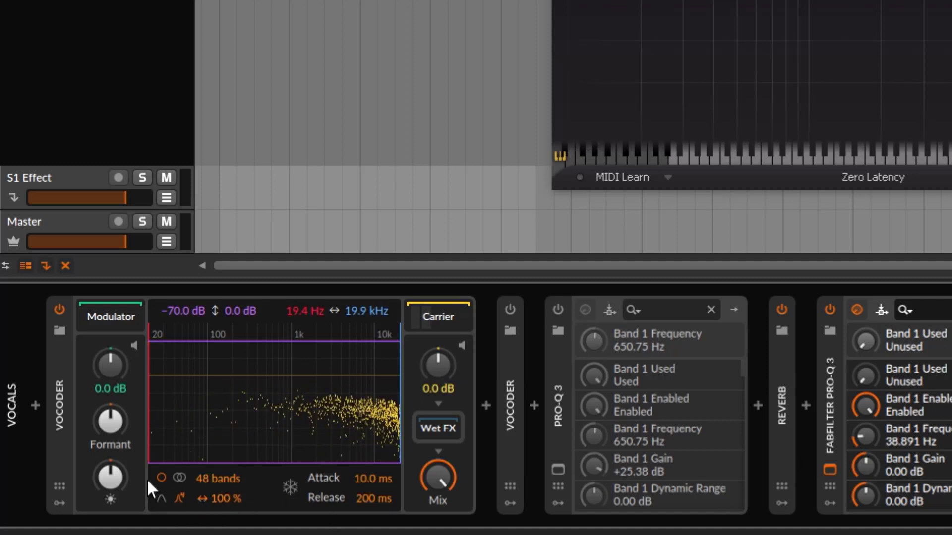
pyautogui.press('space')
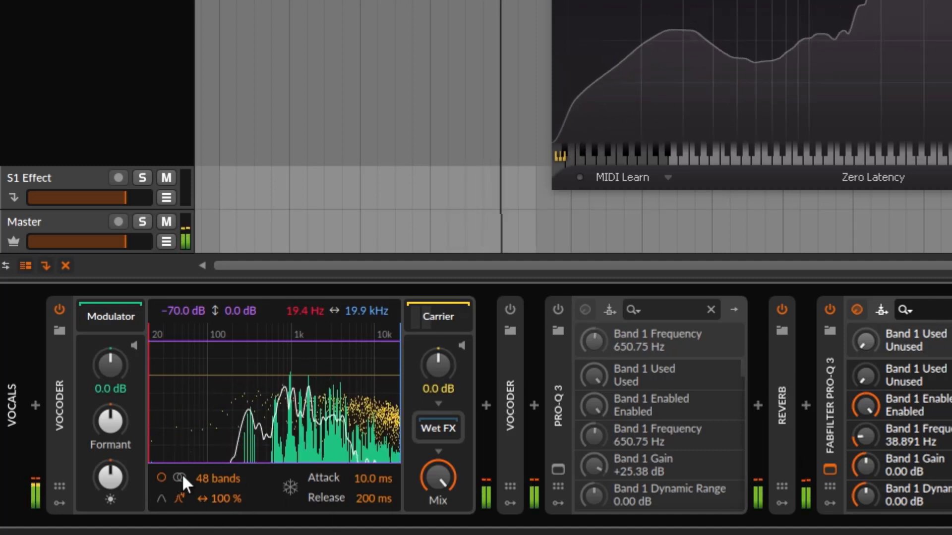
pyautogui.click(179, 477)
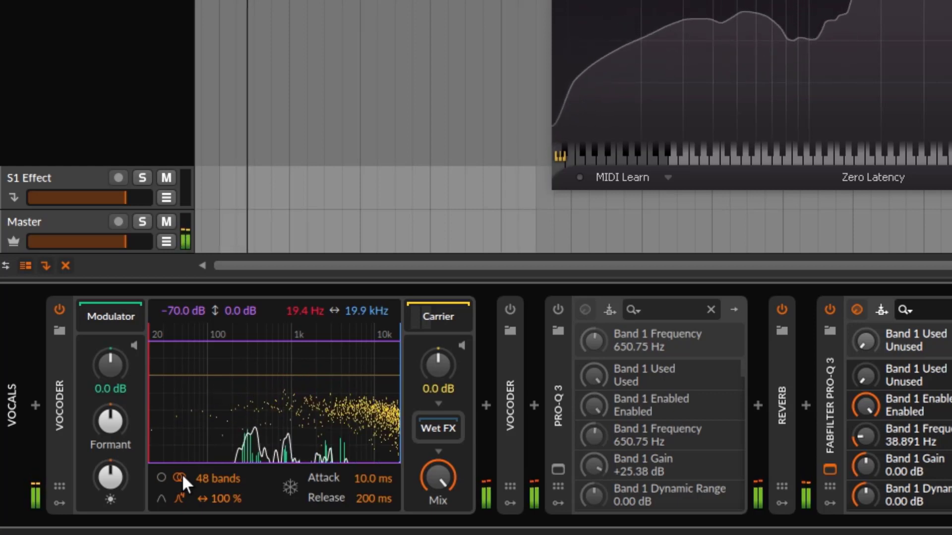
# Step: Re-select stereo mode and try band counts of 8, 72 and 16, lowering carrier level
pyautogui.click(160, 477)
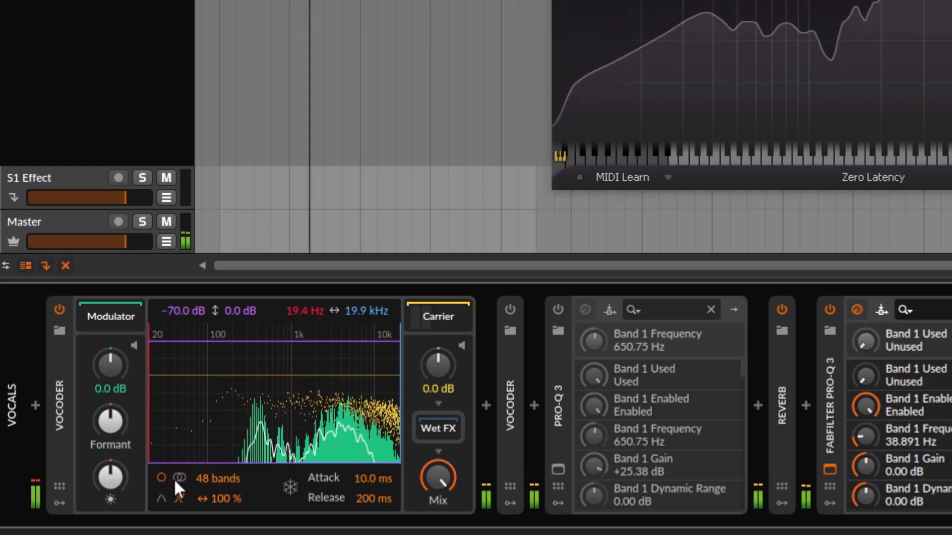
pyautogui.click(178, 478)
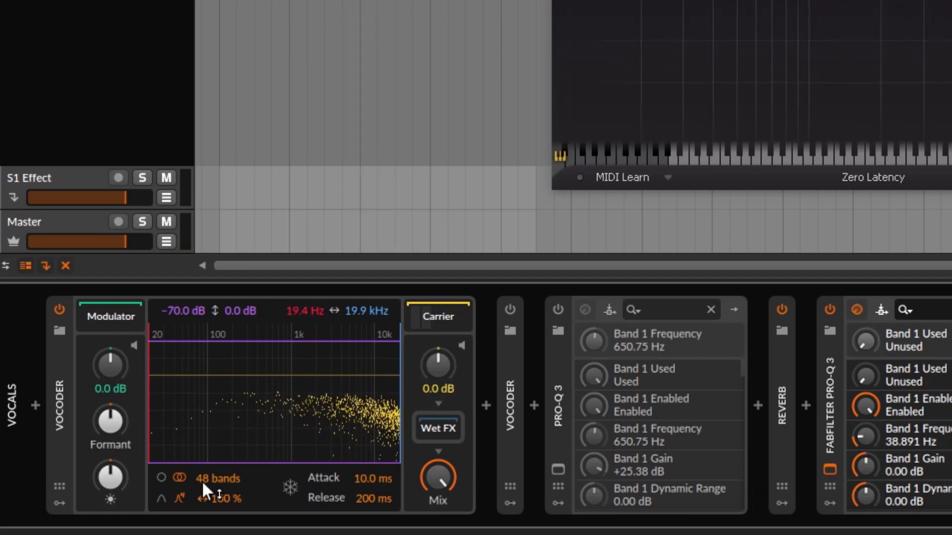
pyautogui.moveTo(202, 483)
pyautogui.mouseDown()
pyautogui.moveTo(203, 501)
pyautogui.moveTo(202, 481)
pyautogui.mouseUp()
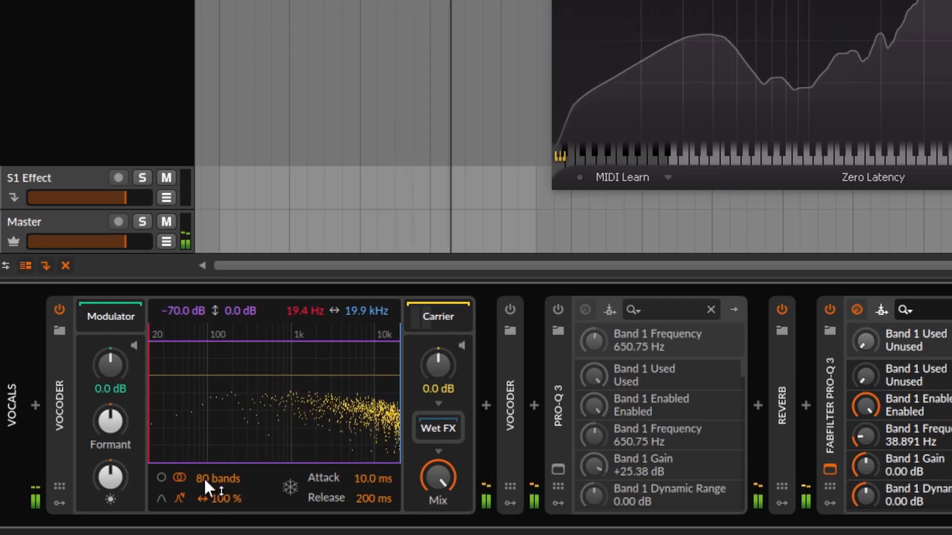
pyautogui.moveTo(204, 477); pyautogui.dragTo(204, 520)
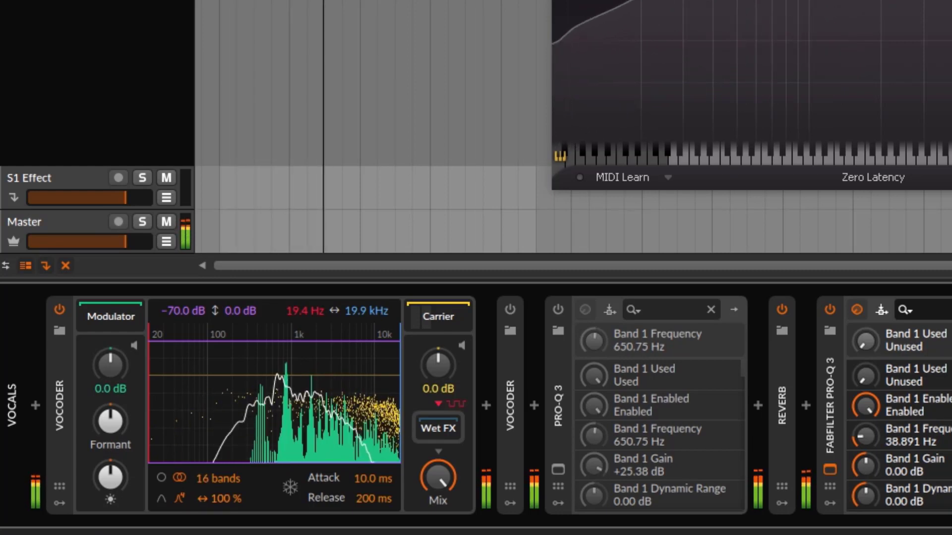
pyautogui.moveTo(432, 364); pyautogui.dragTo(435, 370)
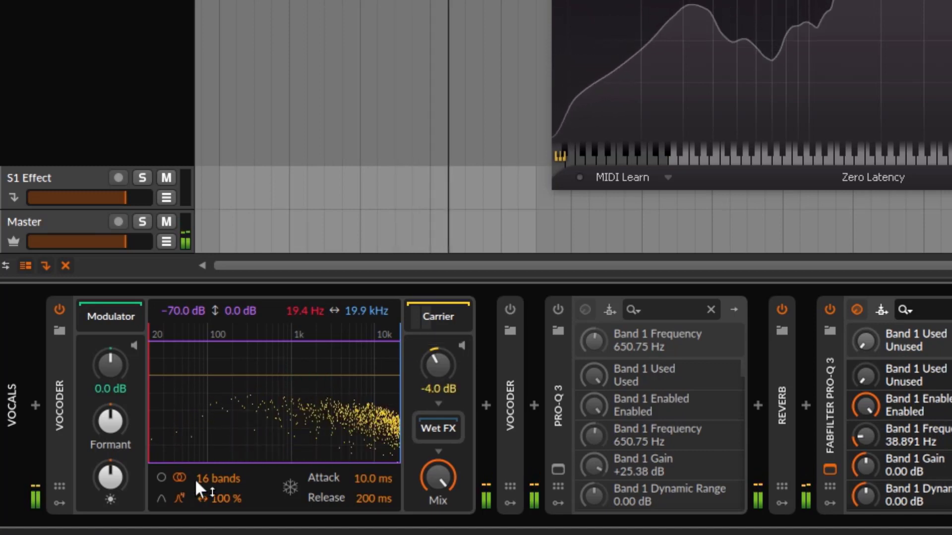
# Step: Audition 8 and 24 bands during playback, finally settling on 80 bands
pyautogui.moveTo(195, 478); pyautogui.dragTo(200, 483)
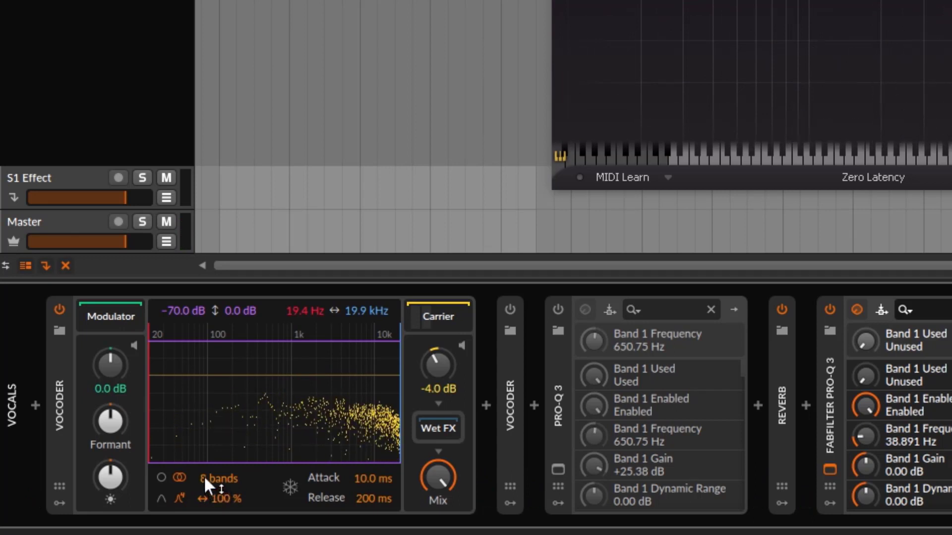
pyautogui.moveTo(204, 477)
pyautogui.mouseDown()
pyautogui.moveTo(204, 465)
pyautogui.moveTo(204, 479)
pyautogui.mouseUp()
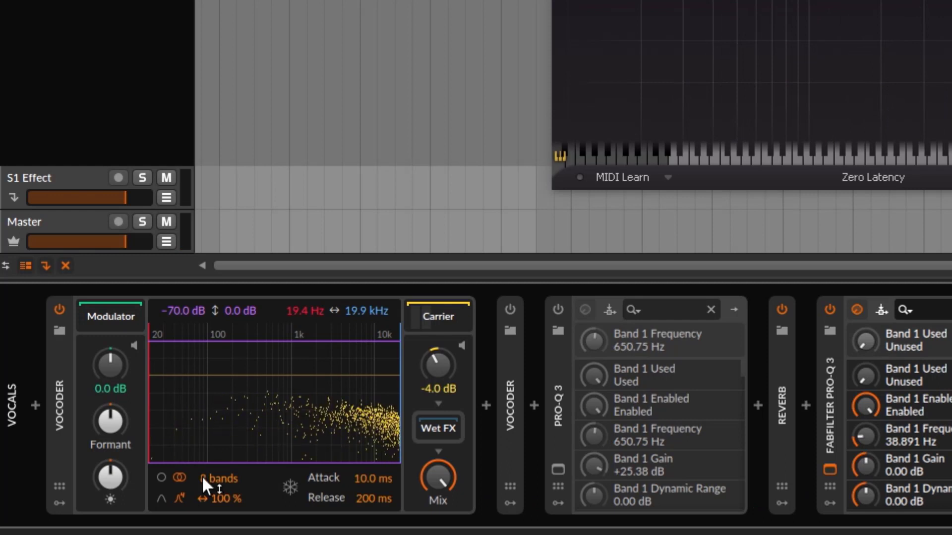
pyautogui.moveTo(202, 475); pyautogui.dragTo(201, 477)
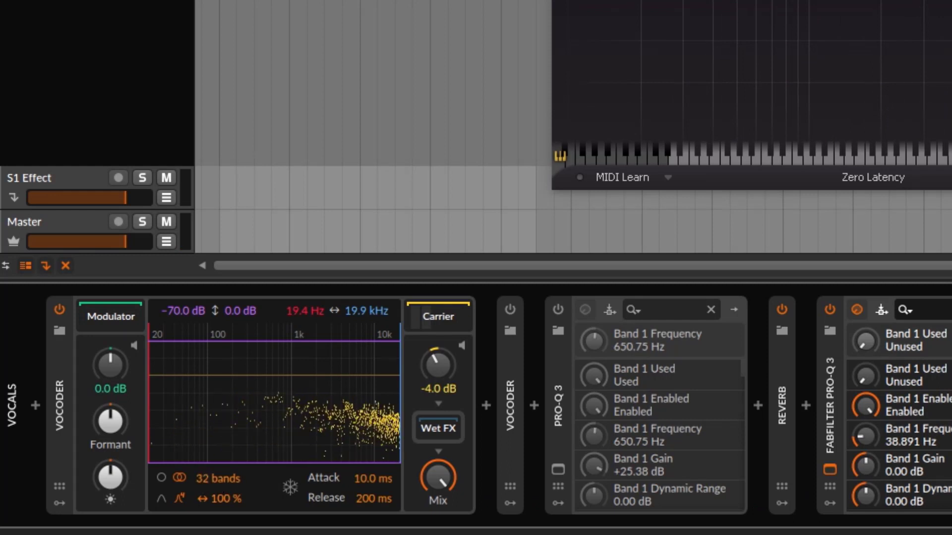
pyautogui.press('space')
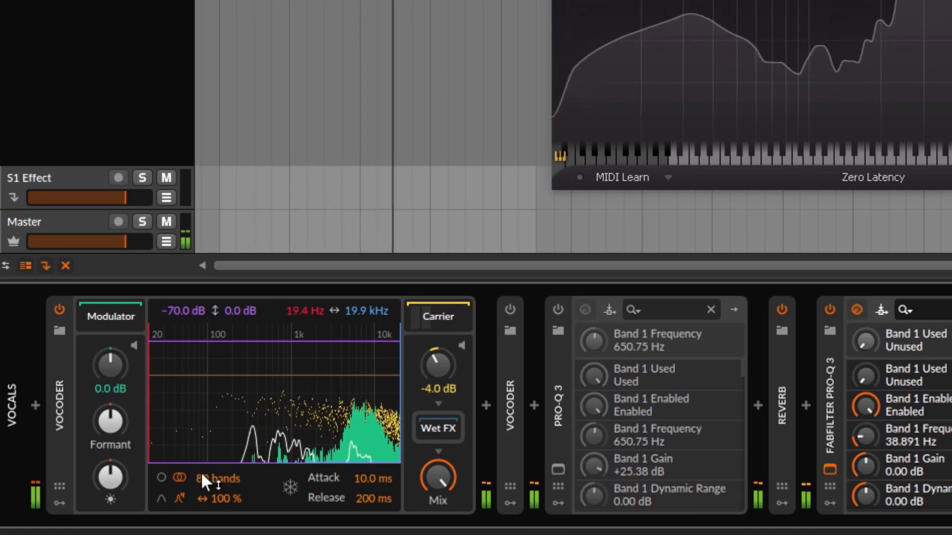
pyautogui.moveTo(201, 471); pyautogui.dragTo(201, 516)
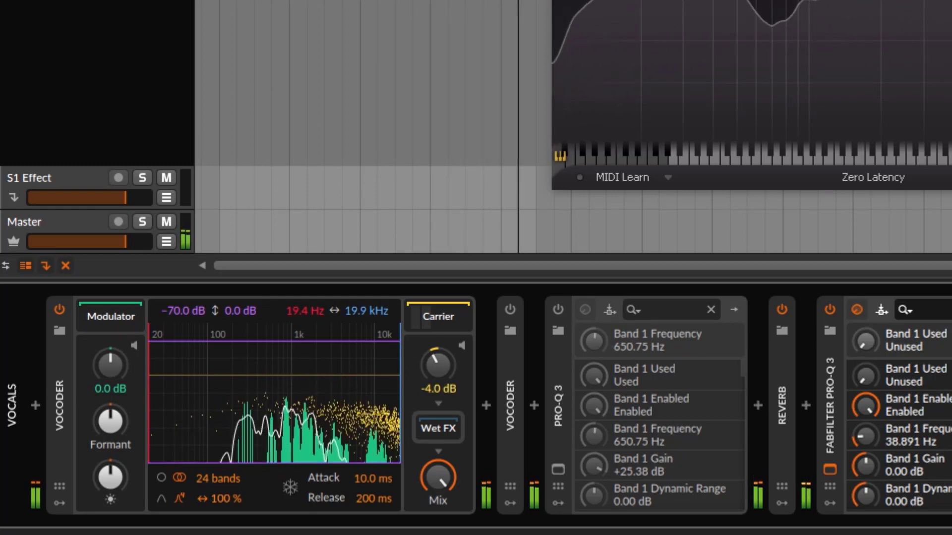
pyautogui.moveTo(239, 469); pyautogui.dragTo(239, 446)
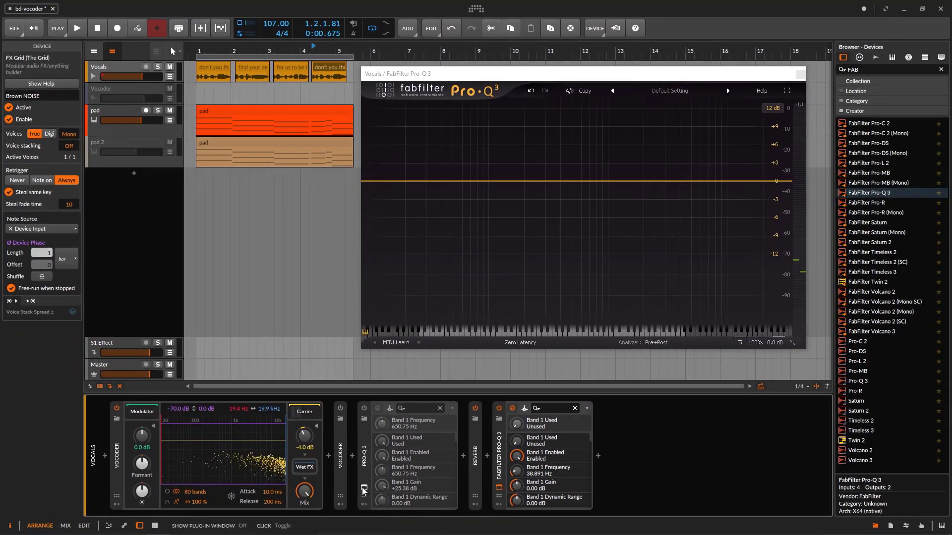
# Step: Close the second Pro-Q 3 window, pick the Steeper shape, and reset bandwidth to 100 %
pyautogui.click(365, 489)
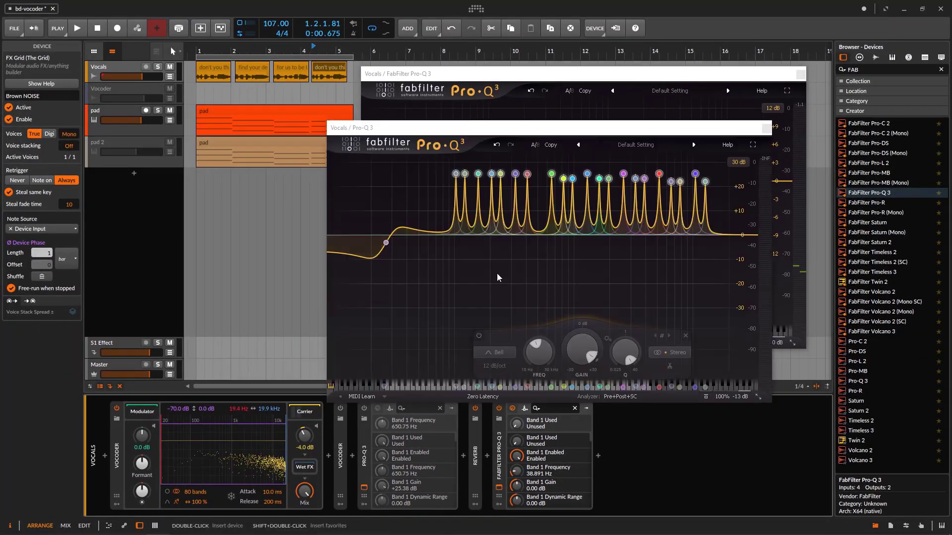
pyautogui.click(364, 489)
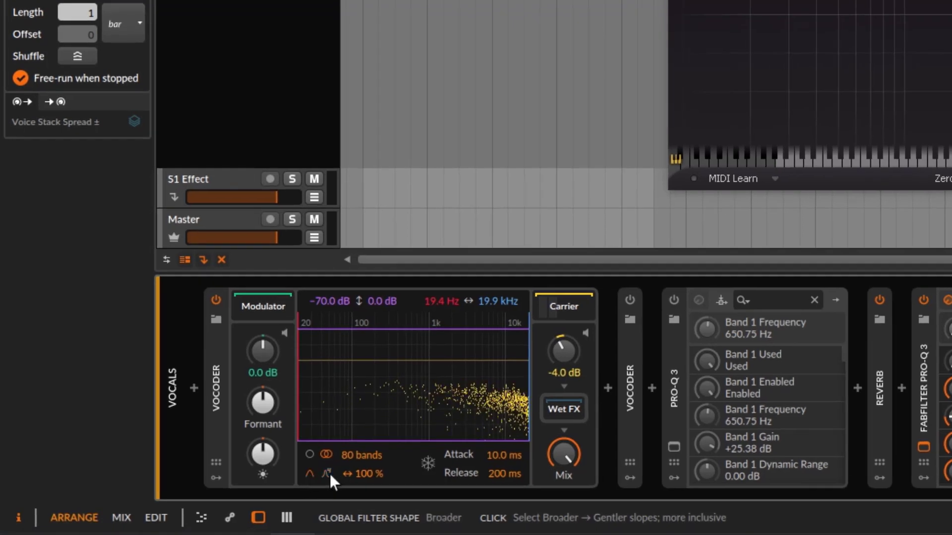
pyautogui.click(328, 473)
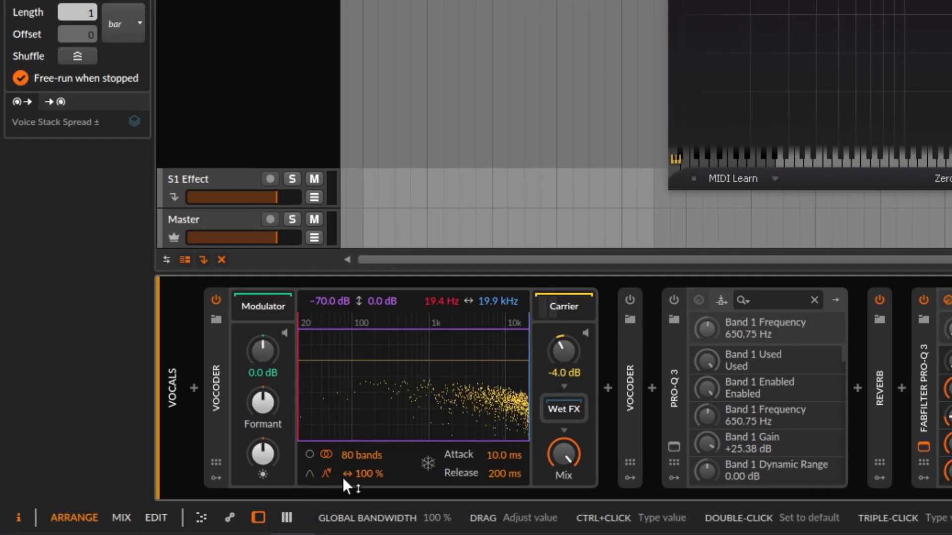
pyautogui.moveTo(367, 474)
pyautogui.mouseDown()
pyautogui.moveTo(367, 506)
pyautogui.moveTo(368, 490)
pyautogui.mouseUp()
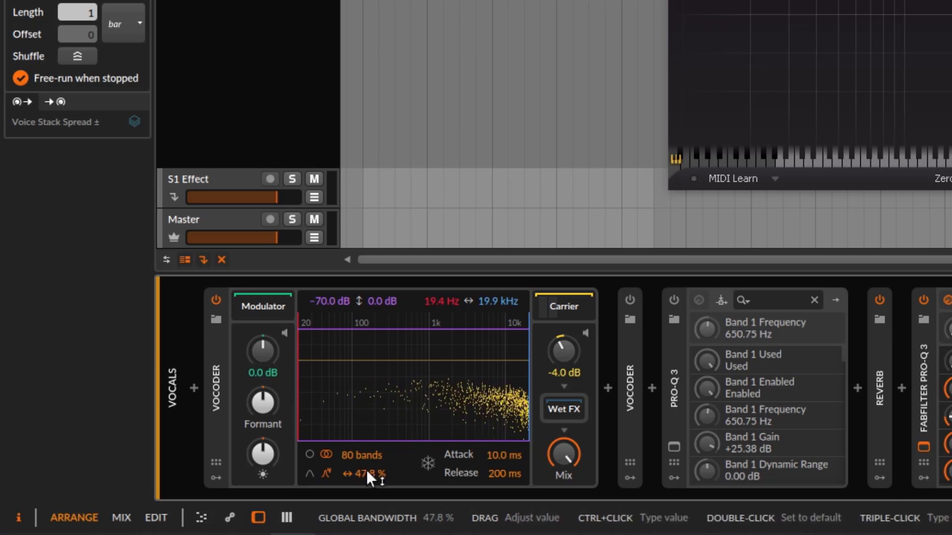
pyautogui.doubleClick(365, 474)
pyautogui.press('space')
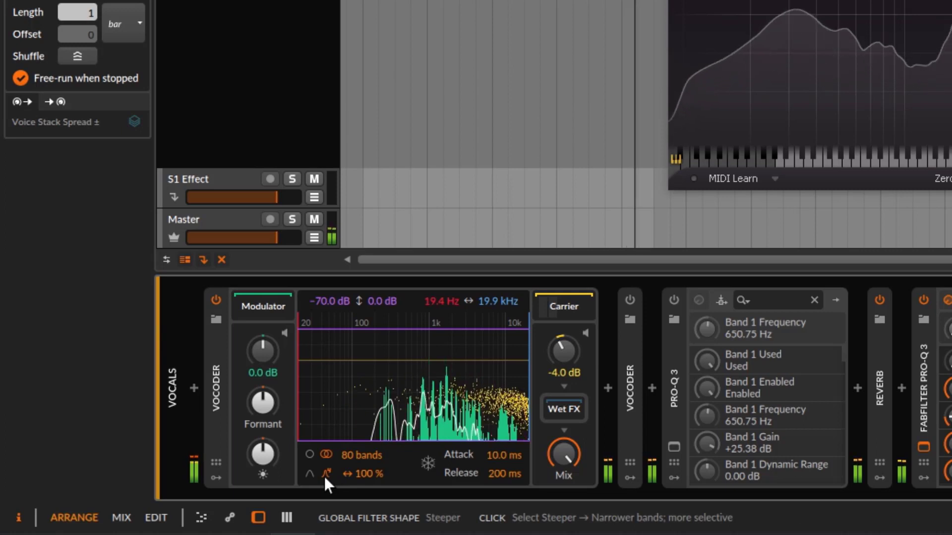
# Step: Compare the broader and steeper filter shapes and briefly preview the modulator alone
pyautogui.click(306, 474)
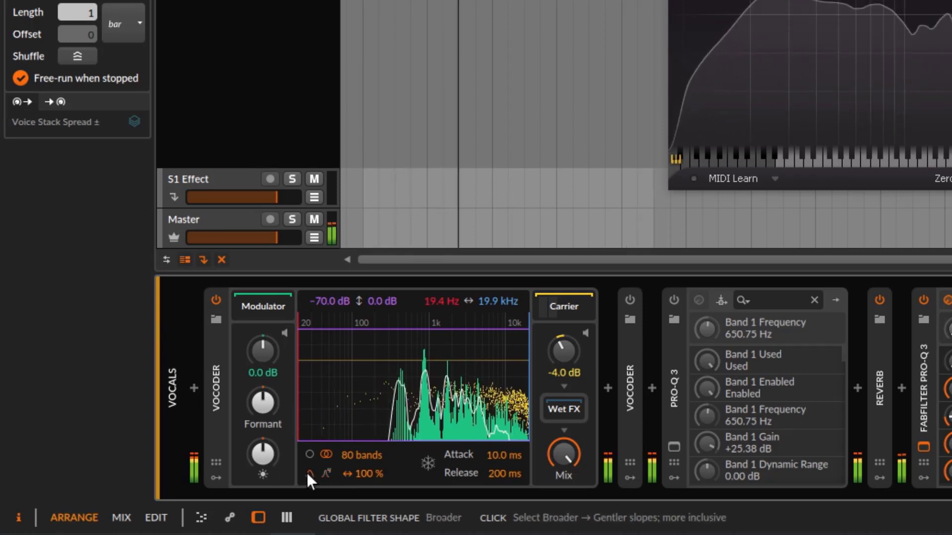
pyautogui.click(327, 474)
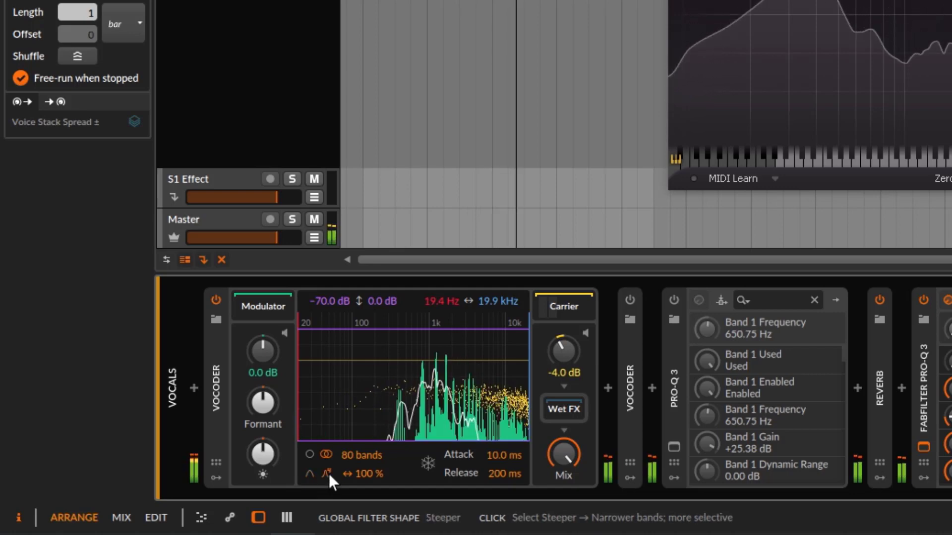
pyautogui.click(308, 474)
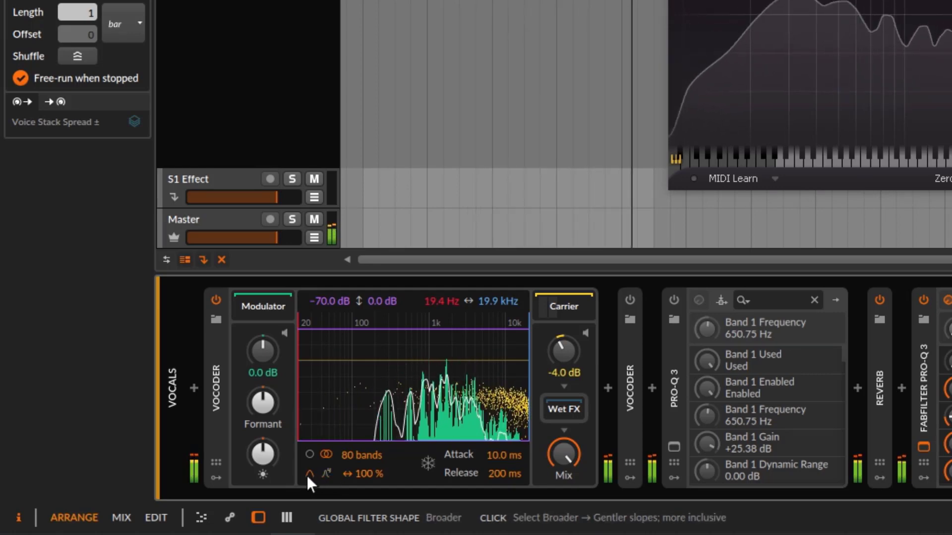
pyautogui.click(284, 333)
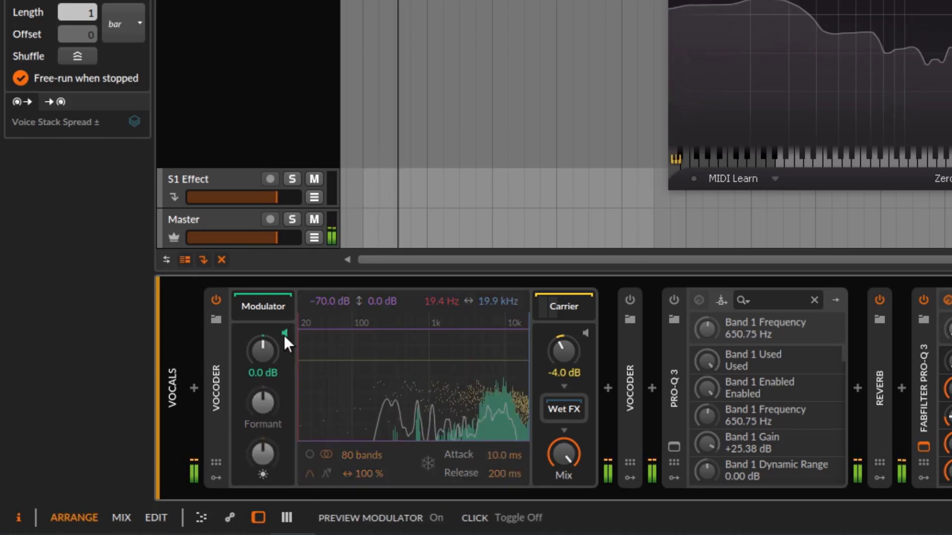
pyautogui.click(284, 333)
# Step: Sweep global bandwidth between 400 % and 21.3 %, ending near 137 % with Steeper shape
pyautogui.moveTo(361, 472); pyautogui.dragTo(360, 327)
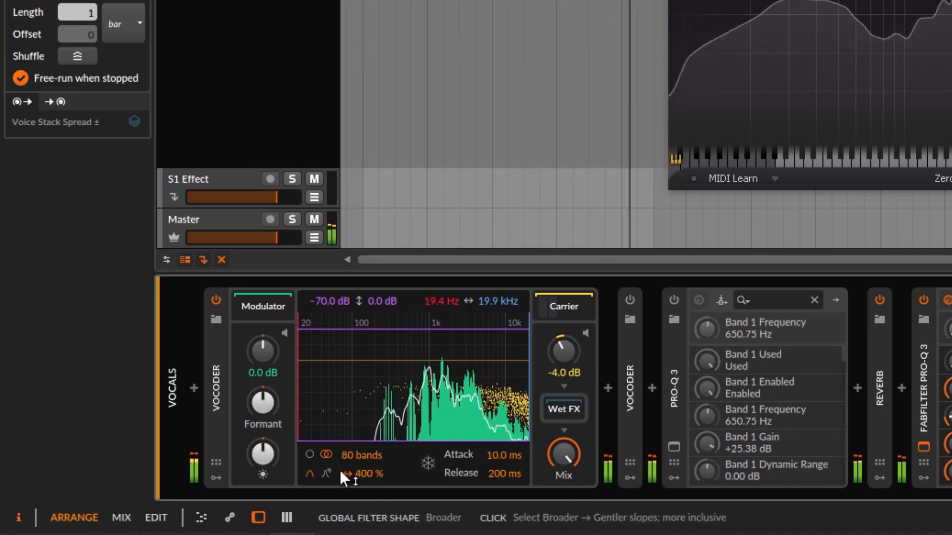
pyautogui.moveTo(362, 470); pyautogui.dragTo(361, 515)
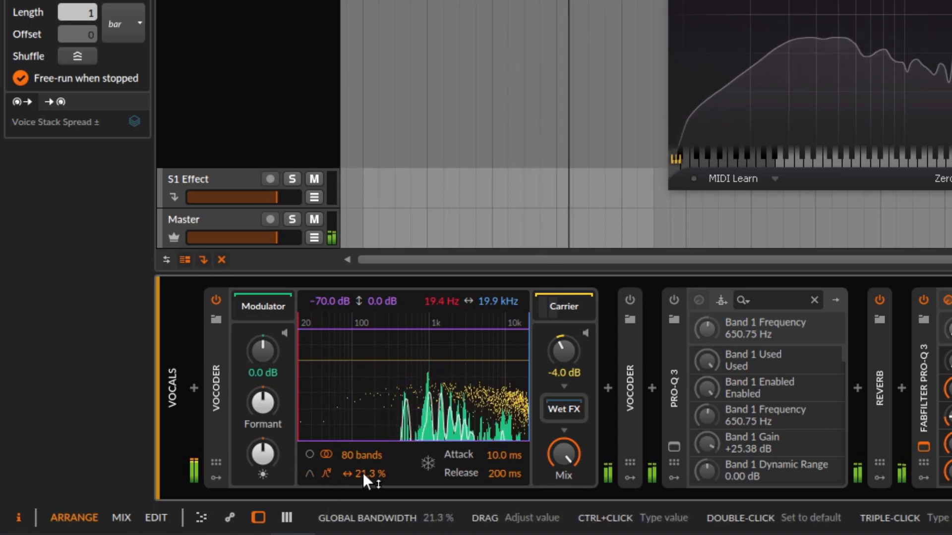
pyautogui.click(328, 478)
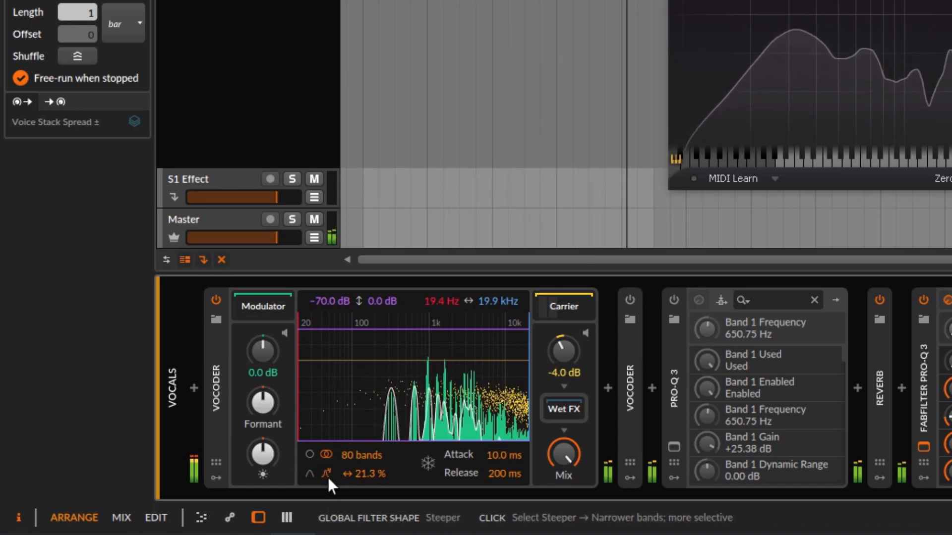
pyautogui.moveTo(374, 474); pyautogui.dragTo(374, 294)
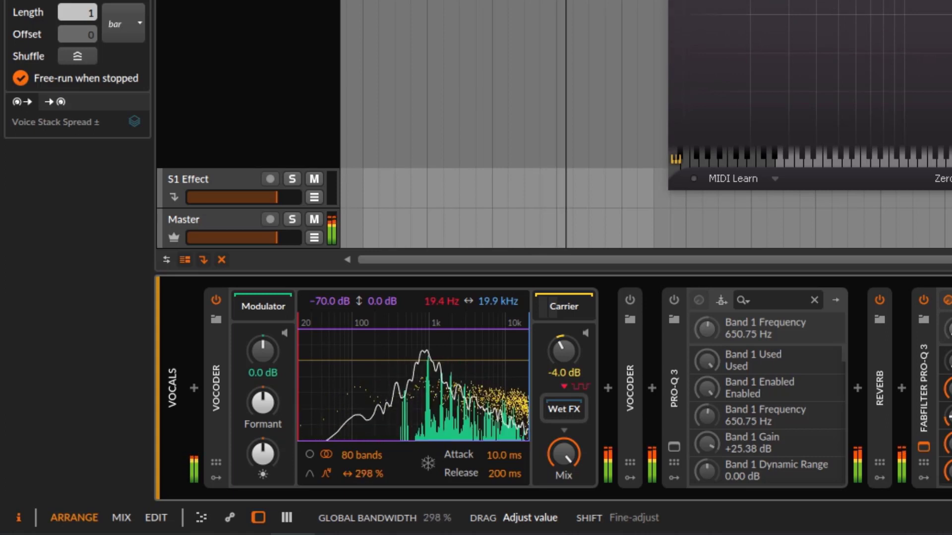
pyautogui.moveTo(374, 405); pyautogui.dragTo(374, 417)
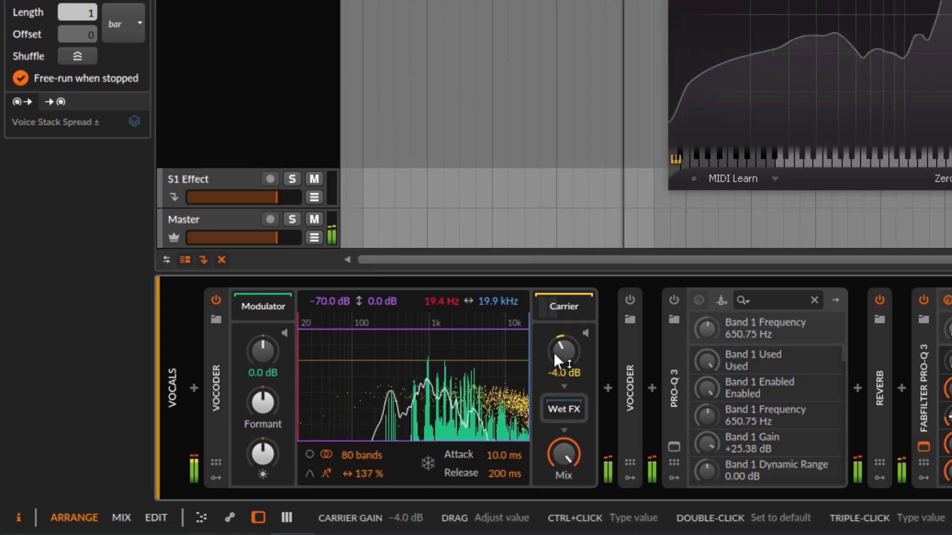
# Step: Set carrier gain to -5.8 dB and global bandwidth to 79.0 %, then play
pyautogui.moveTo(563, 331)
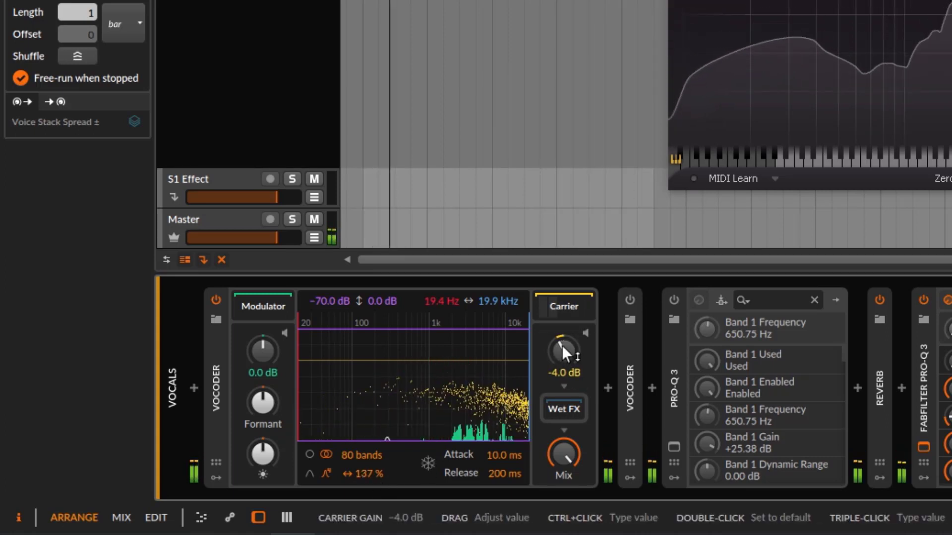
pyautogui.moveTo(561, 345); pyautogui.dragTo(561, 368)
pyautogui.moveTo(376, 488); pyautogui.dragTo(384, 436)
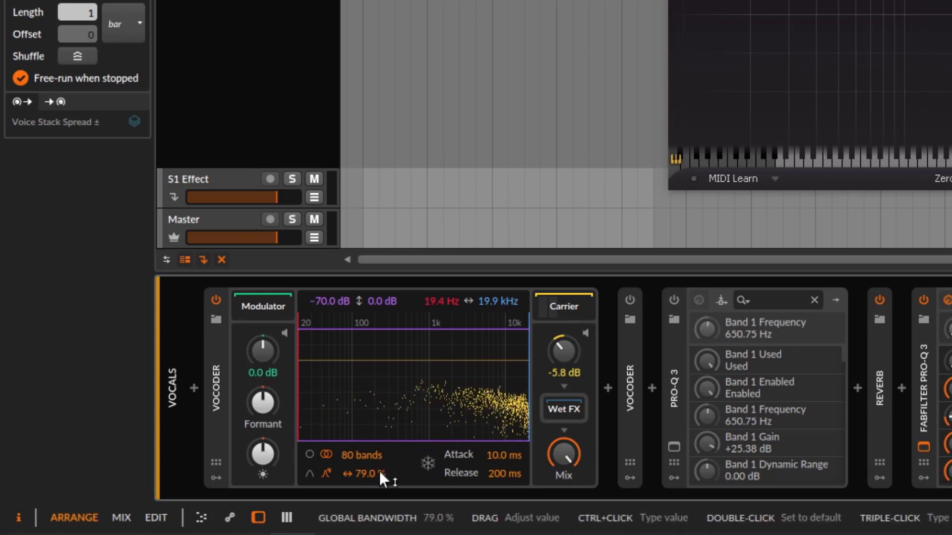
pyautogui.press('space')
# Step: Raise carrier gain to -0.2 dB and try bandwidths of 93 %, 76.1 % and 85.0 %
pyautogui.moveTo(559, 355)
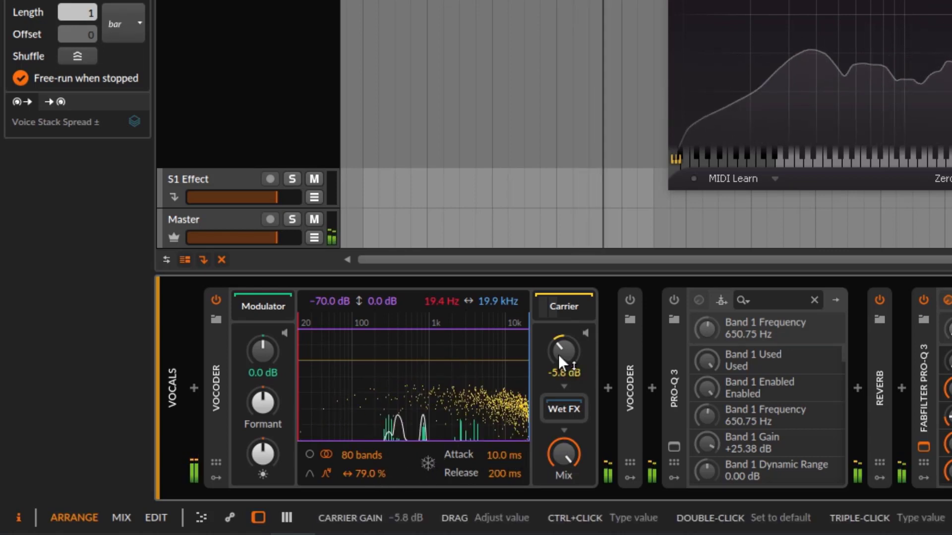
pyautogui.moveTo(558, 355); pyautogui.dragTo(558, 338)
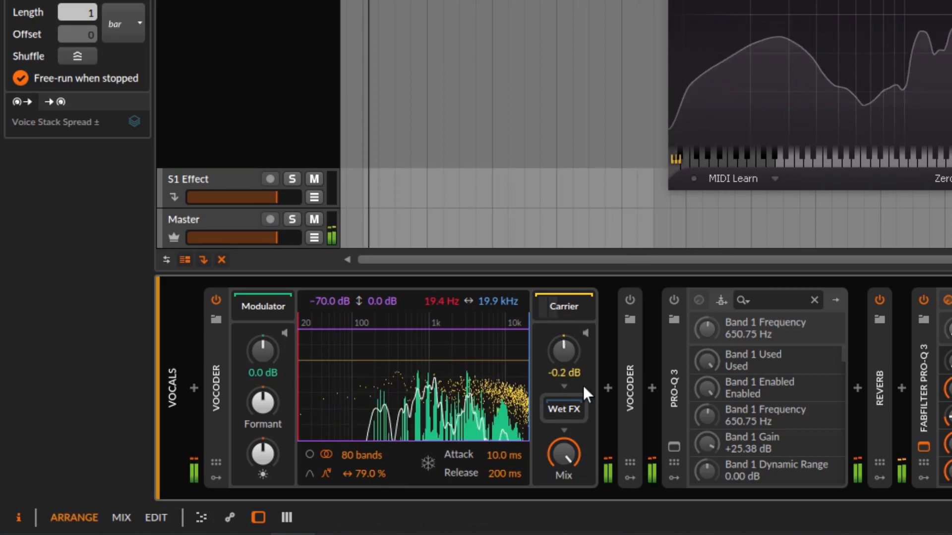
pyautogui.moveTo(372, 474); pyautogui.dragTo(349, 394)
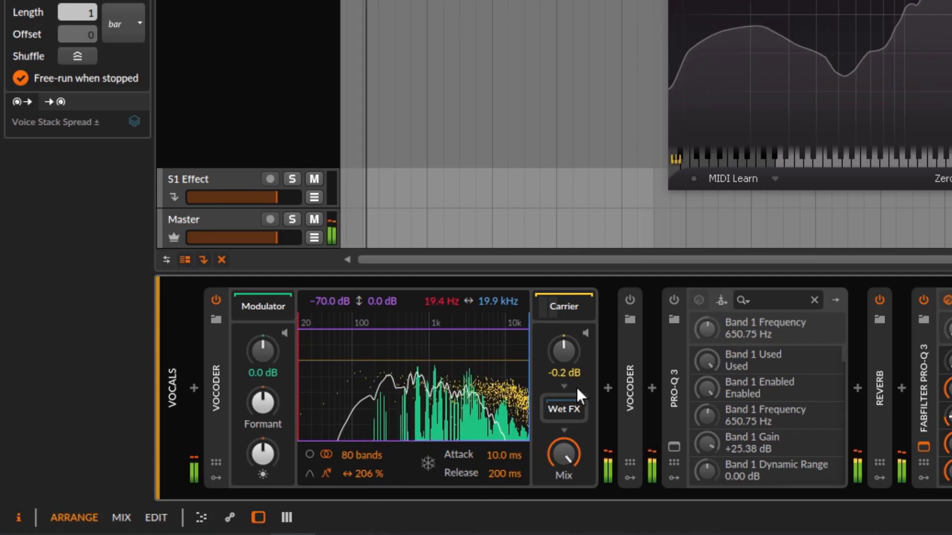
pyautogui.moveTo(370, 473); pyautogui.dragTo(370, 527)
pyautogui.moveTo(367, 477); pyautogui.dragTo(389, 470)
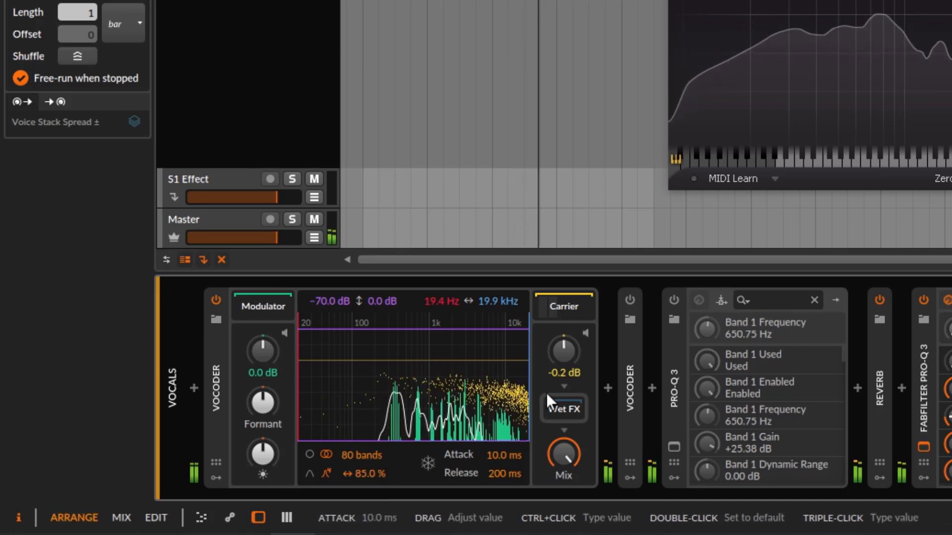
# Step: Drop carrier gain to -10.0 dB and return global bandwidth to 100 %
pyautogui.moveTo(552, 362); pyautogui.dragTo(554, 364)
pyautogui.moveTo(342, 474); pyautogui.dragTo(342, 436)
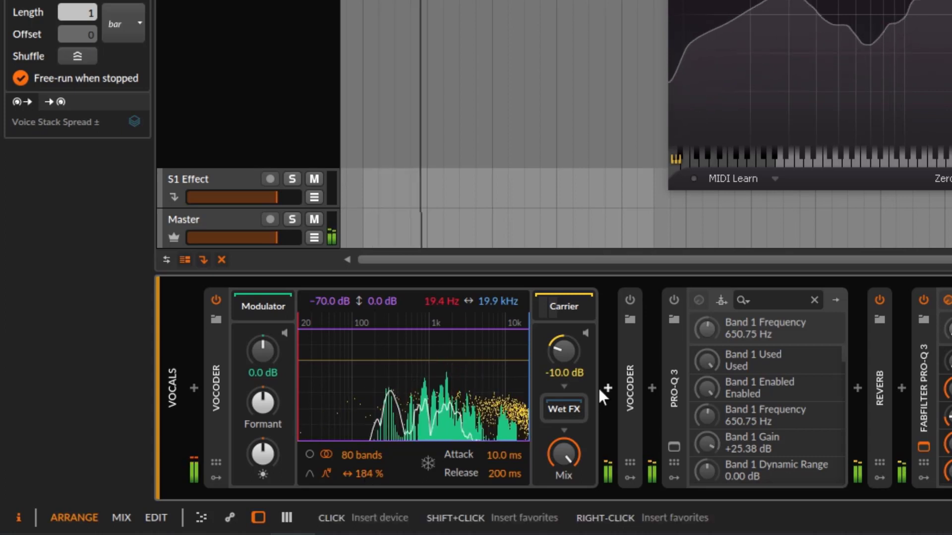
pyautogui.doubleClick(362, 476)
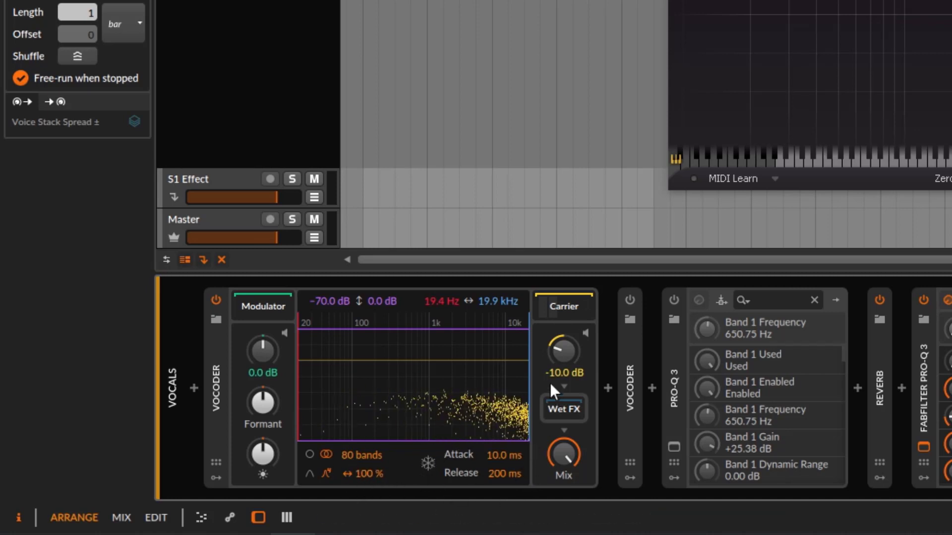
# Step: Bypass the first Vocoder, expand the second one, and hide its carrier chain
pyautogui.click(216, 300)
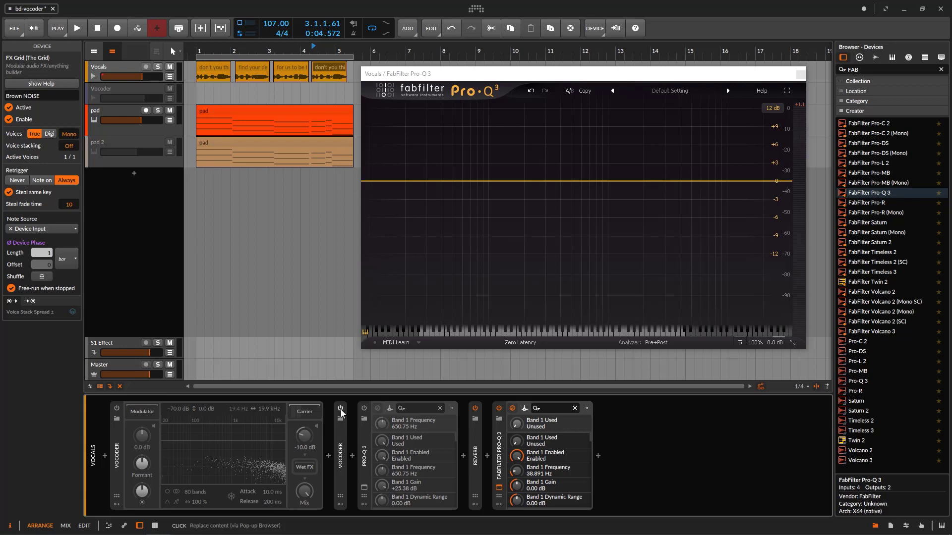
pyautogui.doubleClick(347, 438)
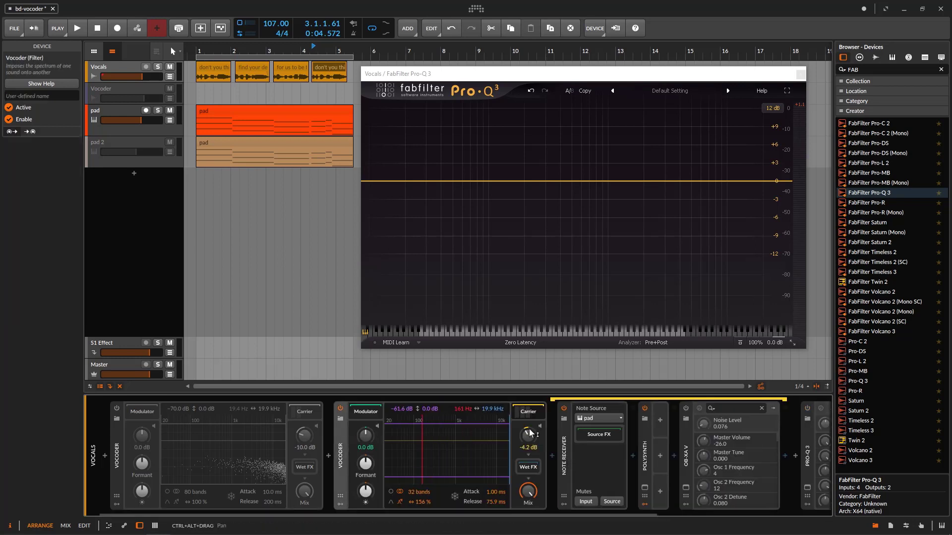
pyautogui.click(534, 419)
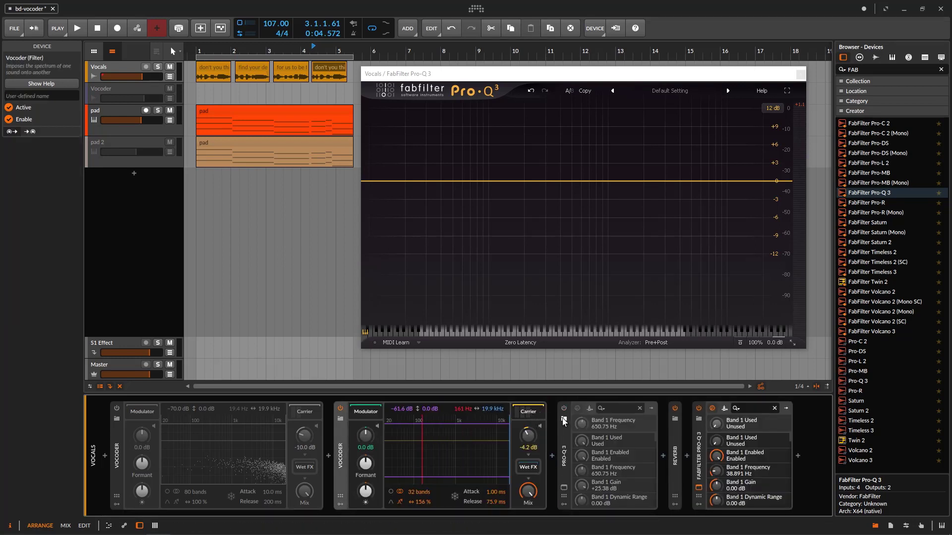
# Step: Play the second 32-band Vocoder, moving the Pro-Q 3 window aside, bandwidth ending at 106 %
pyautogui.press('space')
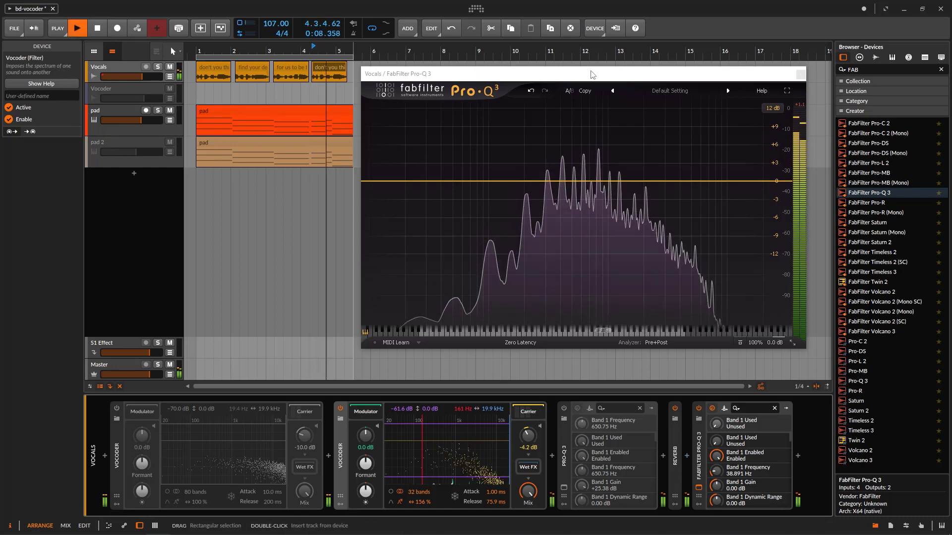
pyautogui.moveTo(585, 78); pyautogui.dragTo(548, 65)
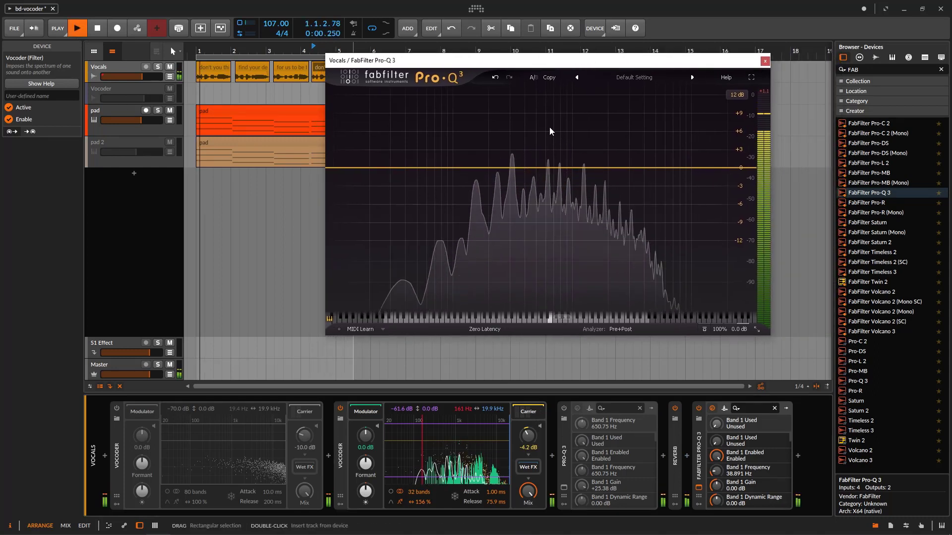
pyautogui.moveTo(419, 492); pyautogui.dragTo(447, 484)
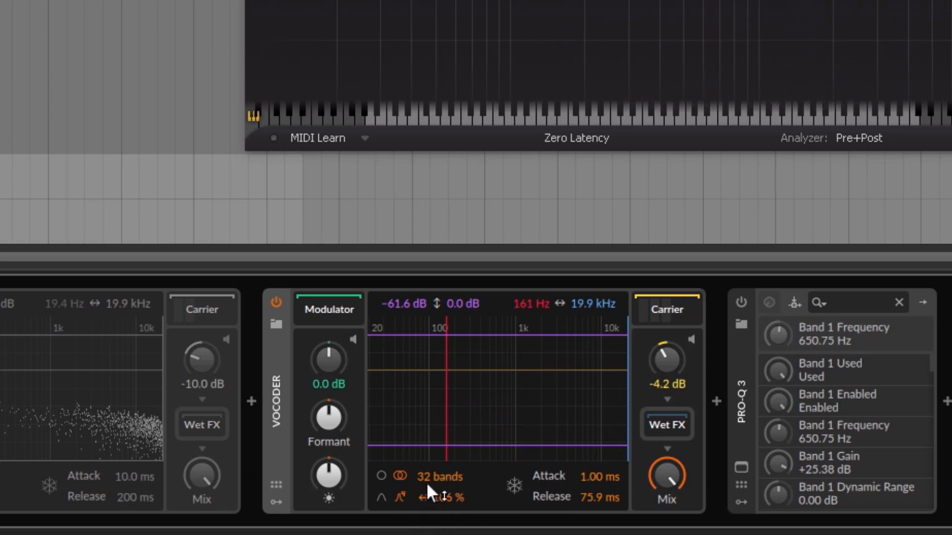
# Step: During playback, try 1.00 s attack, return it to 1.00 ms, and shorten release to 10.0 ms
pyautogui.press('space')
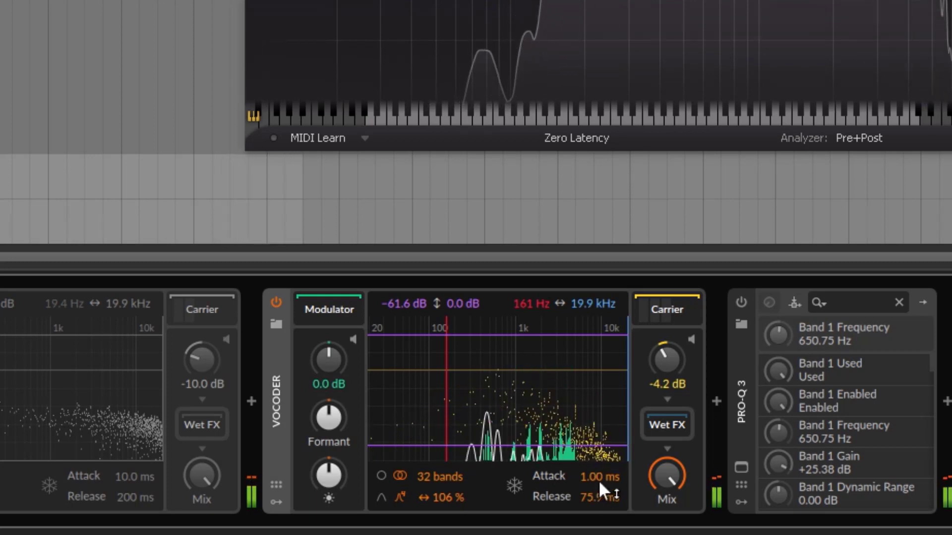
pyautogui.moveTo(599, 477); pyautogui.dragTo(599, 417)
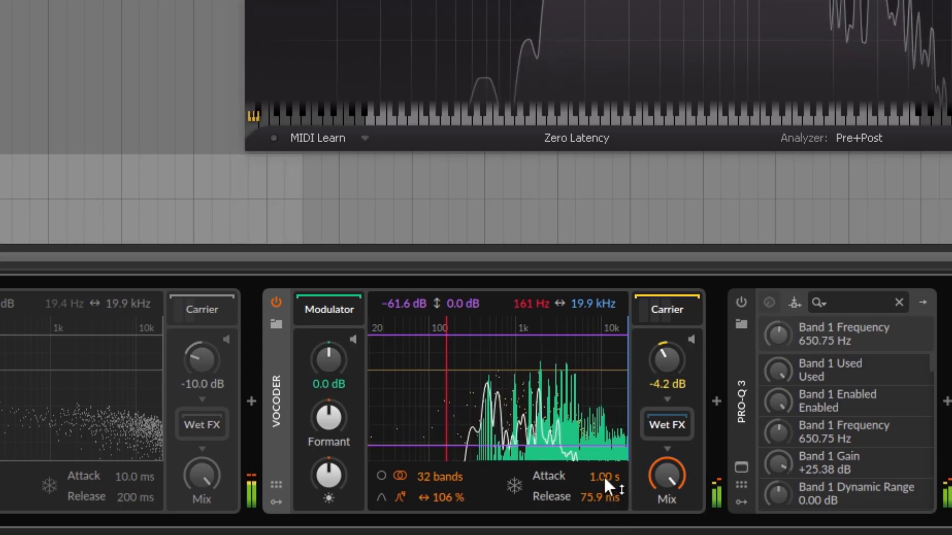
pyautogui.moveTo(602, 475); pyautogui.dragTo(603, 516)
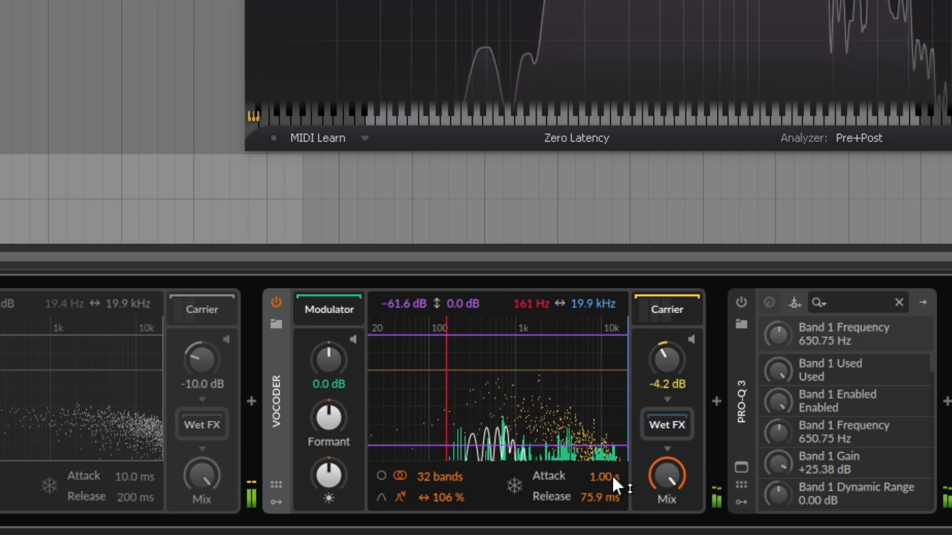
pyautogui.moveTo(614, 478); pyautogui.dragTo(614, 501)
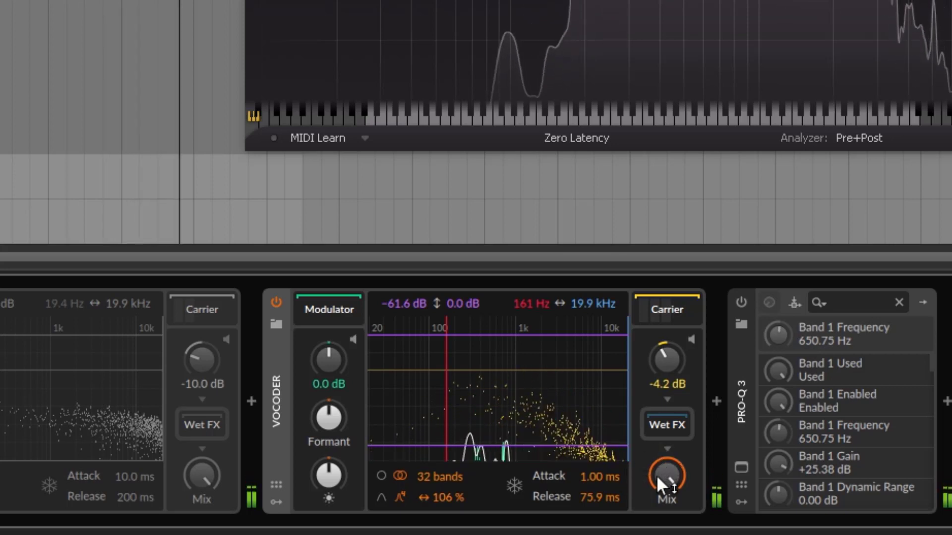
pyautogui.moveTo(598, 498); pyautogui.dragTo(597, 526)
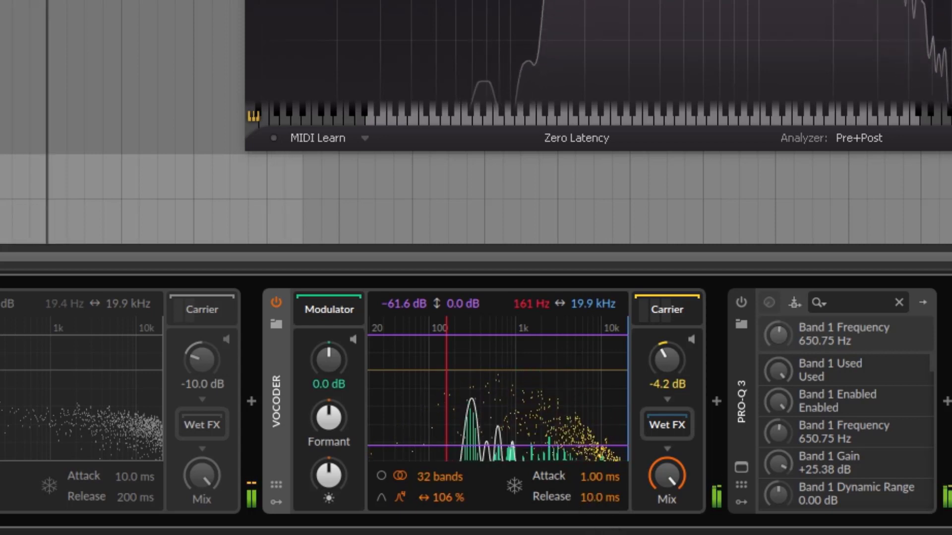
# Step: Restart playback and audition longer attack and release times on the second Vocoder
pyautogui.press('space')
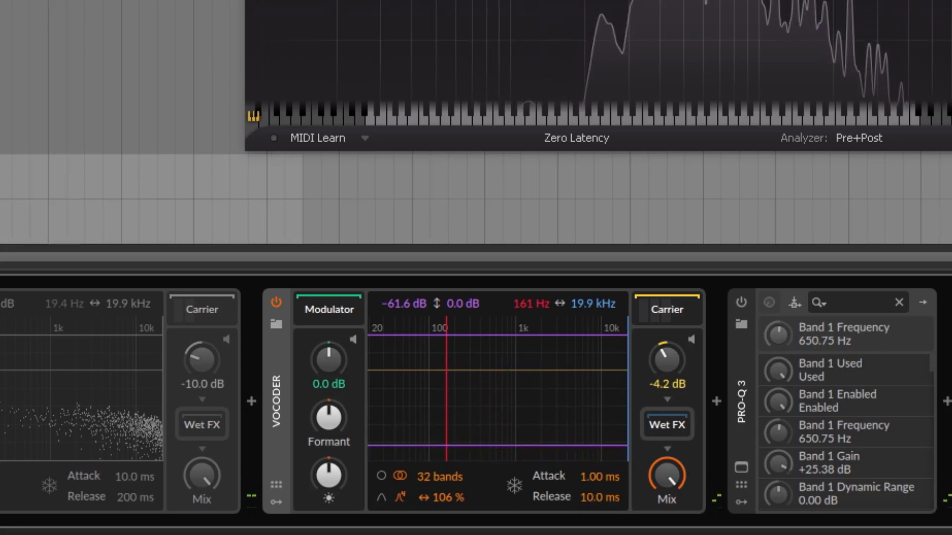
pyautogui.press('space')
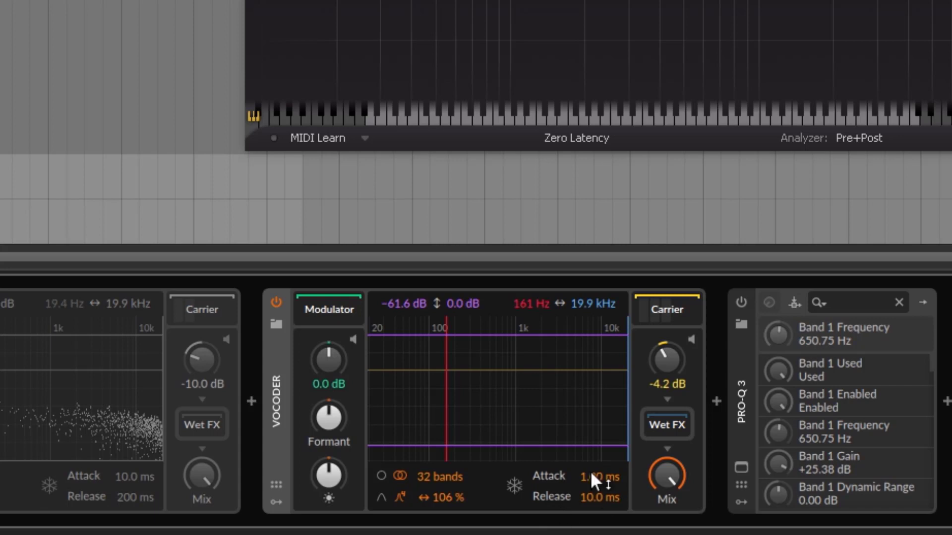
pyautogui.moveTo(593, 481); pyautogui.dragTo(593, 446)
pyautogui.press('space')
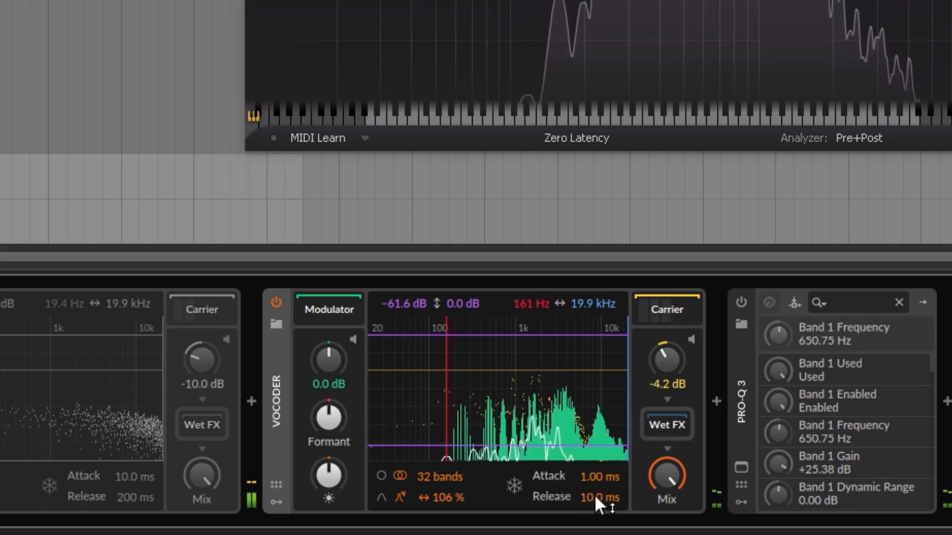
pyautogui.moveTo(599, 497); pyautogui.dragTo(599, 421)
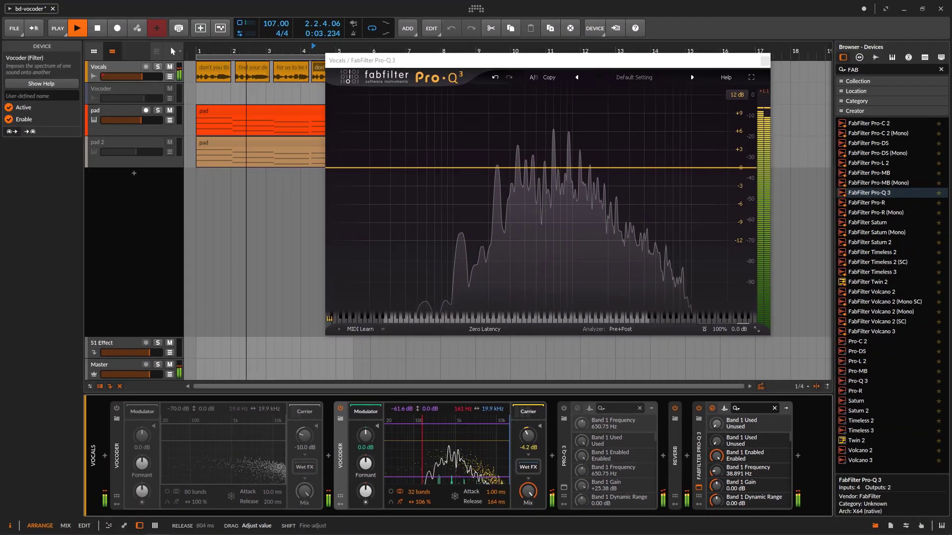
# Step: Set release to 108 ms and attack to 1.07 ms, and lower the highest band to 8.97 kHz
pyautogui.doubleClick(498, 501)
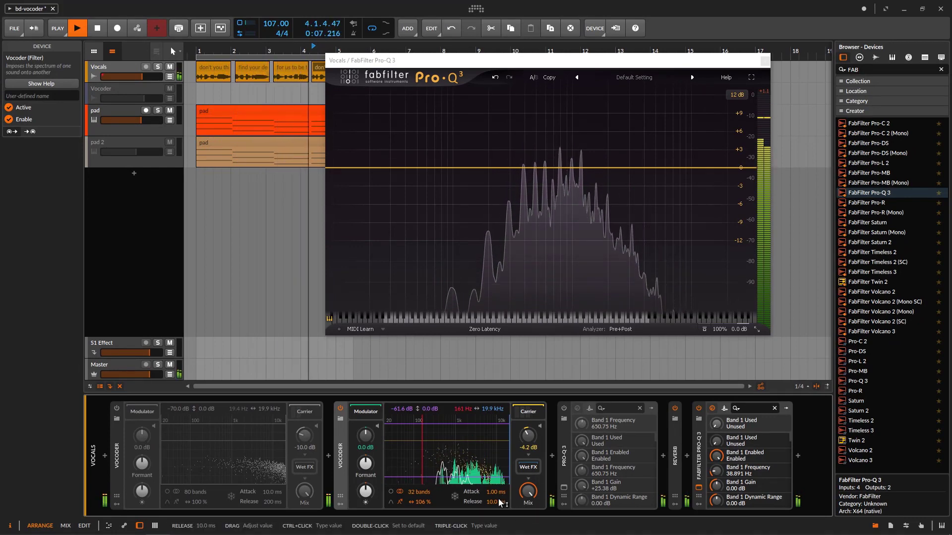
pyautogui.moveTo(497, 501); pyautogui.dragTo(496, 466)
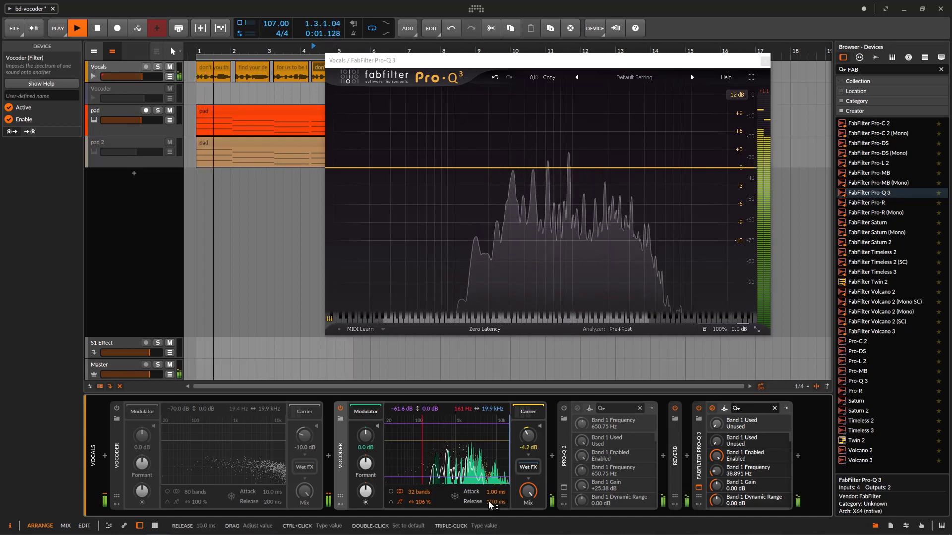
pyautogui.moveTo(491, 503); pyautogui.dragTo(493, 492)
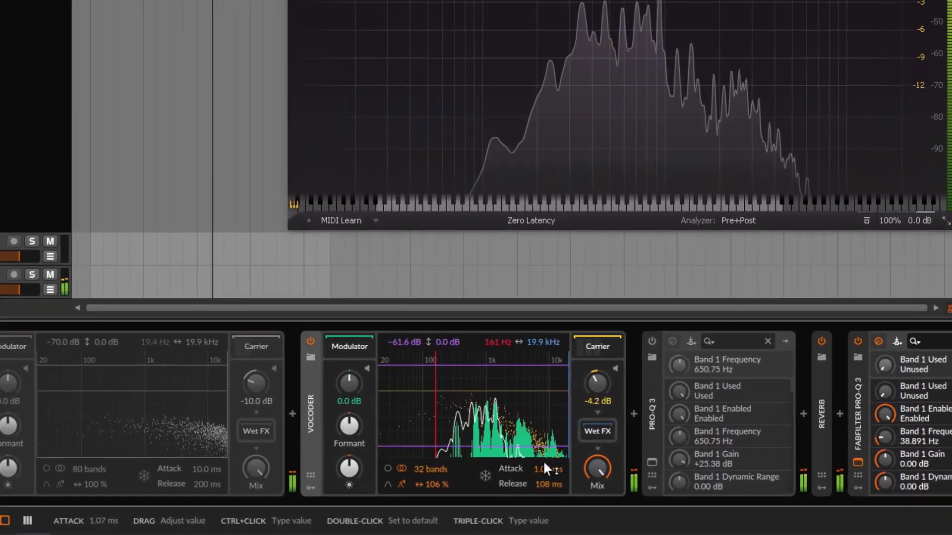
pyautogui.moveTo(527, 340); pyautogui.dragTo(527, 368)
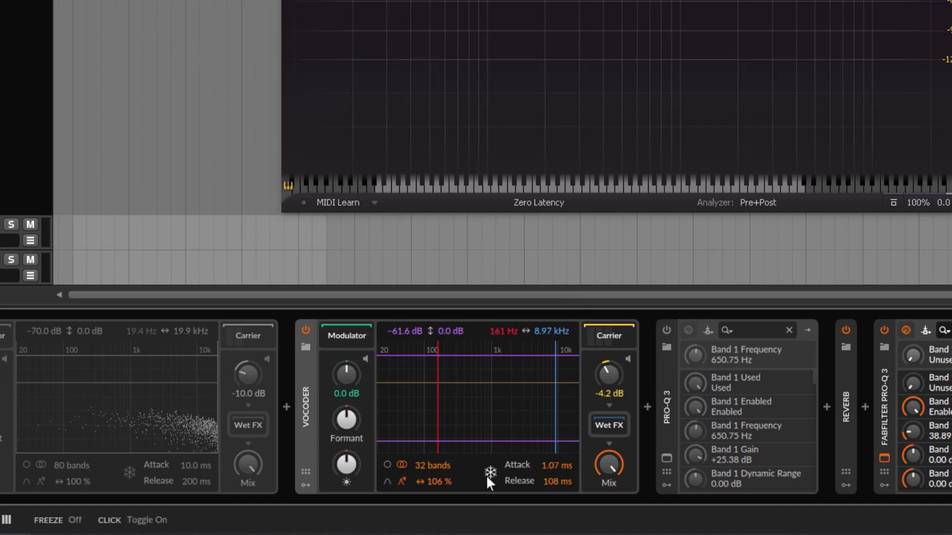
pyautogui.press('space')
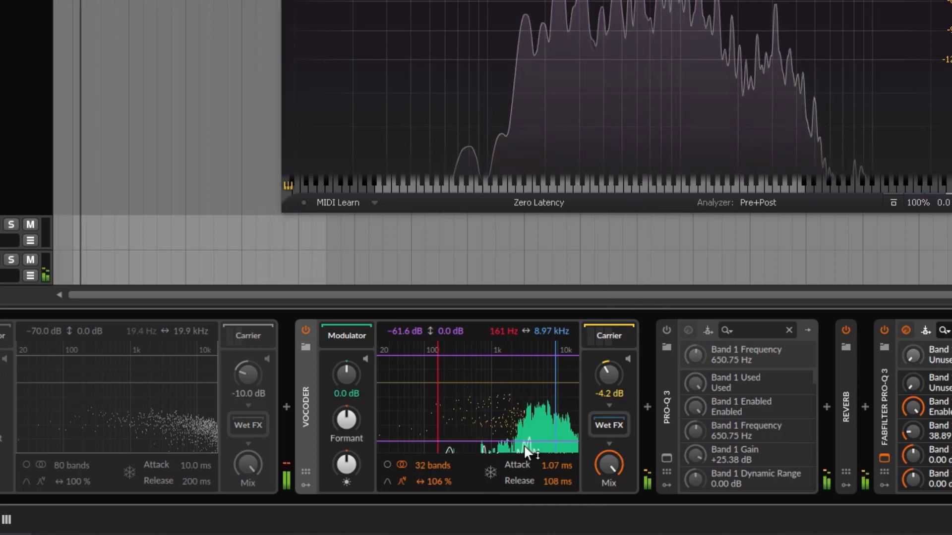
pyautogui.click(489, 472)
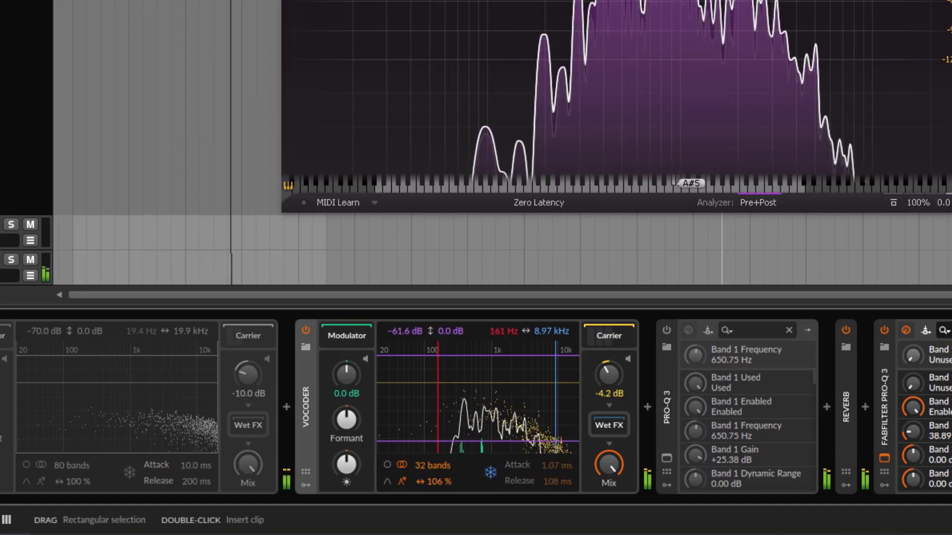
pyautogui.click(488, 473)
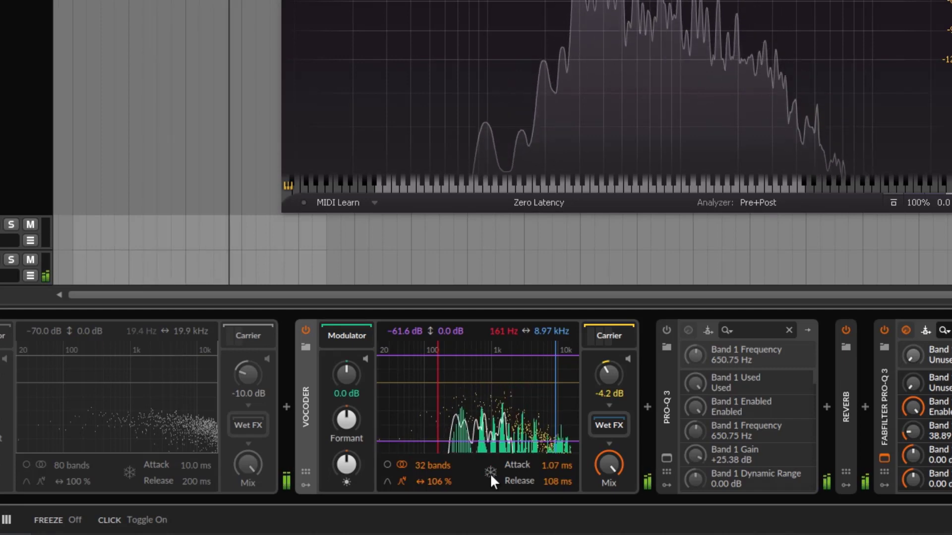
pyautogui.click(490, 472)
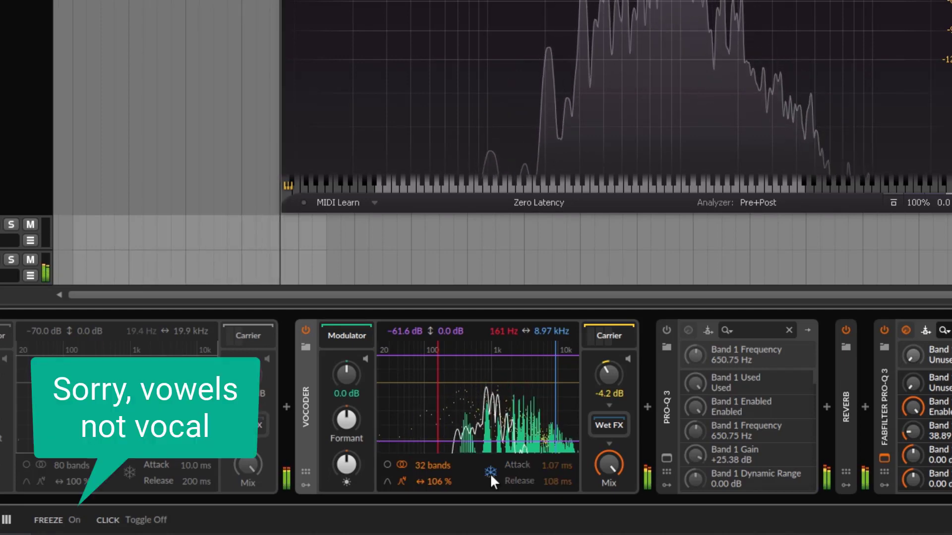
pyautogui.click(490, 472)
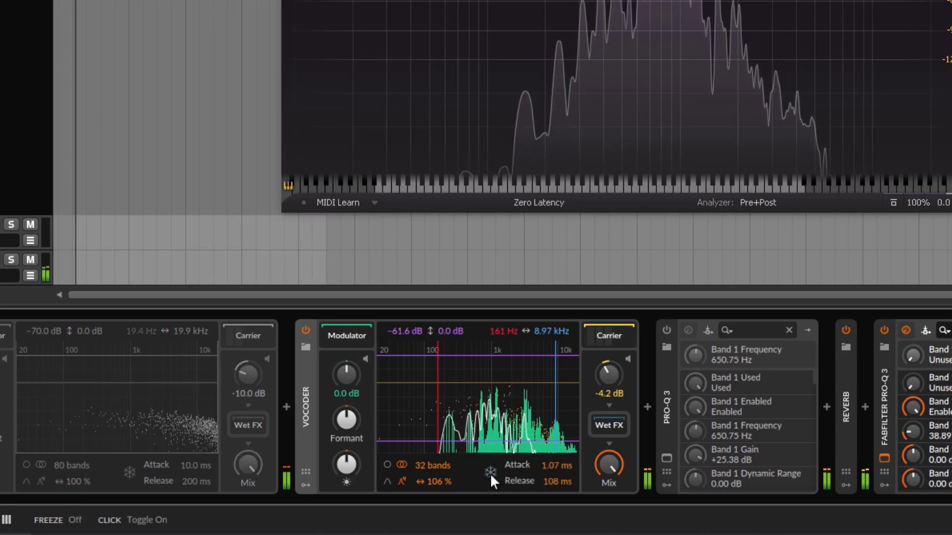
pyautogui.click(490, 473)
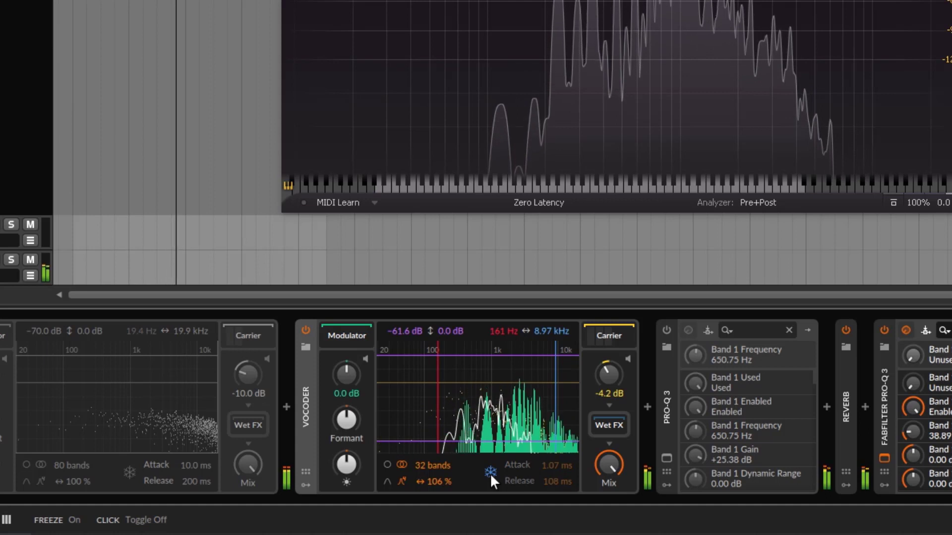
pyautogui.click(489, 474)
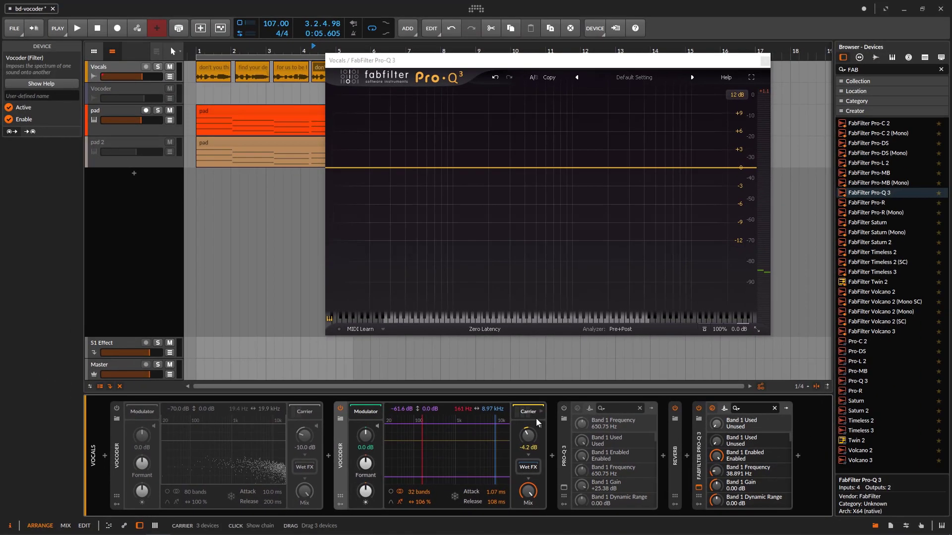
# Step: Show the carrier chain, set carrier gain to -12.0 dB, and play with Preview Carrier on
pyautogui.click(539, 412)
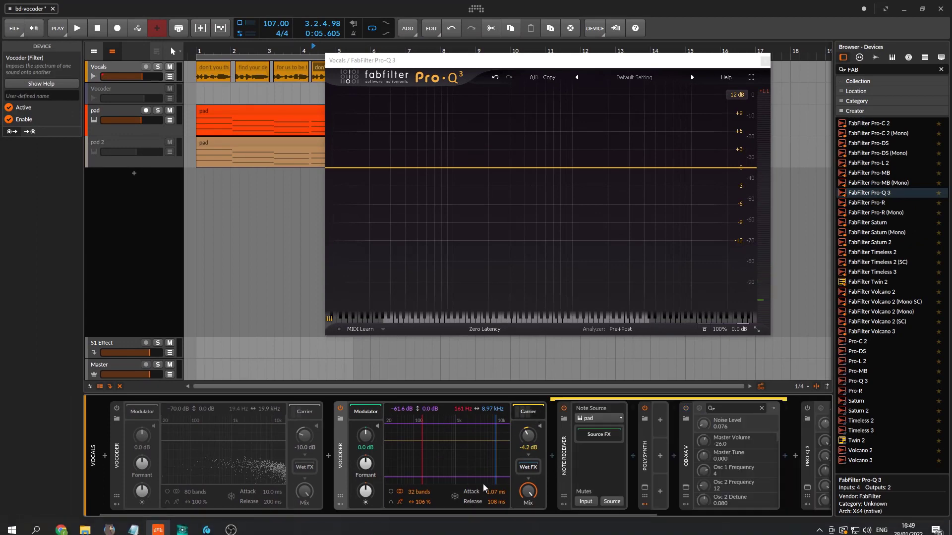
pyautogui.moveTo(548, 515); pyautogui.dragTo(627, 513)
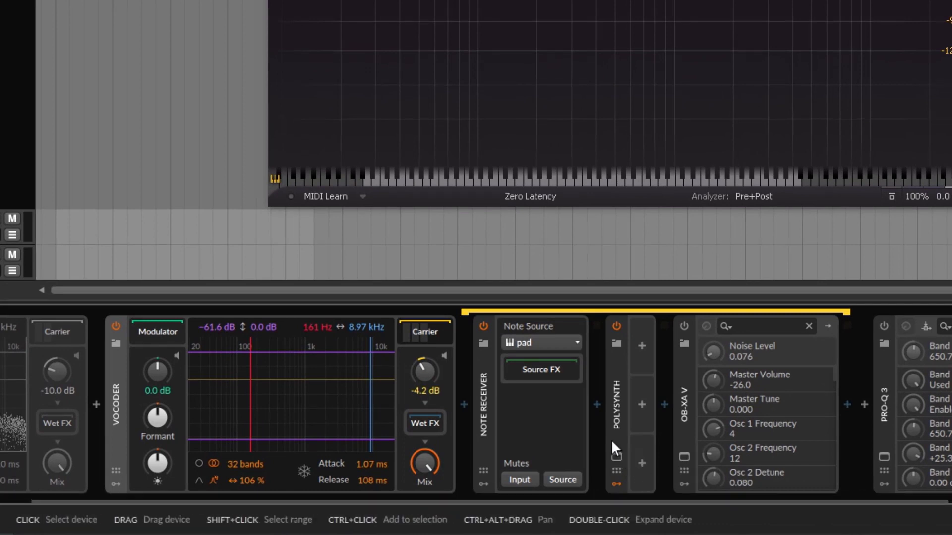
pyautogui.click(445, 357)
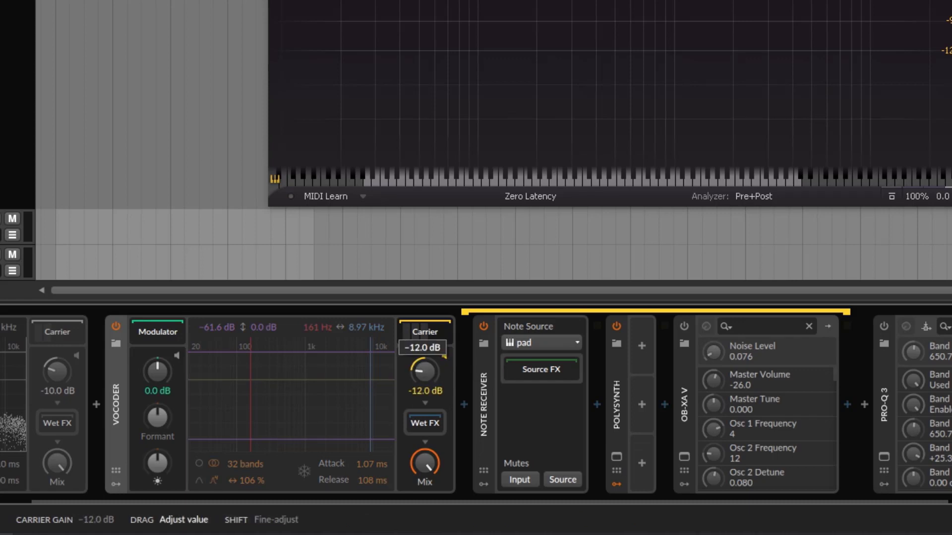
pyautogui.click(554, 217)
pyautogui.press('space')
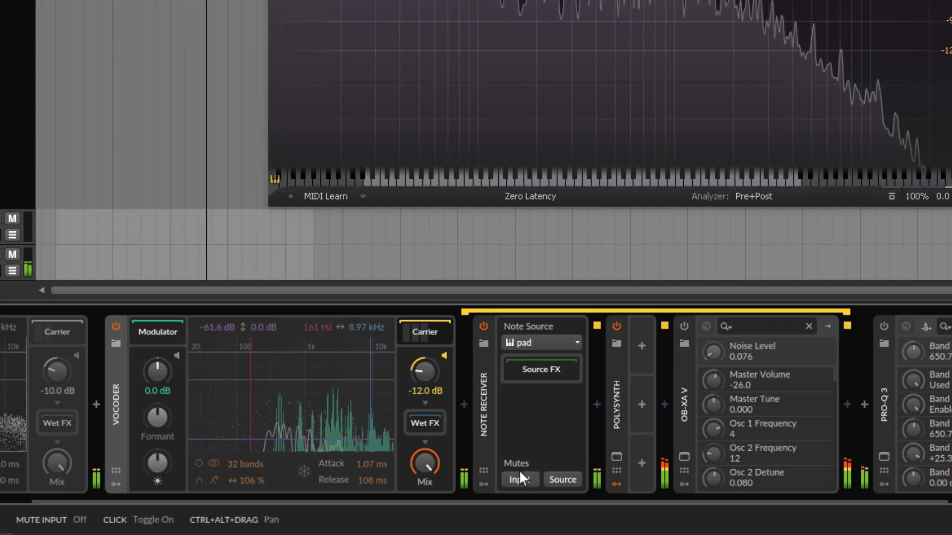
# Step: Toggle the carrier preview off and on, then sweep the Mix down to 0.00 %
pyautogui.click(443, 358)
pyautogui.click(443, 357)
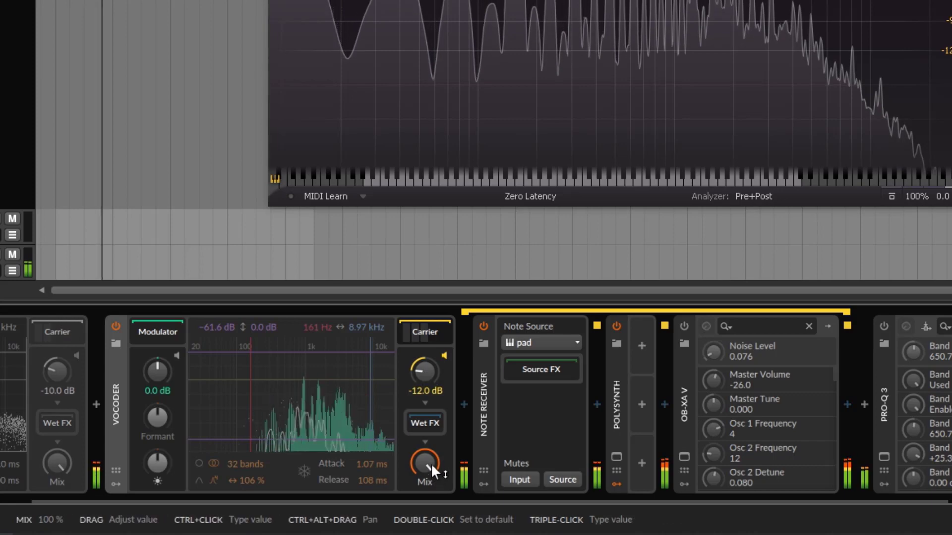
pyautogui.moveTo(423, 457); pyautogui.dragTo(423, 497)
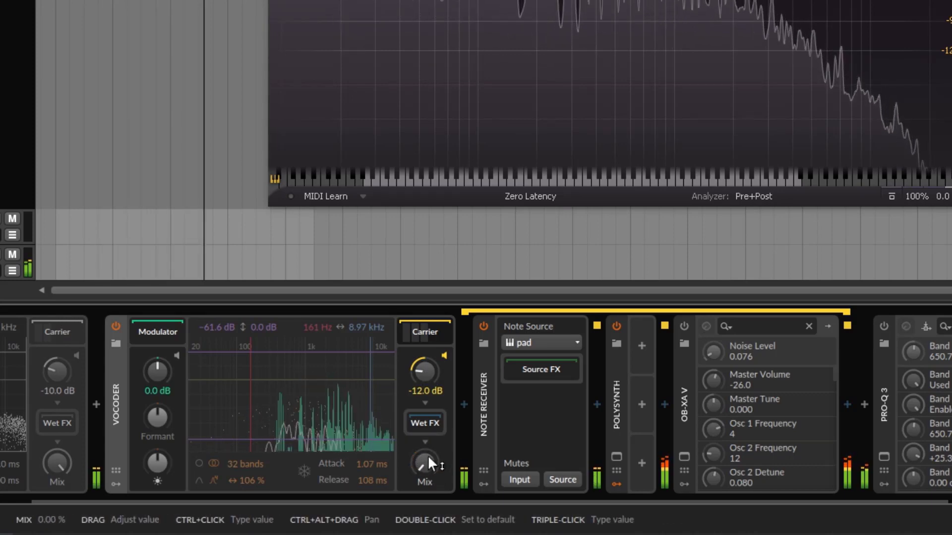
pyautogui.moveTo(424, 458); pyautogui.dragTo(425, 404)
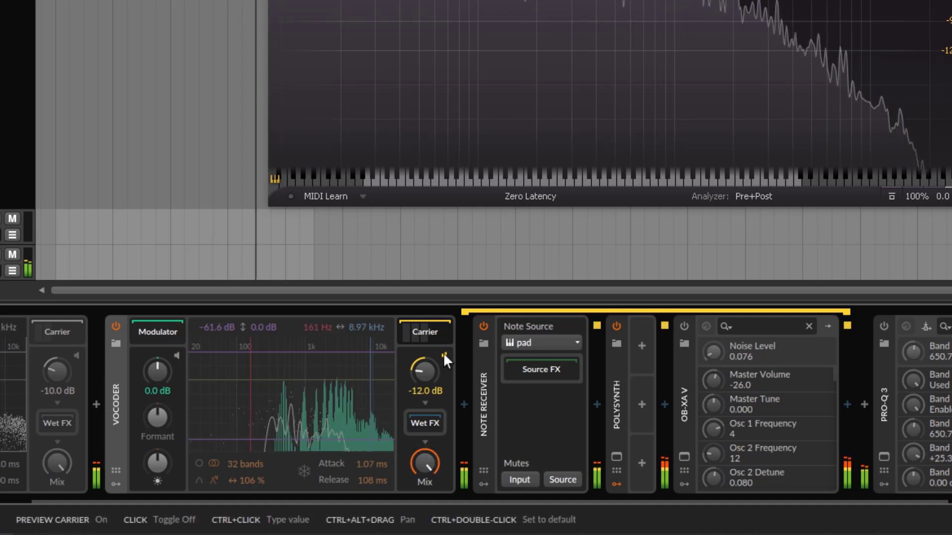
# Step: Balance the second vocoder's carrier gain, up to -4.6 dB, against its mix, ending at 77.0%
pyautogui.click(416, 473)
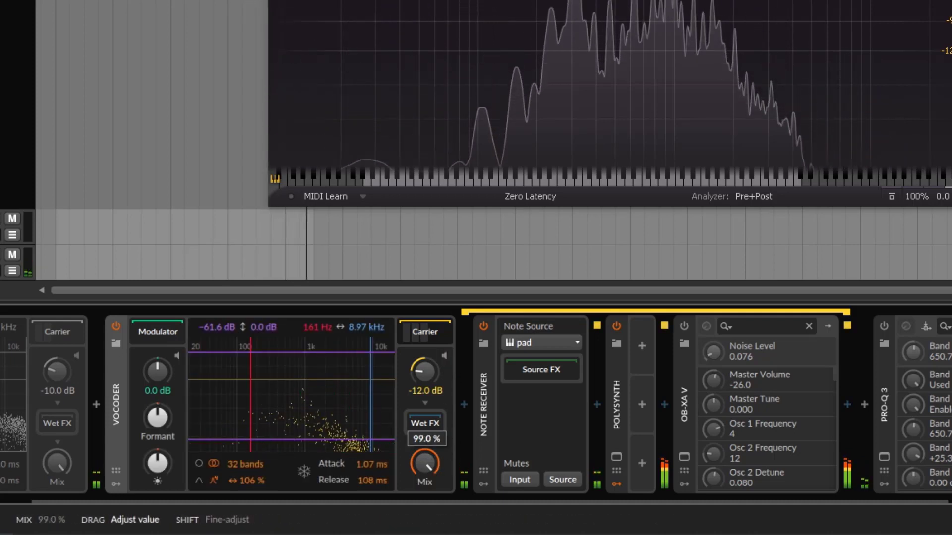
pyautogui.moveTo(423, 370); pyautogui.dragTo(424, 359)
pyautogui.moveTo(425, 463); pyautogui.dragTo(425, 486)
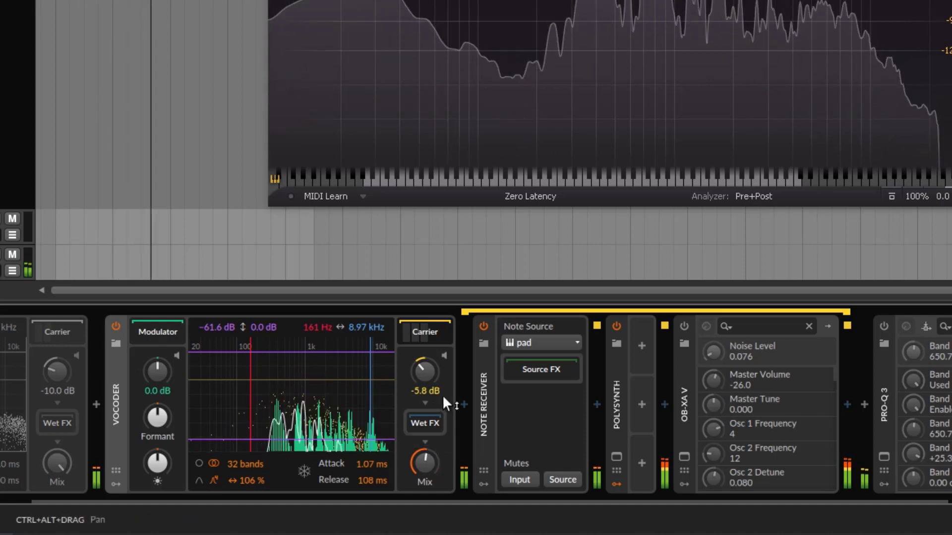
pyautogui.moveTo(435, 392); pyautogui.dragTo(433, 387)
pyautogui.moveTo(438, 462)
pyautogui.mouseDown()
pyautogui.moveTo(437, 441)
pyautogui.moveTo(450, 476)
pyautogui.mouseUp()
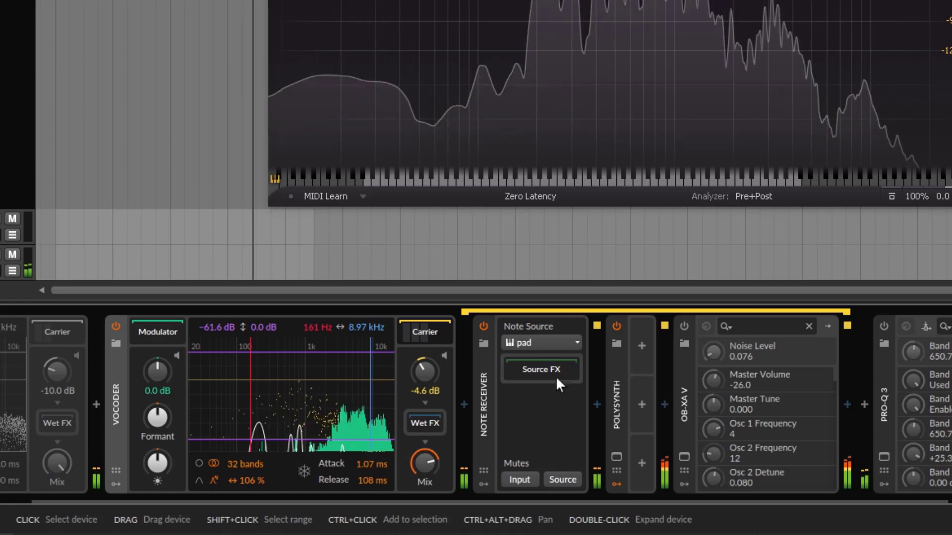
# Step: Shift the vocoder formant downward, then lower the carrier gain during playback
pyautogui.moveTo(170, 420)
pyautogui.mouseDown()
pyautogui.moveTo(170, 462)
pyautogui.moveTo(169, 418)
pyautogui.mouseUp()
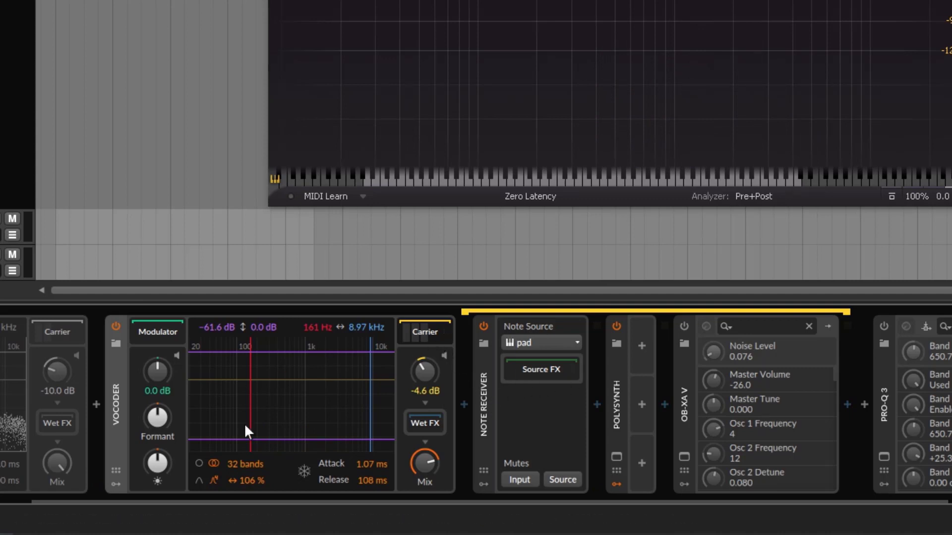
pyautogui.press('space')
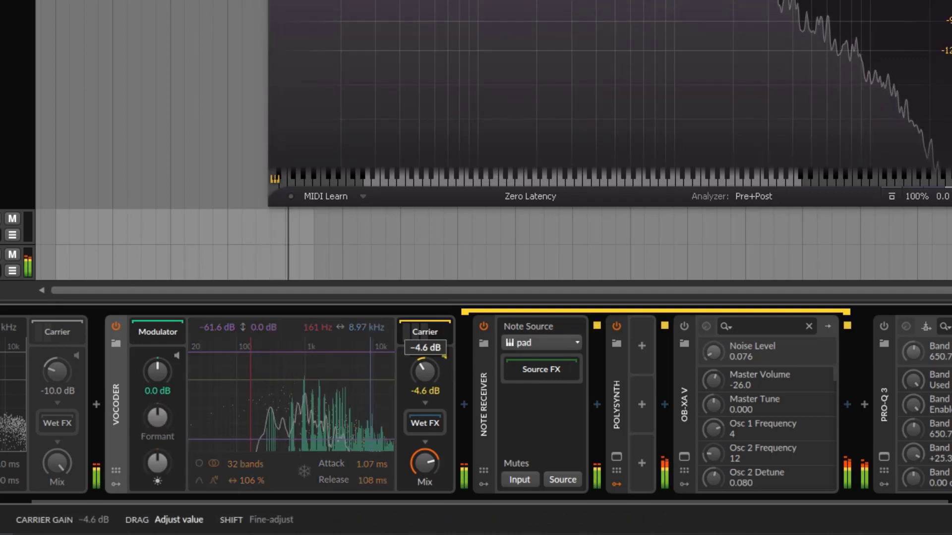
pyautogui.moveTo(424, 372)
pyautogui.mouseDown()
pyautogui.moveTo(424, 391)
pyautogui.moveTo(433, 372)
pyautogui.mouseUp()
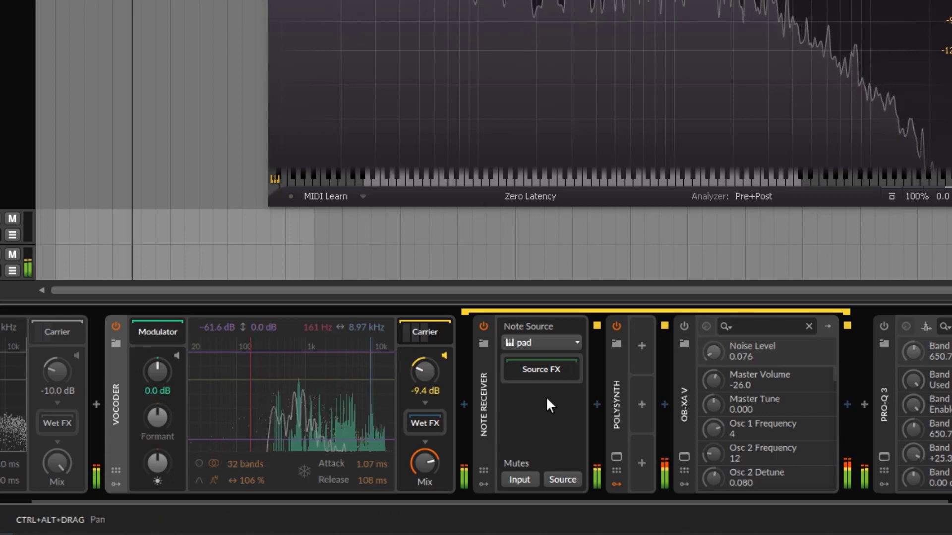
# Step: Set the Polysynth Osc 1/2 mix to 47.5%, adjust Osc 1 sync, then switch the Polysynth off
pyautogui.doubleClick(617, 377)
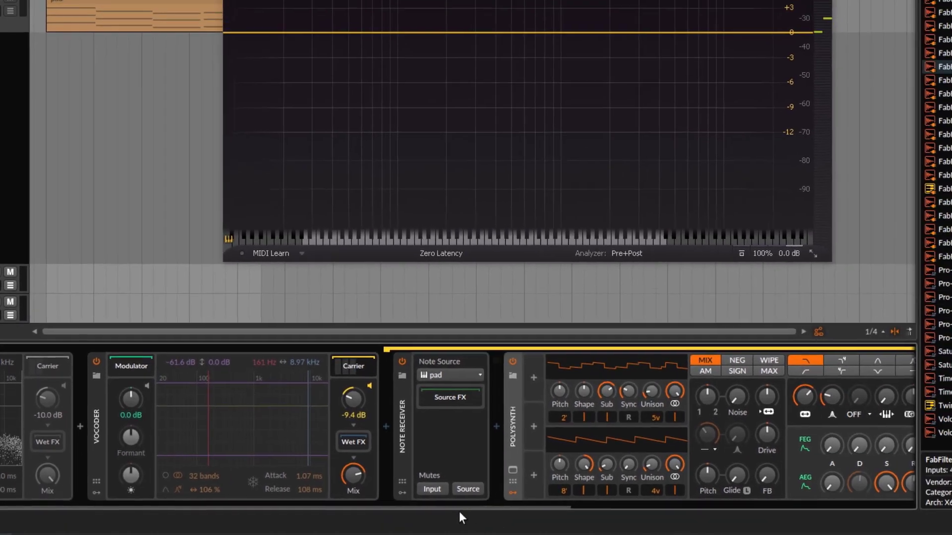
pyautogui.scroll(-5, 714, 503)
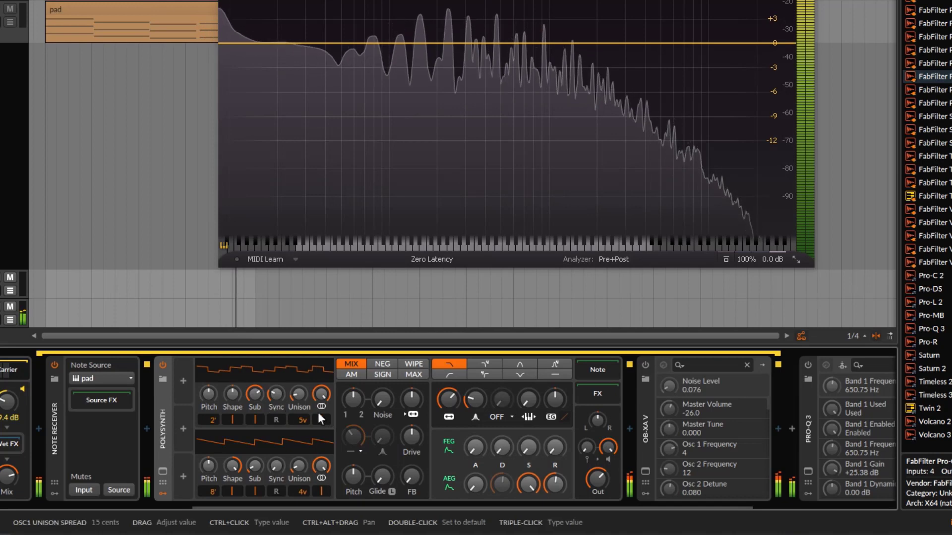
pyautogui.moveTo(353, 399); pyautogui.dragTo(353, 403)
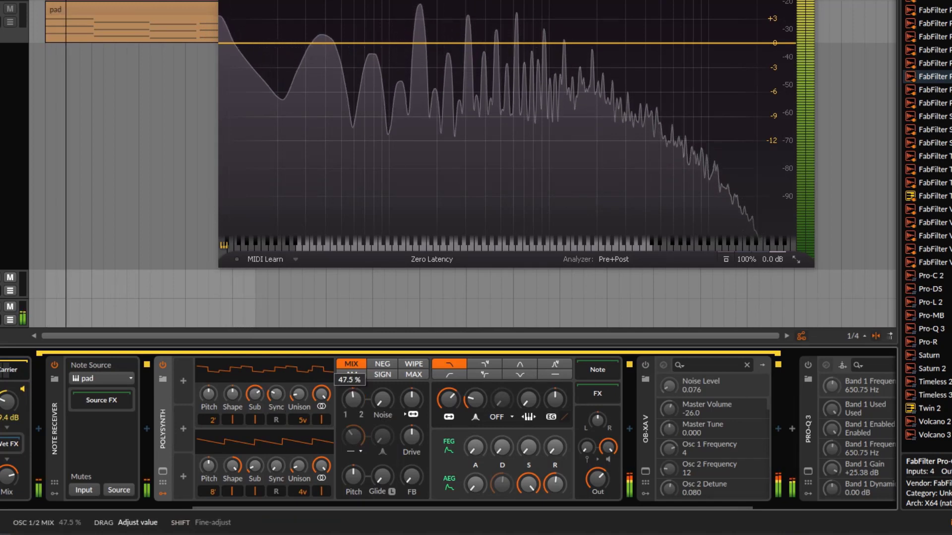
pyautogui.moveTo(275, 394); pyautogui.dragTo(276, 389)
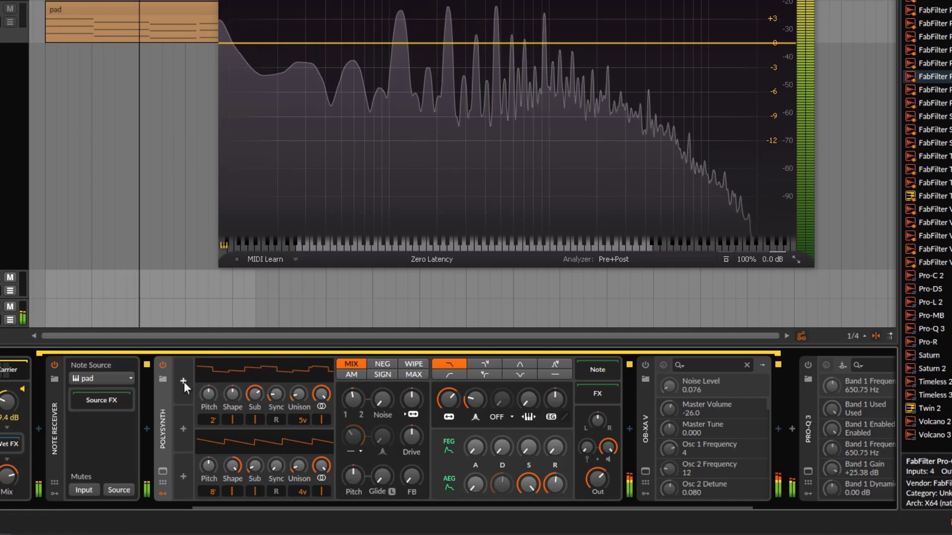
pyautogui.click(164, 365)
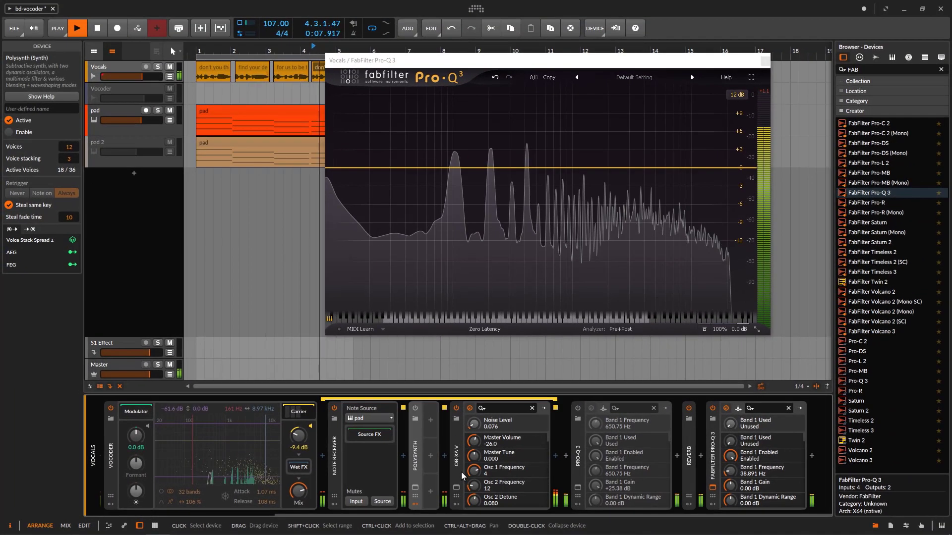
# Step: Check and close the OB-Xa V window, then switch OB-Xa V off and Polysynth on
pyautogui.click(456, 488)
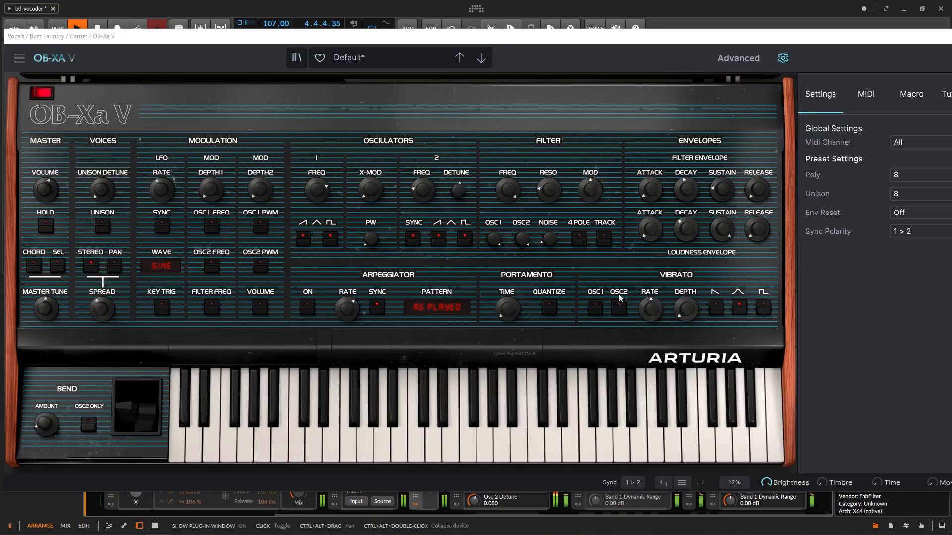
pyautogui.click(783, 59)
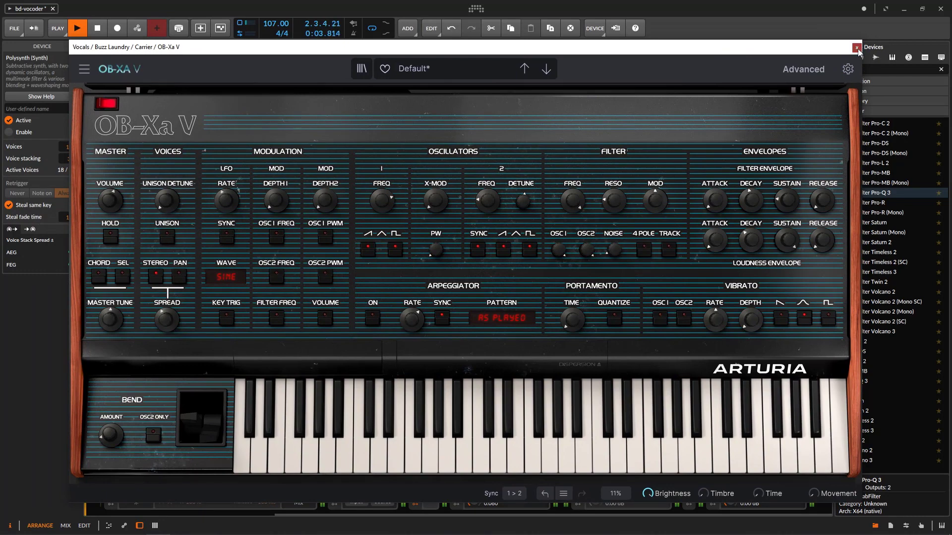
pyautogui.click(856, 48)
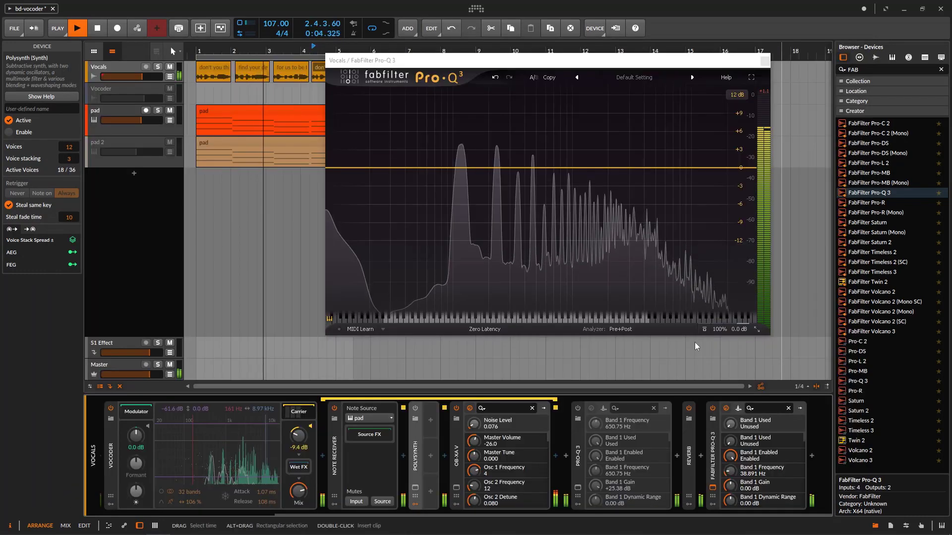
pyautogui.click(456, 408)
pyautogui.click(415, 408)
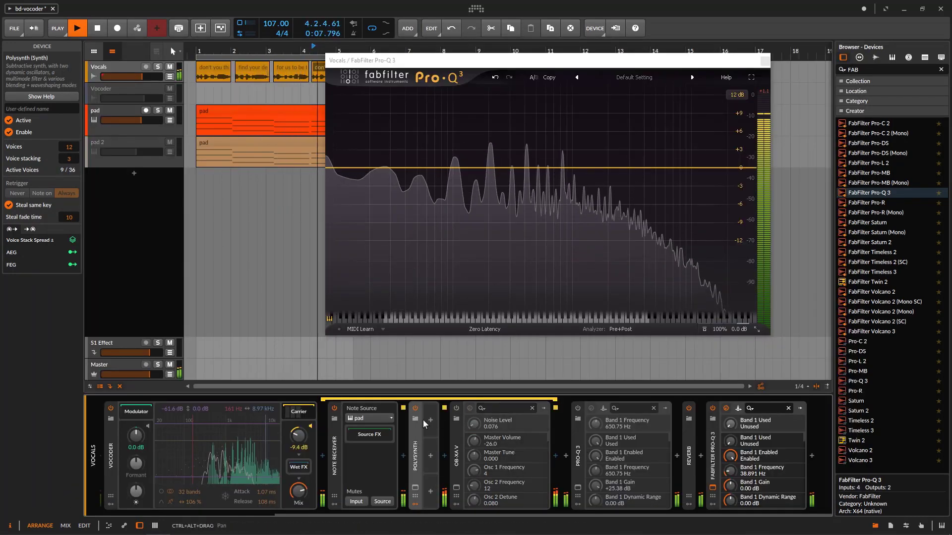
# Step: Compare the two carriers during playback, moving carrier gain to -0.6 dB, then about -3 dB
pyautogui.press('space')
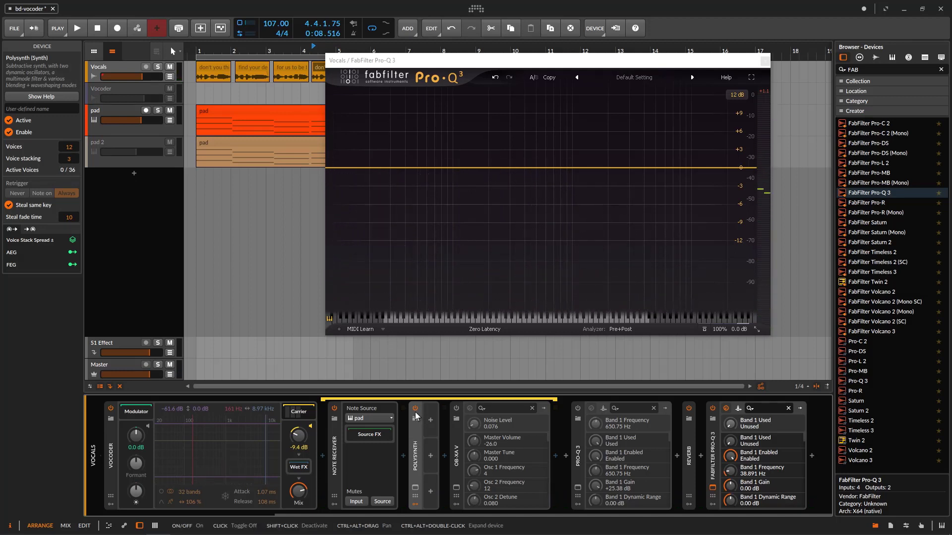
pyautogui.press('space')
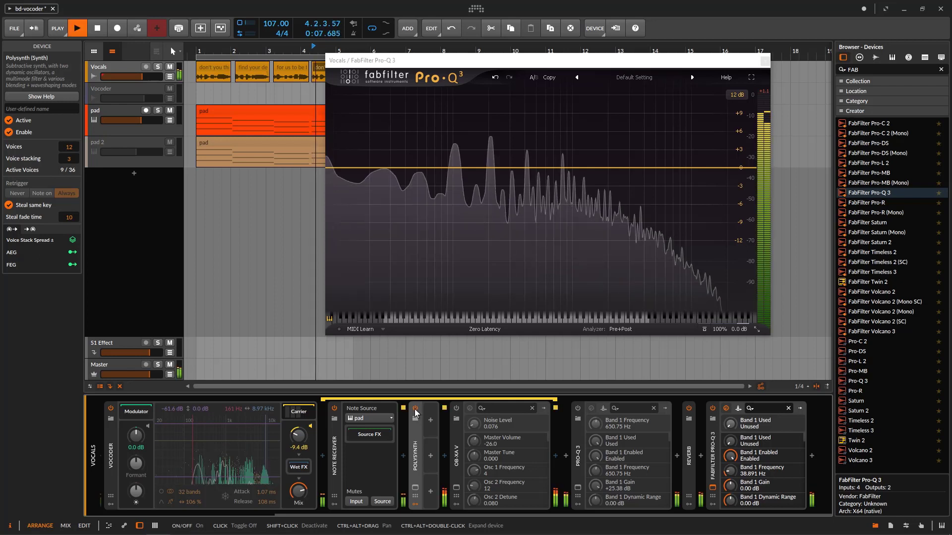
pyautogui.moveTo(311, 430); pyautogui.dragTo(311, 411)
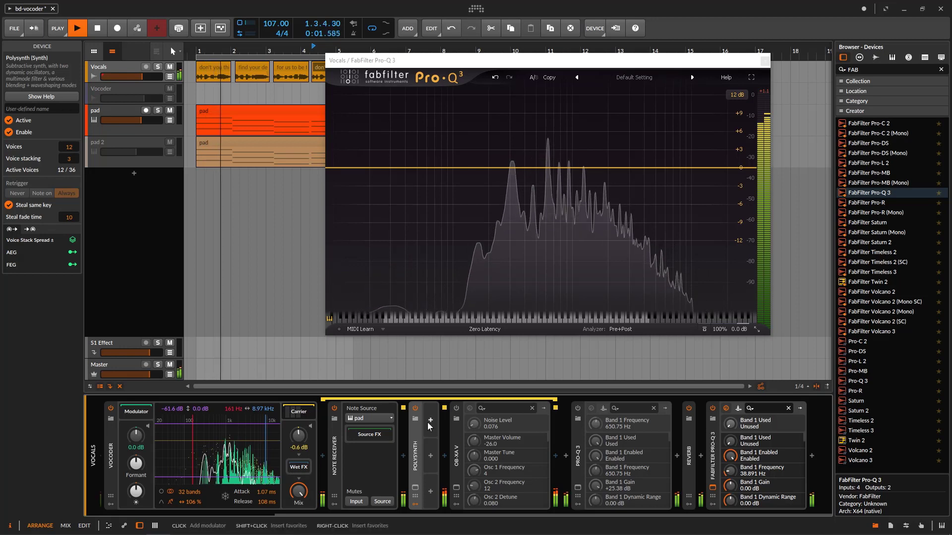
pyautogui.click(457, 410)
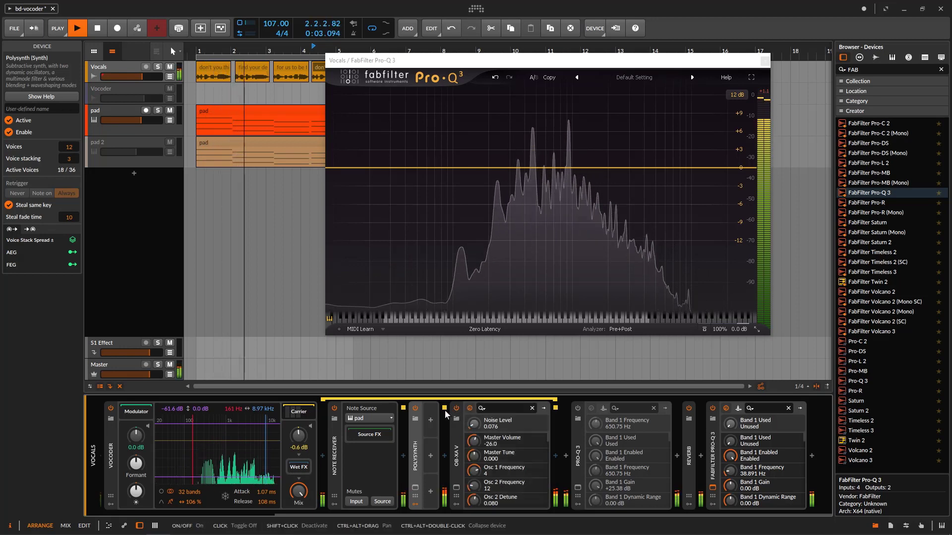
pyautogui.click(416, 410)
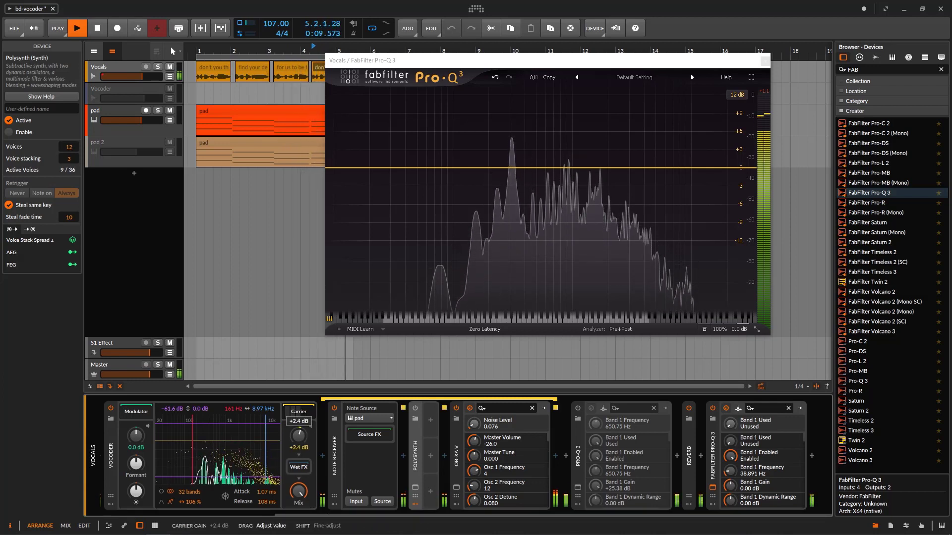
pyautogui.click(416, 410)
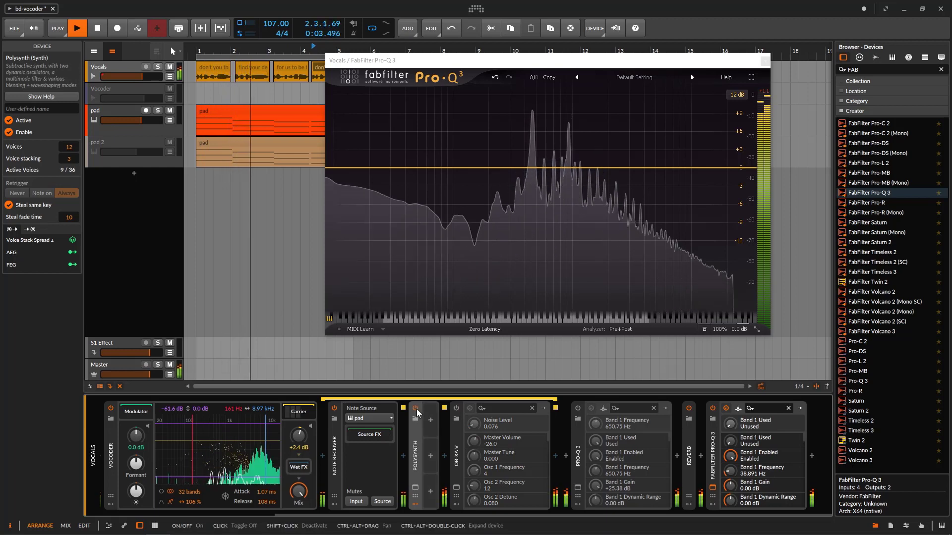
pyautogui.moveTo(298, 436); pyautogui.dragTo(298, 450)
# Step: Turn off both carrier synths, lower the carrier gain to -8.4 dB, and close Pro-Q 3
pyautogui.doubleClick(415, 446)
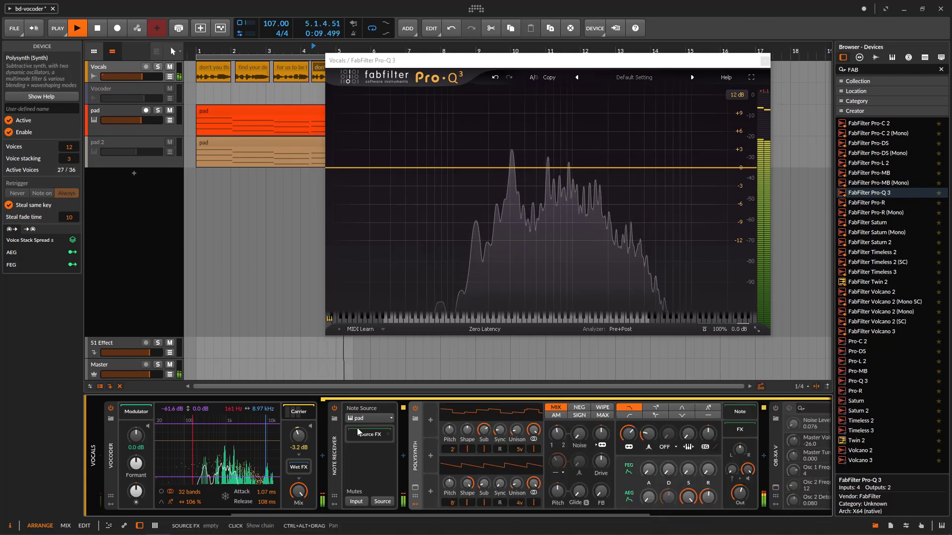
pyautogui.doubleClick(411, 435)
pyautogui.click(415, 407)
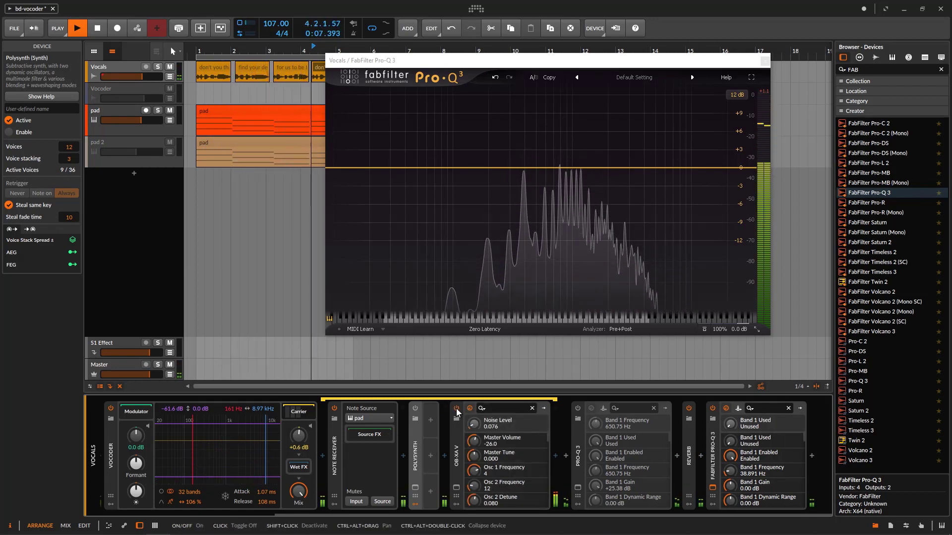
pyautogui.press('space')
pyautogui.click(456, 410)
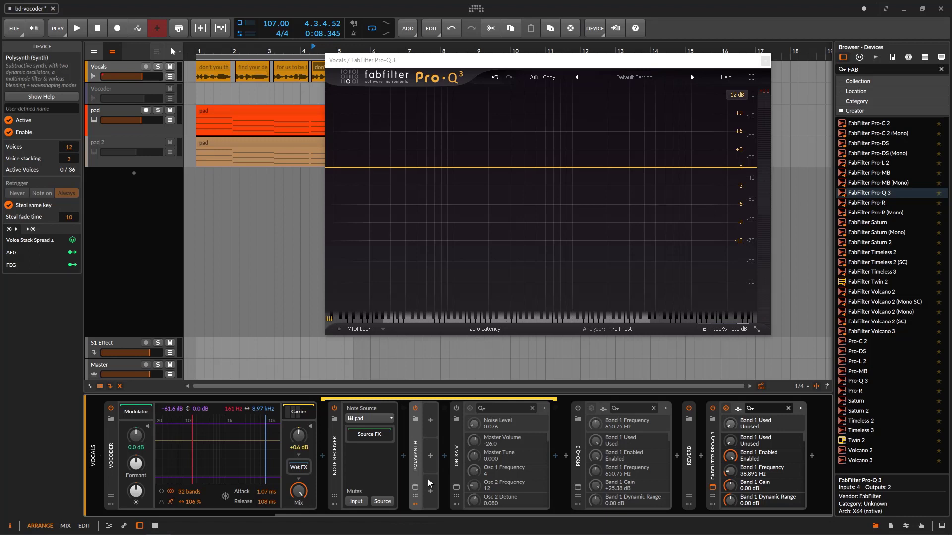
pyautogui.press('space')
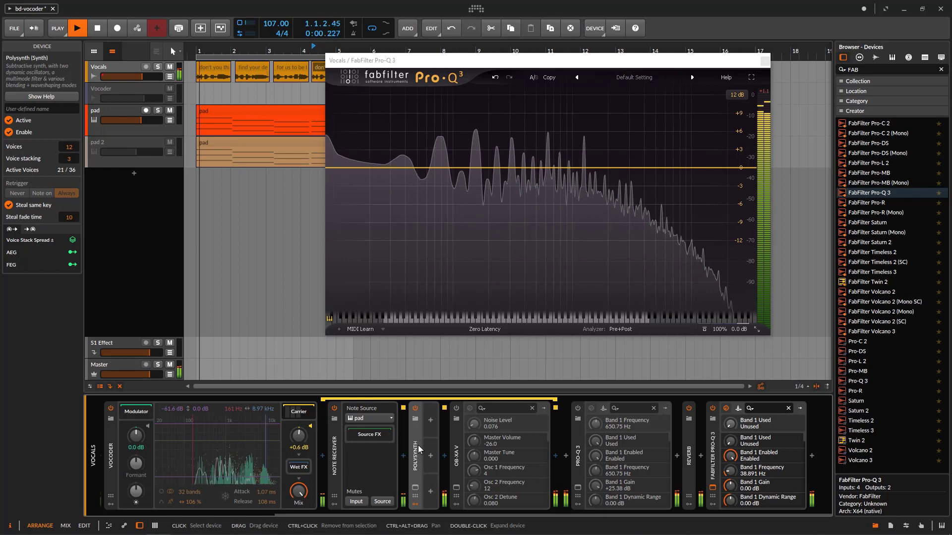
pyautogui.moveTo(297, 435); pyautogui.dragTo(297, 458)
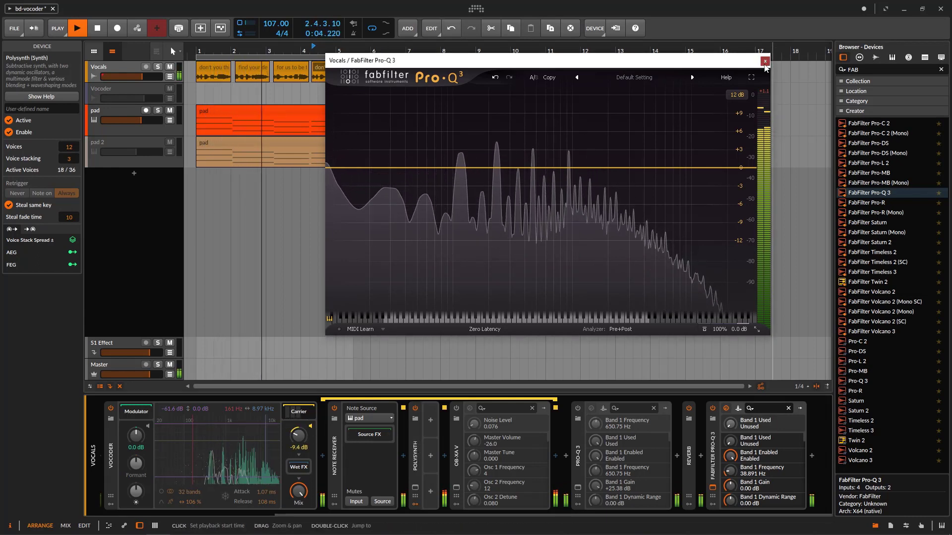
pyautogui.click(764, 61)
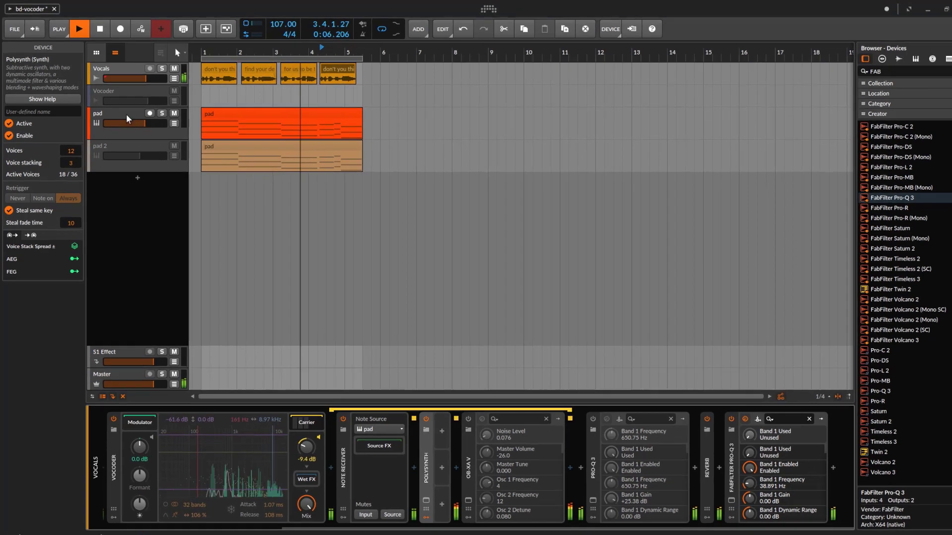
# Step: Select the pad track, solo it, select its clip, and un-solo it
pyautogui.click(149, 113)
pyautogui.click(162, 113)
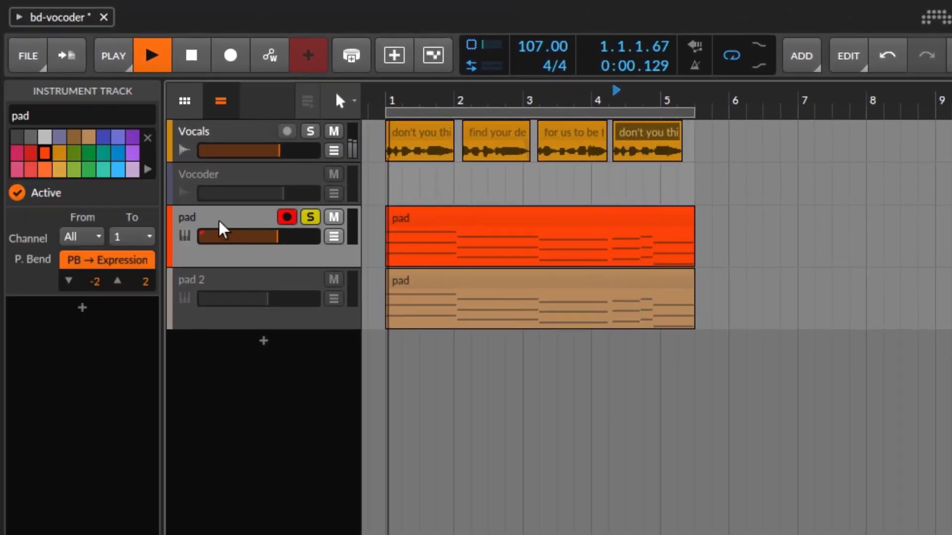
pyautogui.click(480, 223)
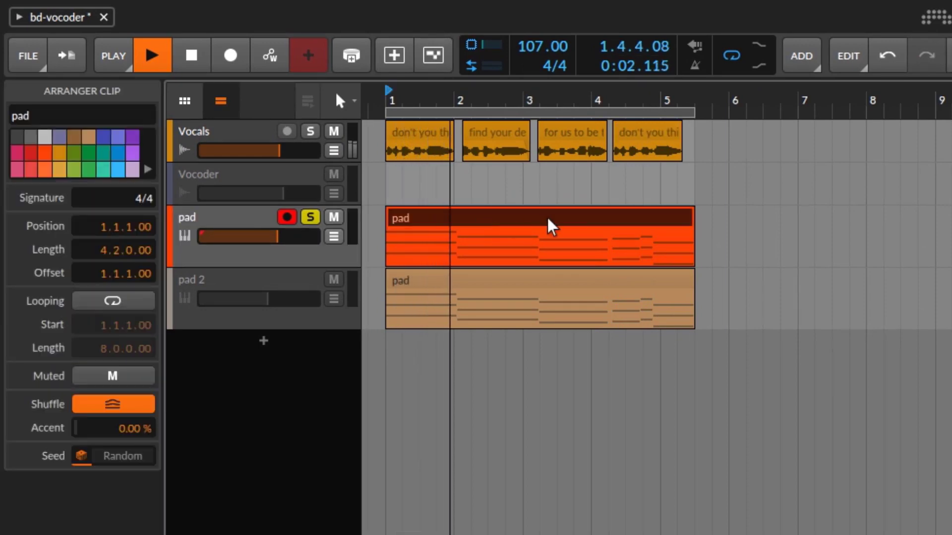
pyautogui.click(254, 138)
# Step: Lower the pad track volume to -12.3 dB and return to the Vocals device chain
pyautogui.click(310, 217)
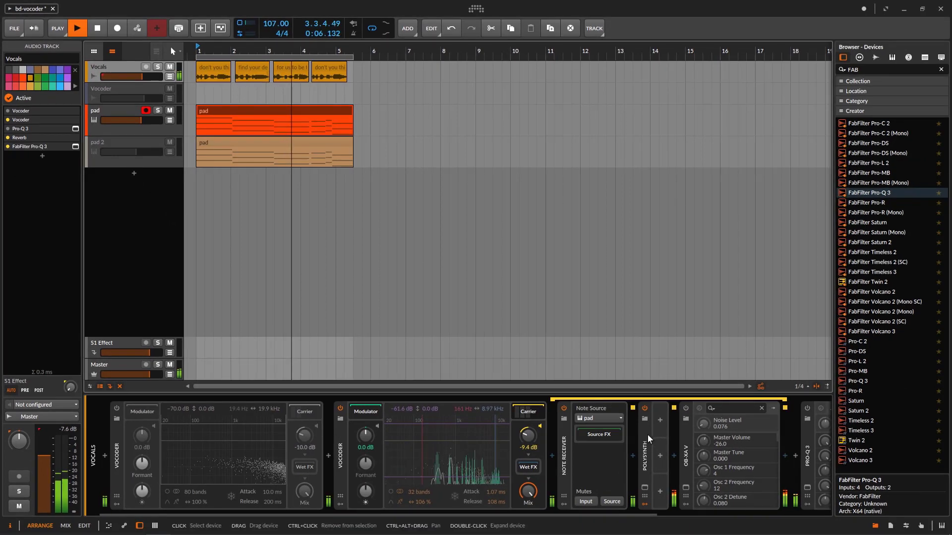
pyautogui.moveTo(647, 435); pyautogui.dragTo(292, 468)
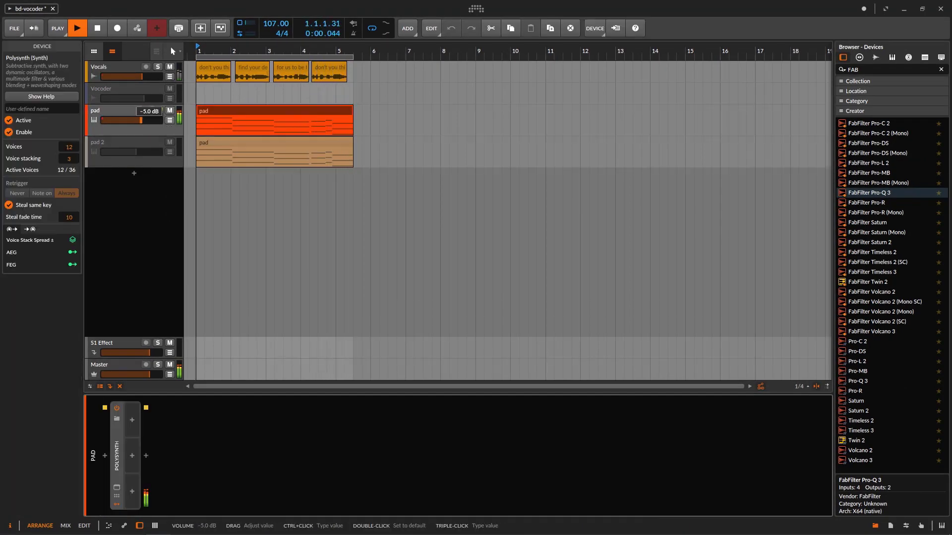
pyautogui.moveTo(142, 120); pyautogui.dragTo(131, 120)
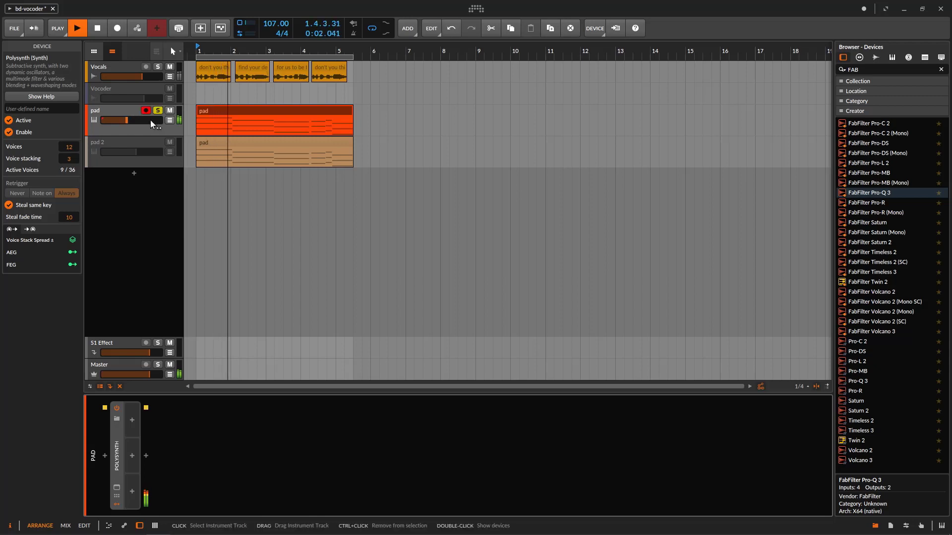
pyautogui.click(127, 63)
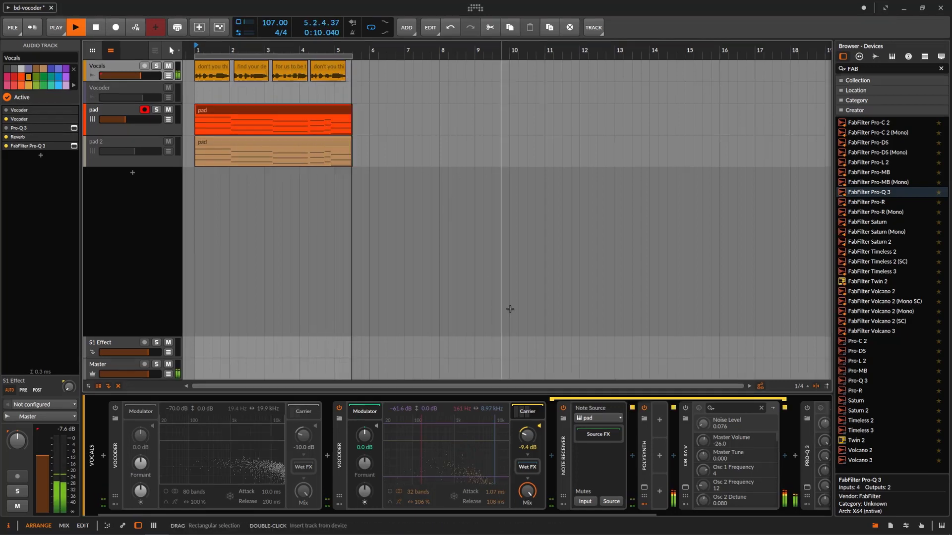
# Step: Stop playback and keep pad as the Note Receiver's note source
pyautogui.press('space')
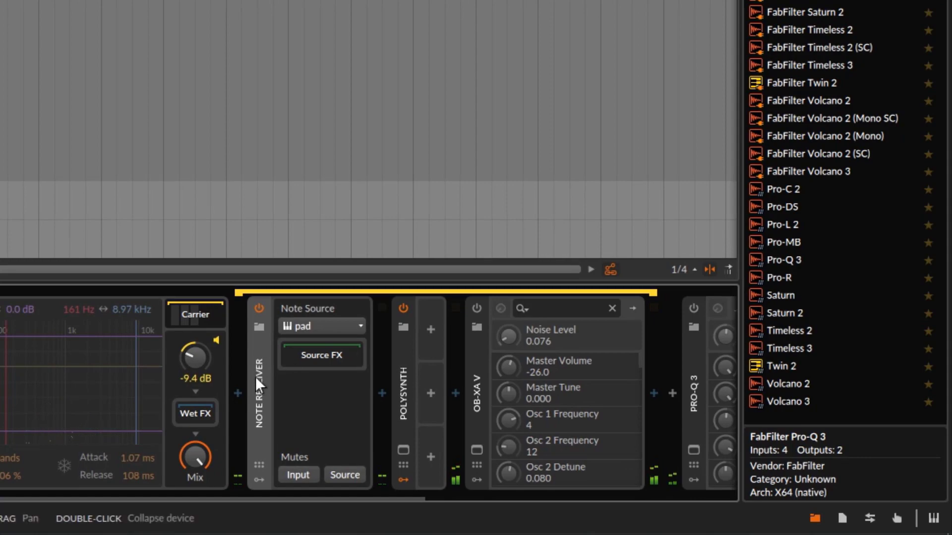
pyautogui.click(350, 325)
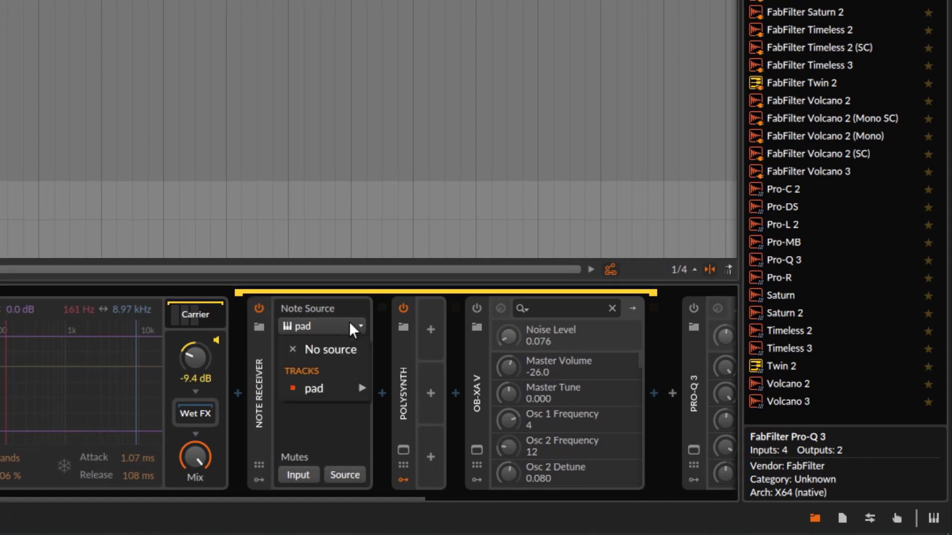
pyautogui.moveTo(343, 385)
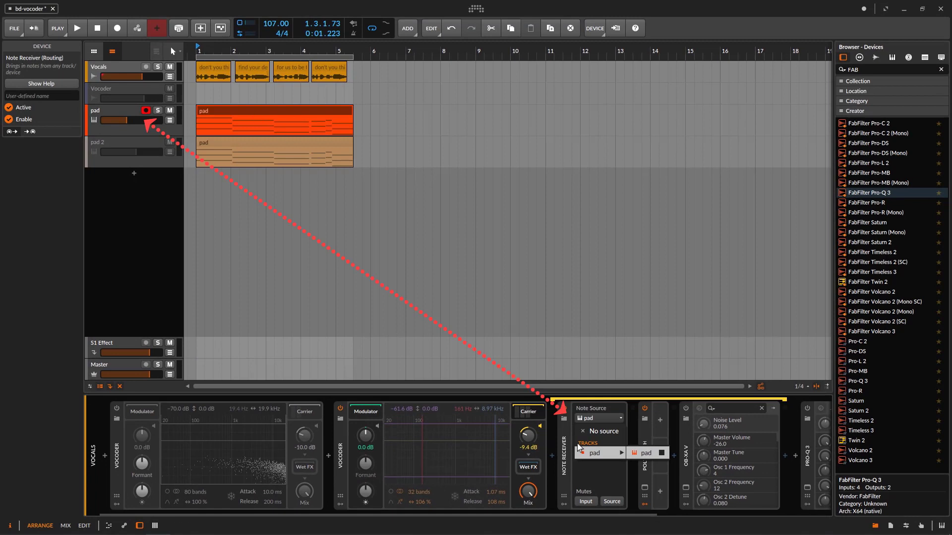
pyautogui.click(569, 444)
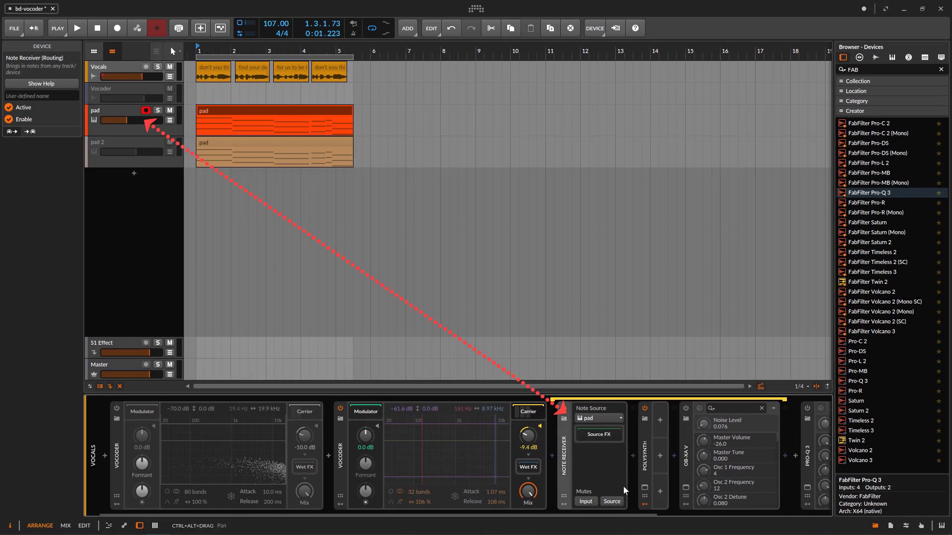
pyautogui.hscroll(4, 584, 516)
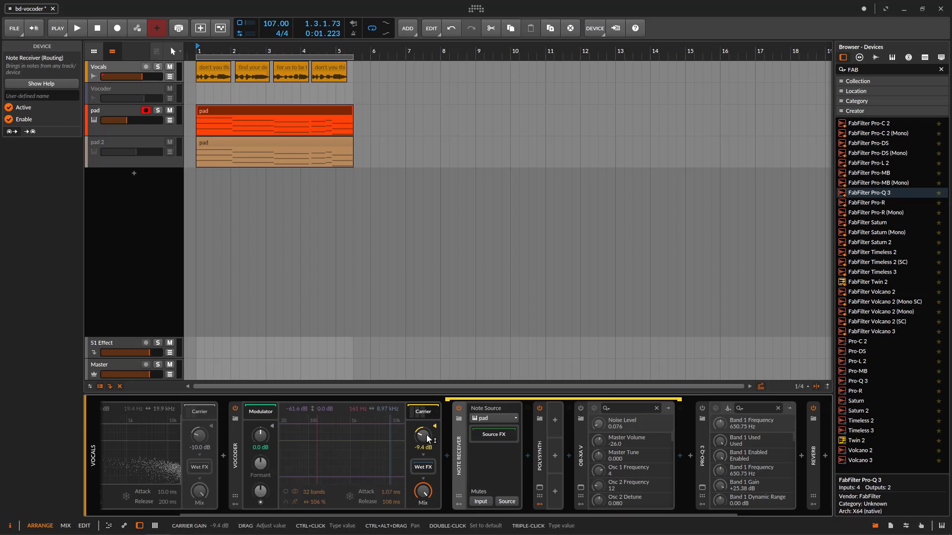
# Step: Reset the carrier gain to 0.0 dB, re-enable OB-Xa V, stop, and collapse the carrier chain
pyautogui.press('space')
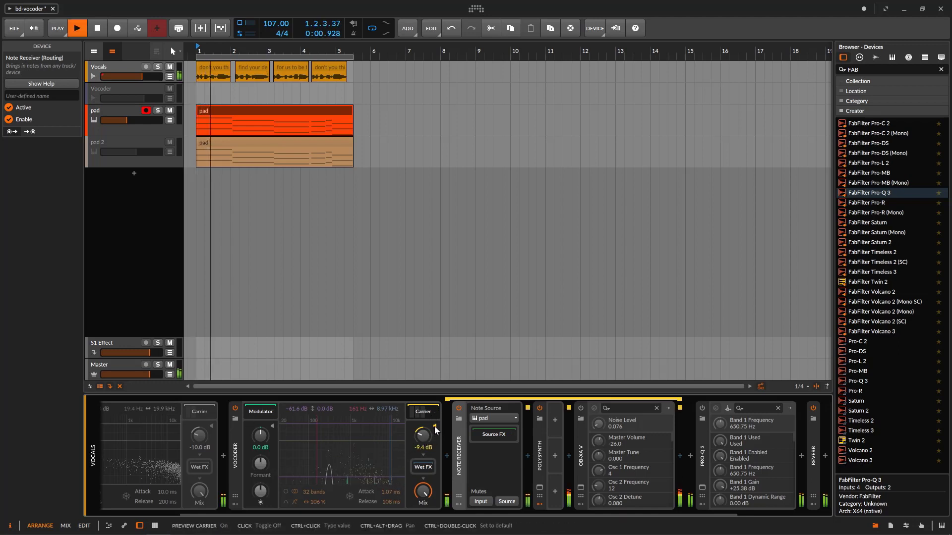
pyautogui.doubleClick(427, 436)
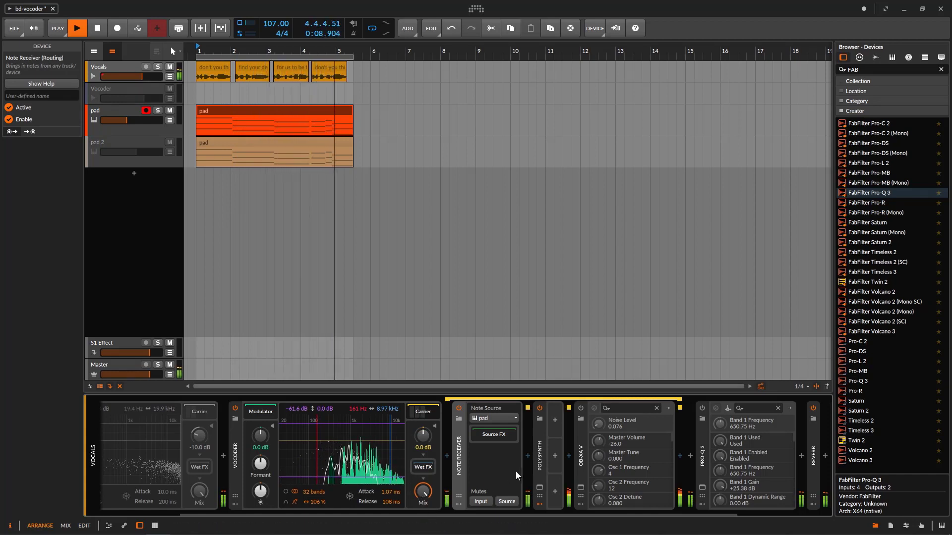
pyautogui.click(579, 411)
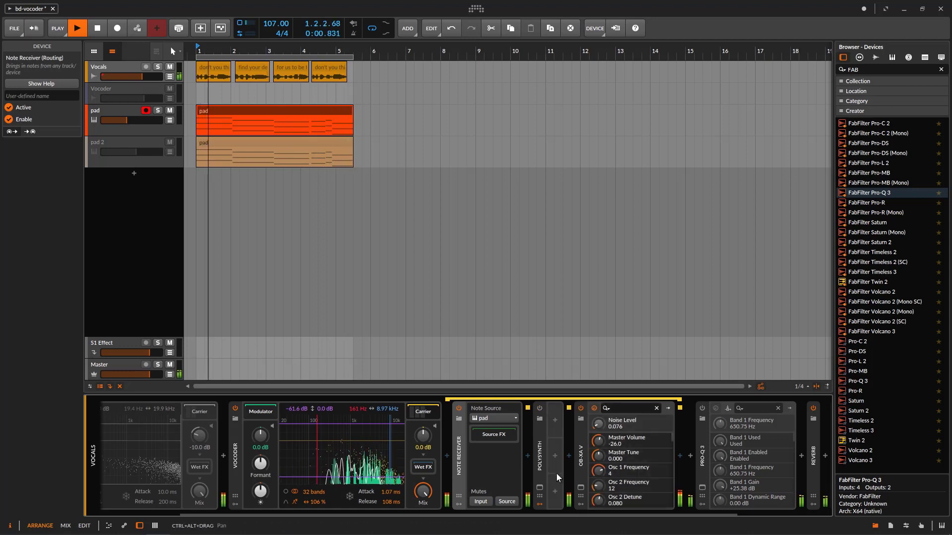
pyautogui.click(96, 30)
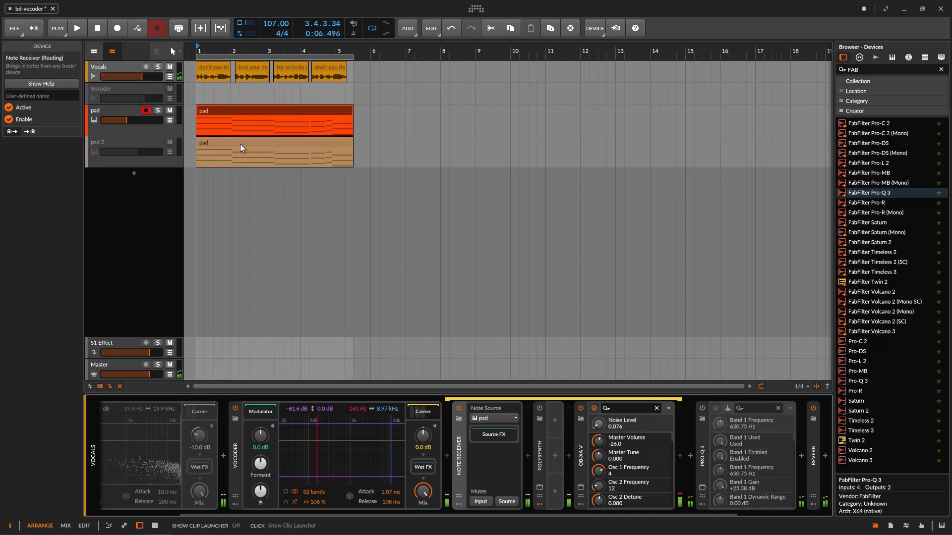
pyautogui.click(429, 413)
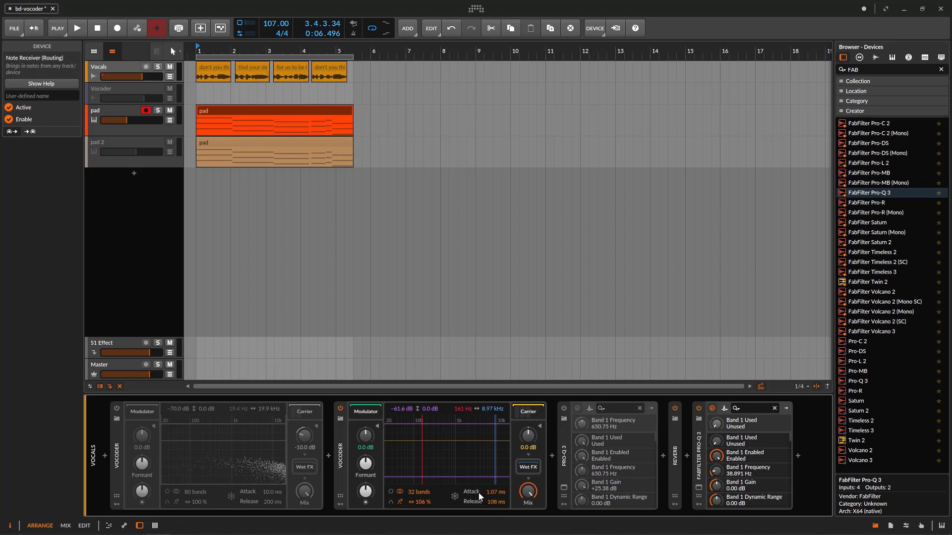
# Step: Switch the first Vocoder on and the second off, and play to hear the first
pyautogui.click(340, 433)
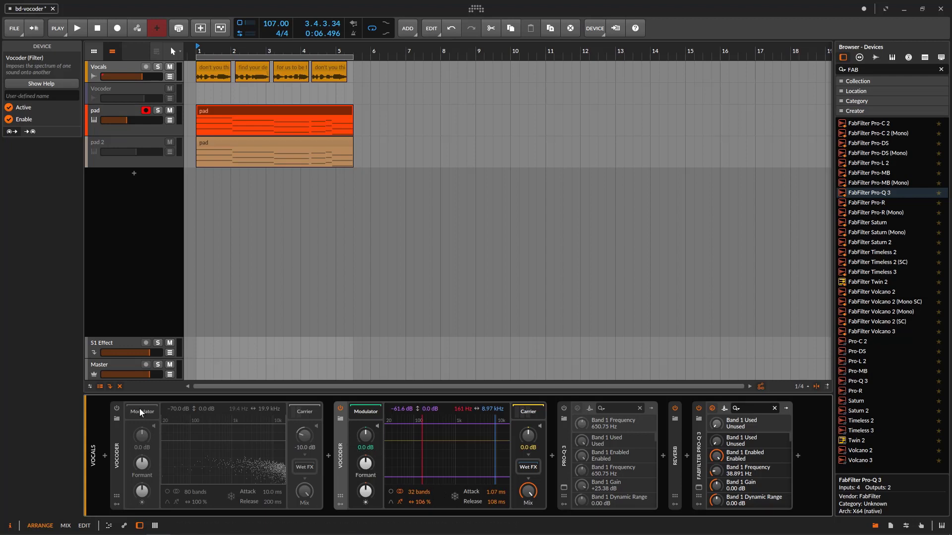
pyautogui.click(117, 408)
pyautogui.click(340, 409)
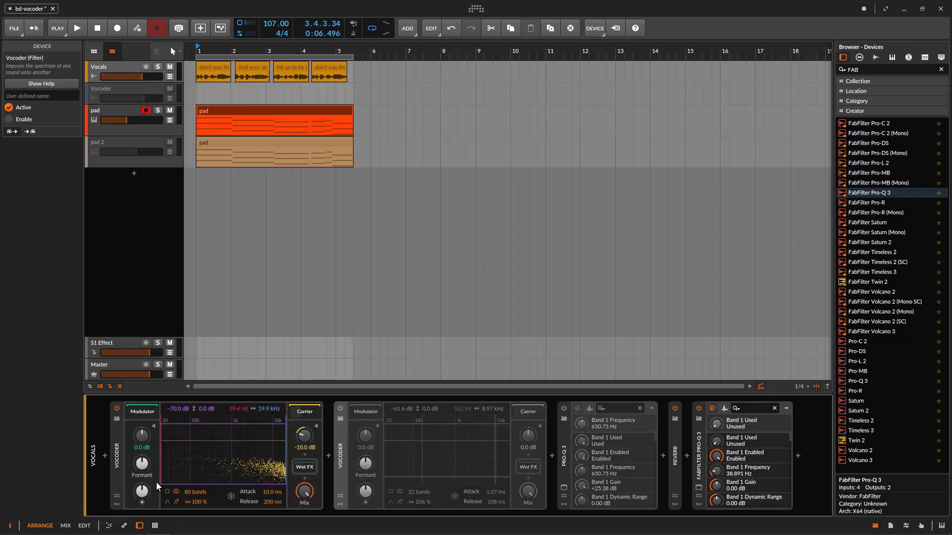
pyautogui.press('space')
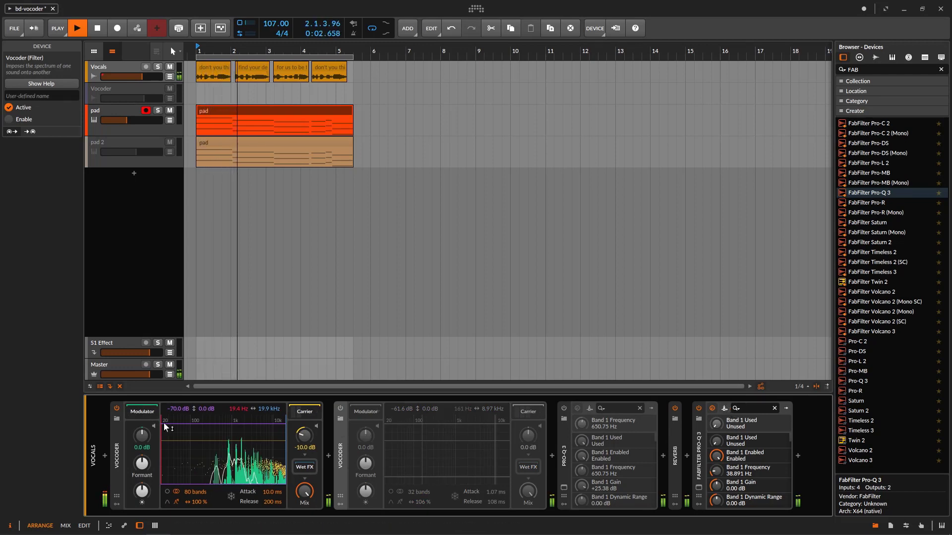
# Step: Switch the first Vocoder off and the second back on, then replay through it
pyautogui.click(117, 408)
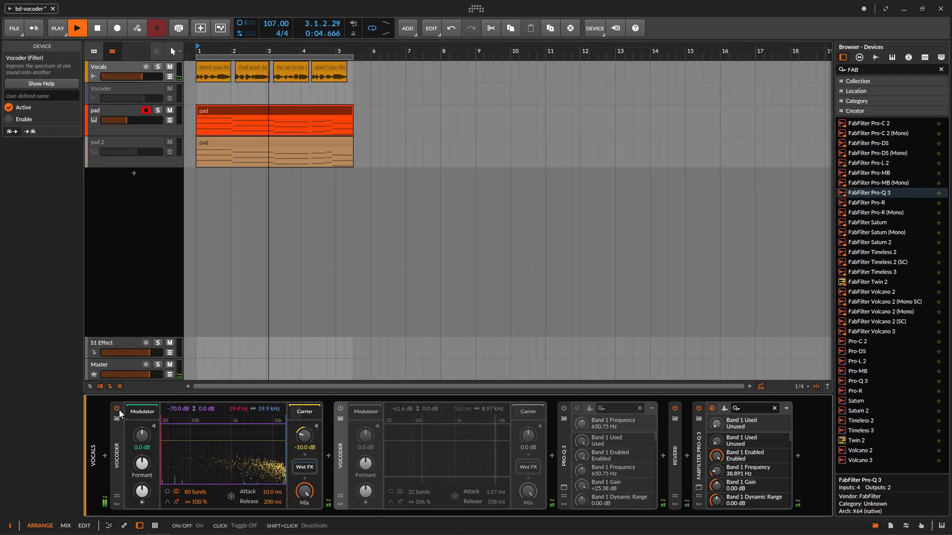
pyautogui.press('space')
pyautogui.click(340, 409)
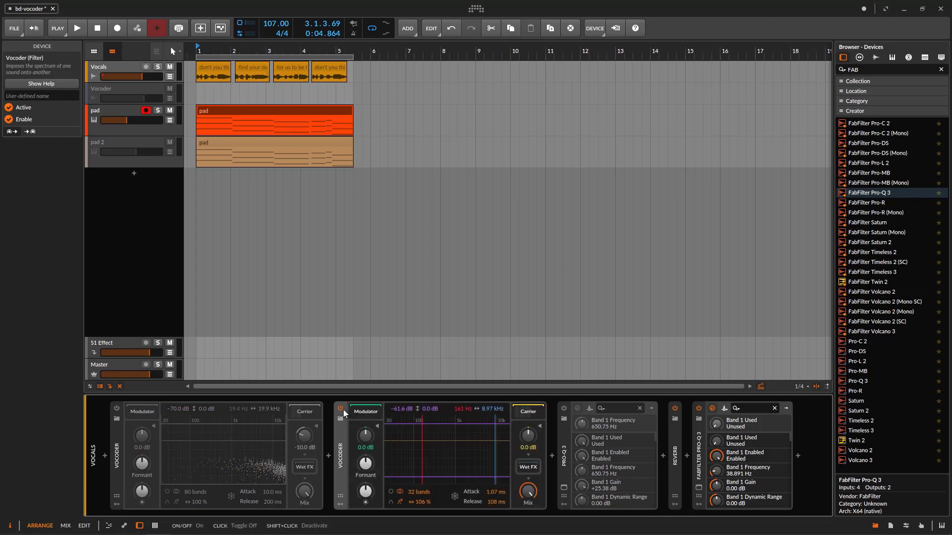
pyautogui.press('space')
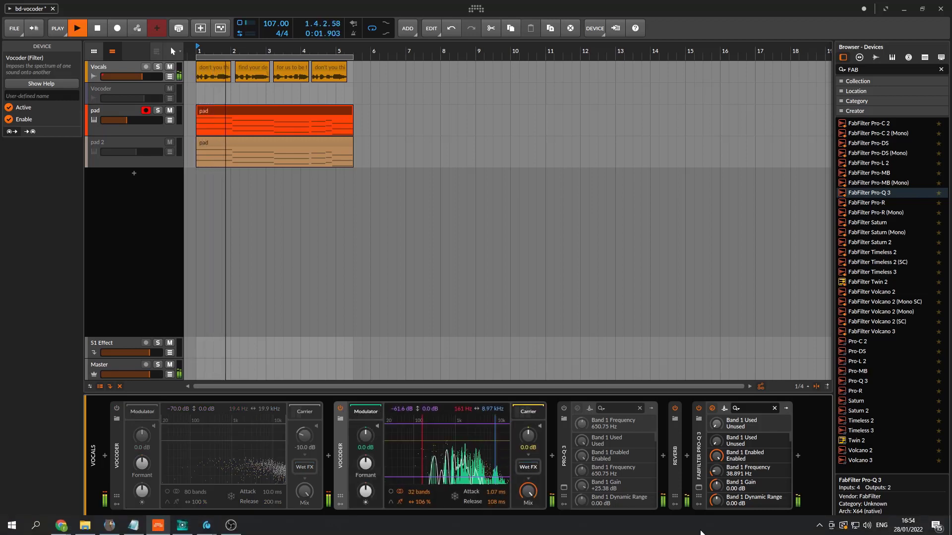
pyautogui.click(677, 431)
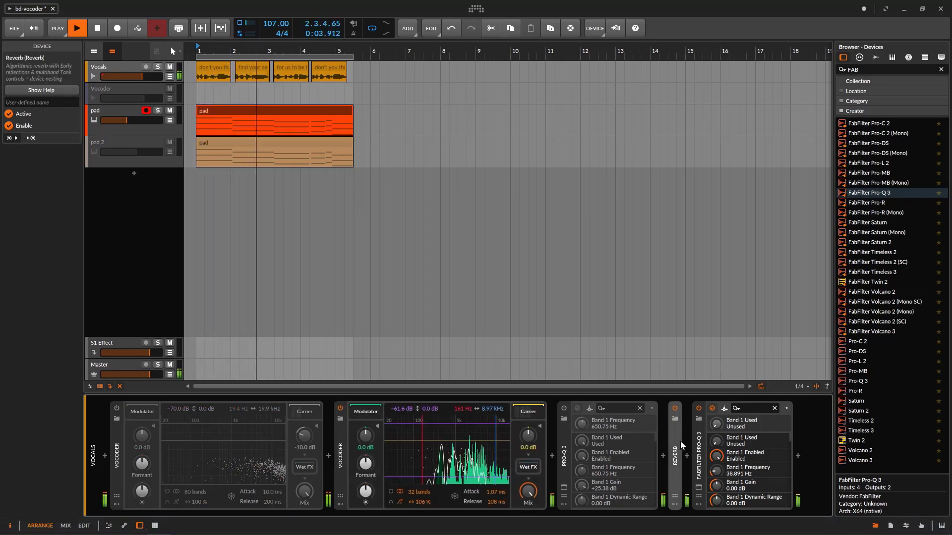
# Step: Search 'VALHA' and replace the Vocals Reverb with ValhallaVintageVerb
pyautogui.doubleClick(884, 70)
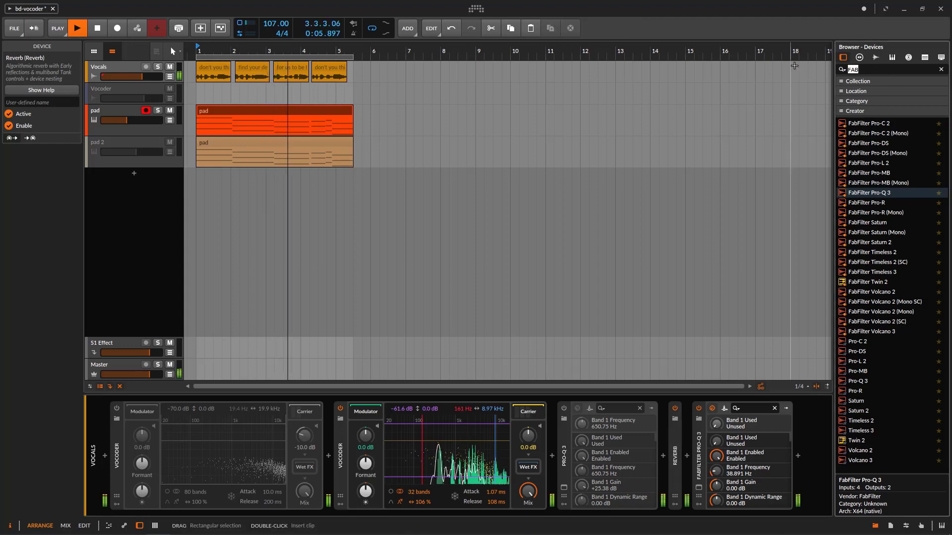
pyautogui.write('VALHA')
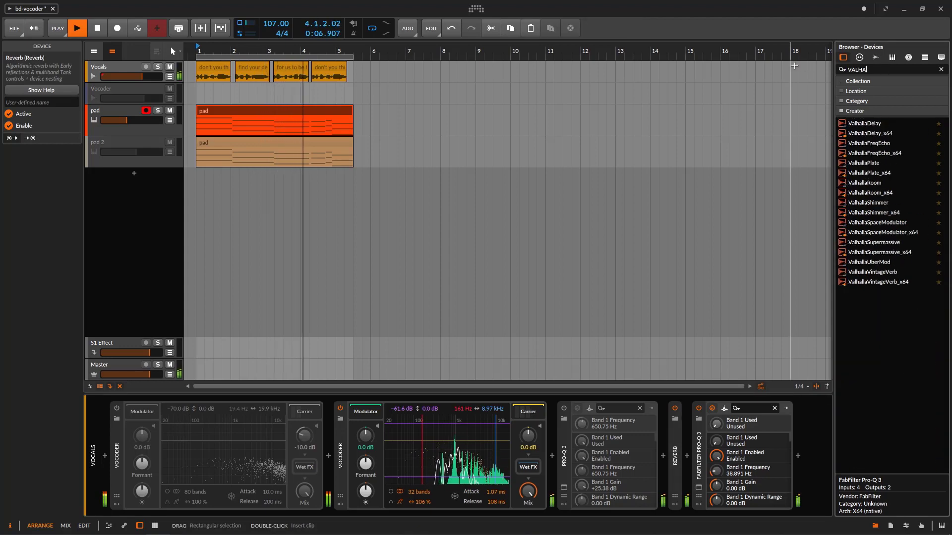
pyautogui.click(905, 283)
pyautogui.moveTo(905, 283); pyautogui.dragTo(677, 430)
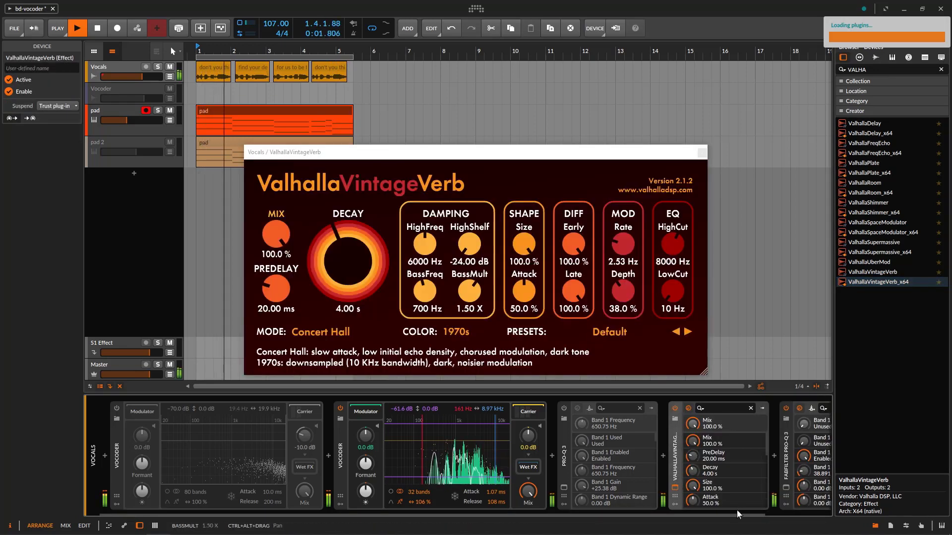
pyautogui.hscroll(3, 736, 510)
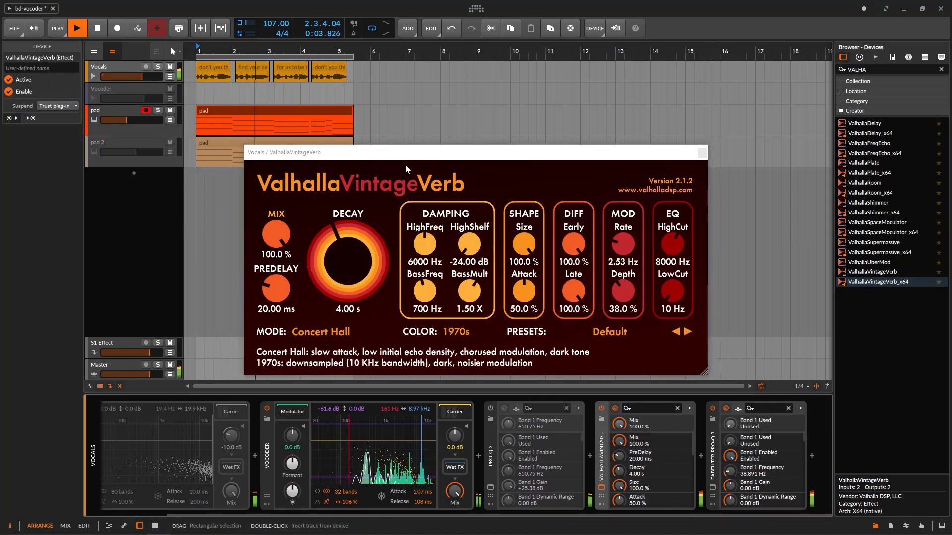
pyautogui.moveTo(405, 154); pyautogui.dragTo(542, 103)
# Step: Set VintageVerb decay to 2.46 s and mix near 33%, switch off OB-Xa V, then show pad 2
pyautogui.moveTo(412, 184); pyautogui.dragTo(412, 266)
pyautogui.moveTo(510, 191); pyautogui.dragTo(495, 193)
pyautogui.moveTo(420, 184); pyautogui.dragTo(420, 191)
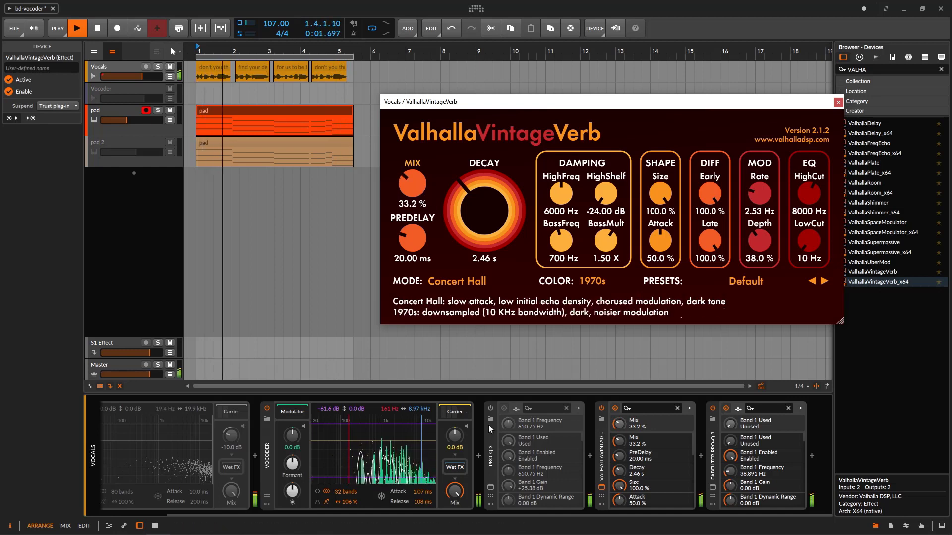
pyautogui.click(454, 411)
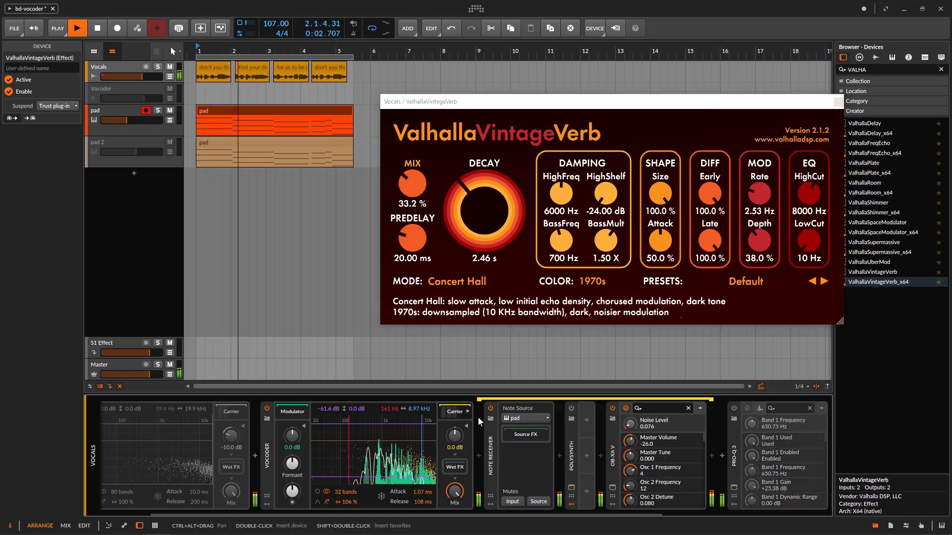
pyautogui.click(613, 408)
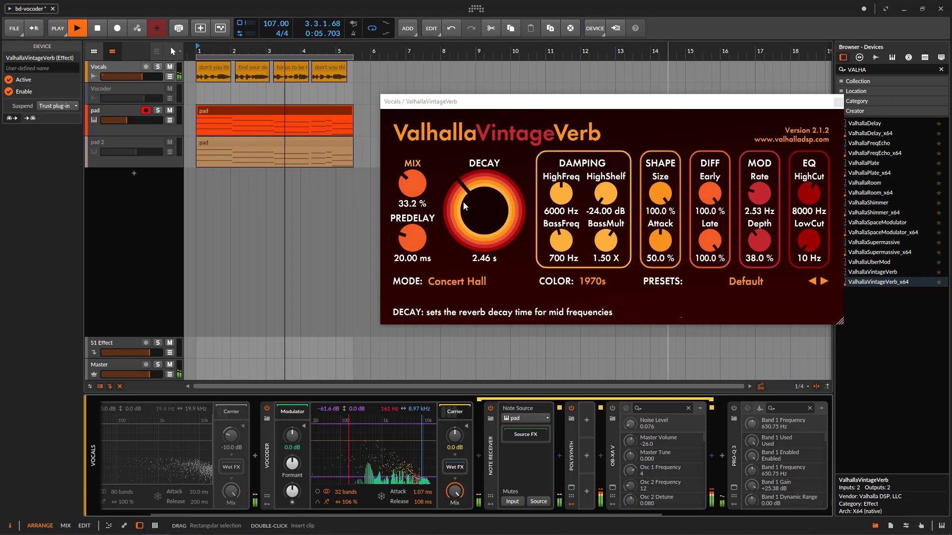
pyautogui.moveTo(409, 187)
pyautogui.mouseDown()
pyautogui.moveTo(407, 177)
pyautogui.moveTo(406, 201)
pyautogui.mouseUp()
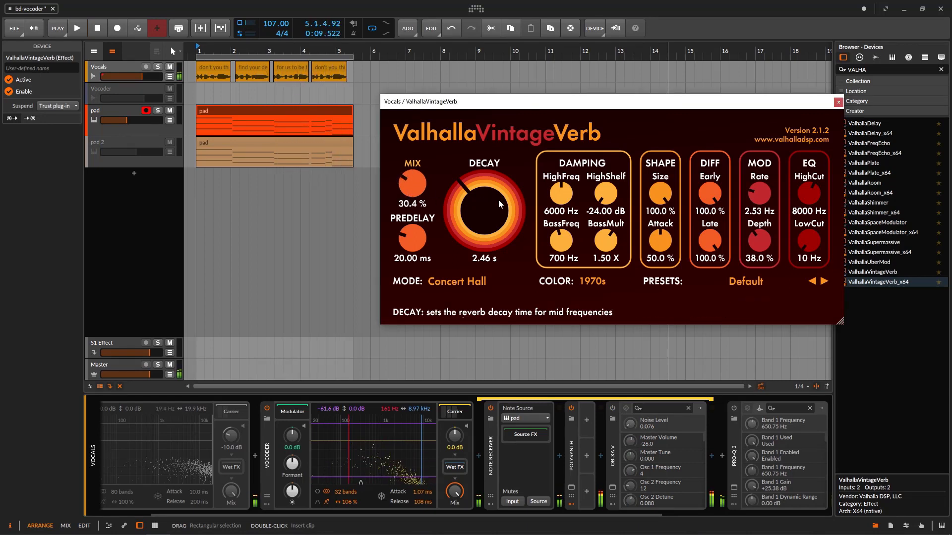
pyautogui.click(838, 101)
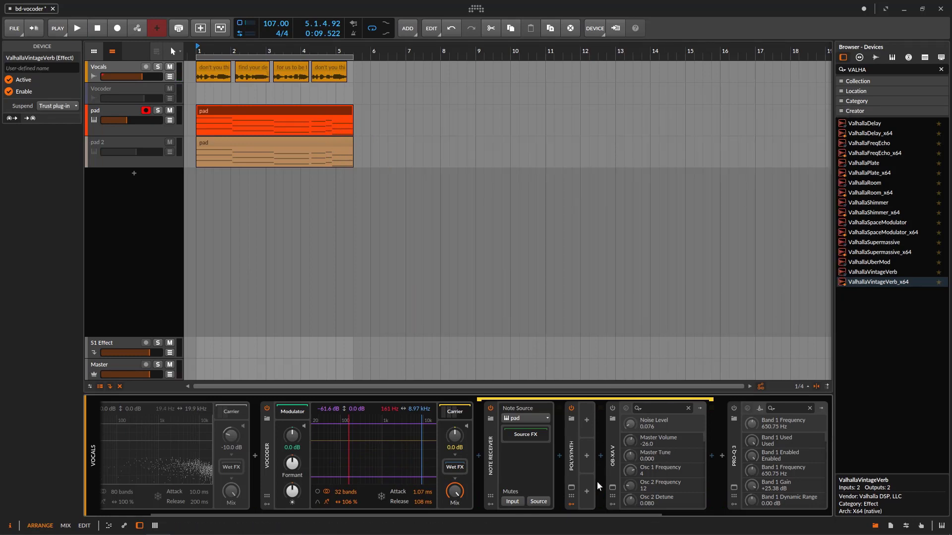
pyautogui.click(159, 158)
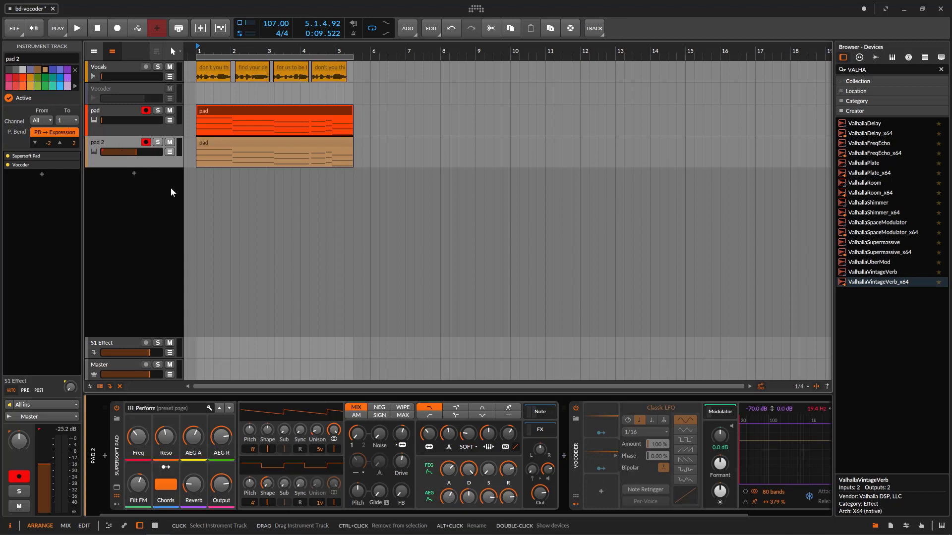
# Step: Play pad 2 with its Vocoder off, solo and unsolo it, and lower its volume
pyautogui.click(576, 409)
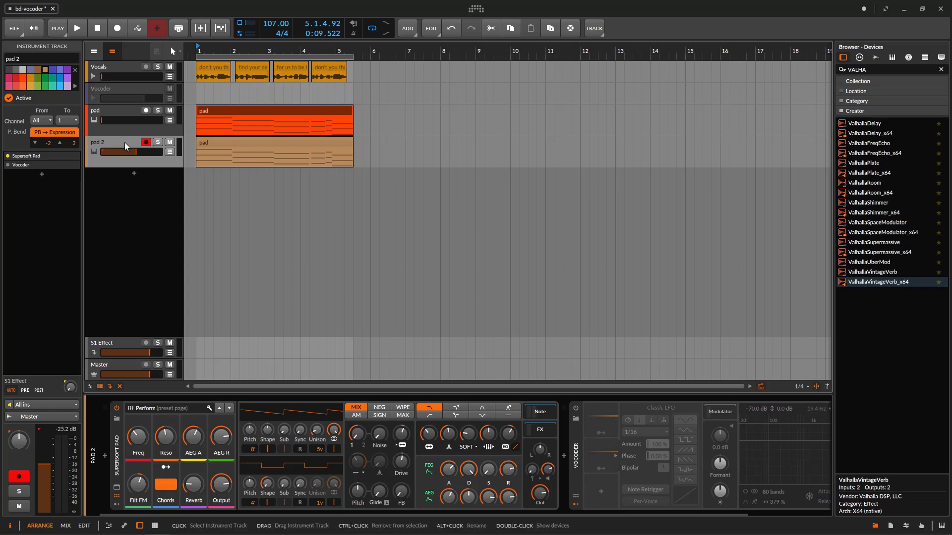
pyautogui.press('space')
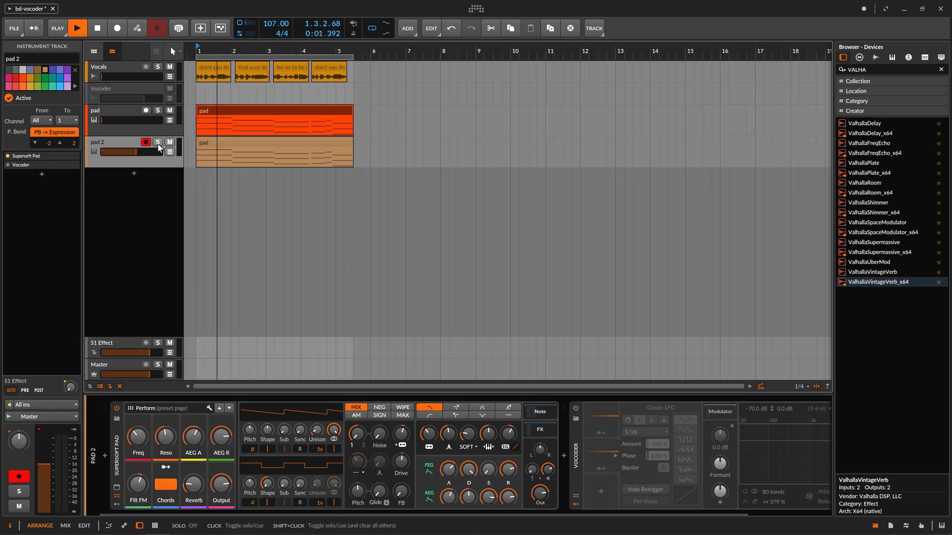
pyautogui.click(157, 142)
pyautogui.click(158, 143)
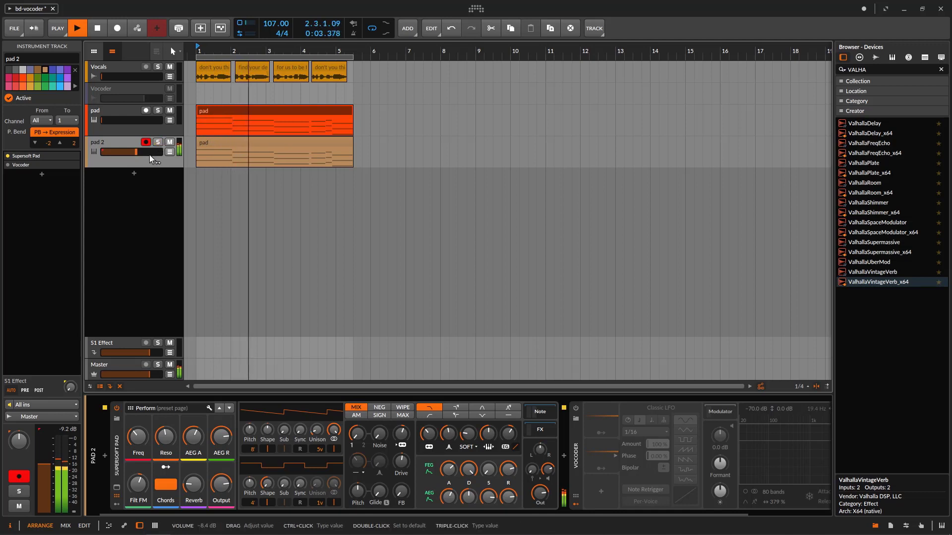
pyautogui.moveTo(136, 152); pyautogui.dragTo(133, 151)
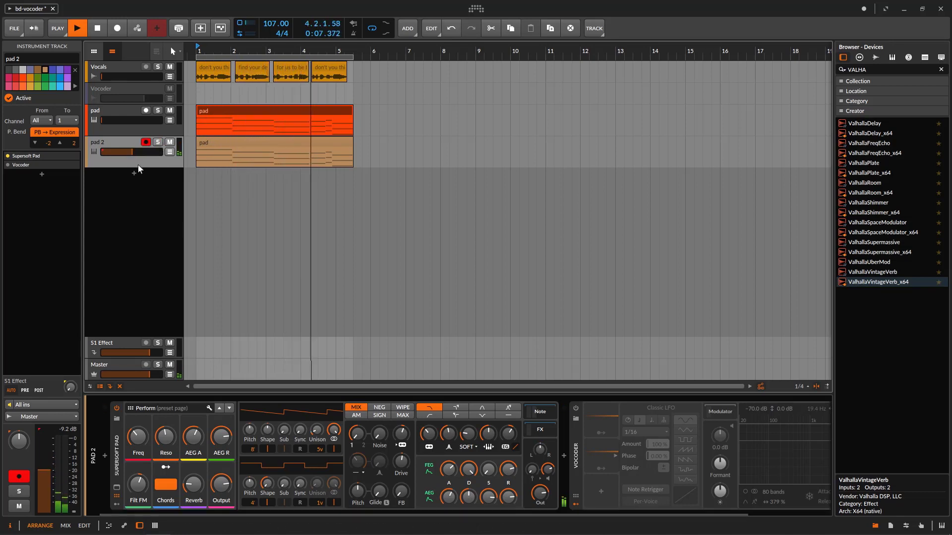
pyautogui.moveTo(133, 150); pyautogui.dragTo(136, 151)
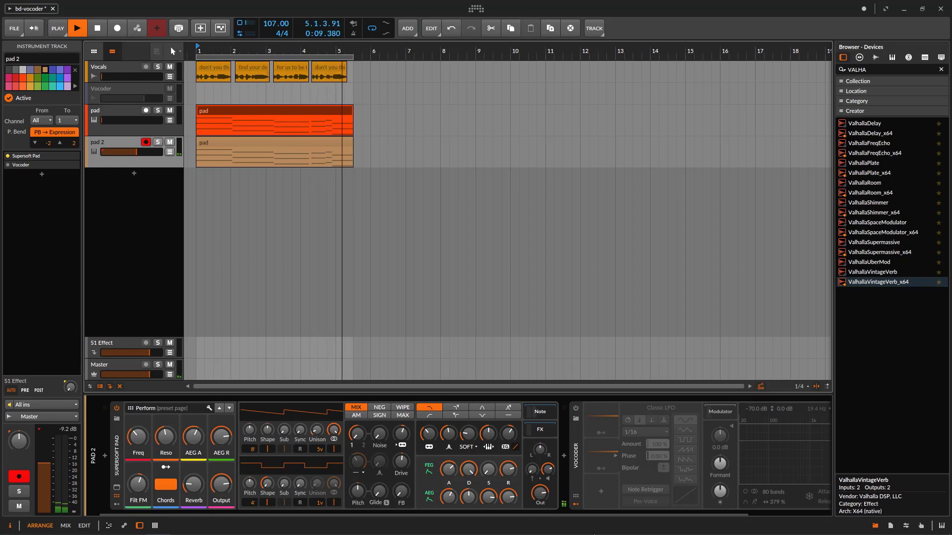
# Step: Stop playback and switch pad 2's Vocoder back on
pyautogui.moveTo(599, 513); pyautogui.dragTo(751, 515)
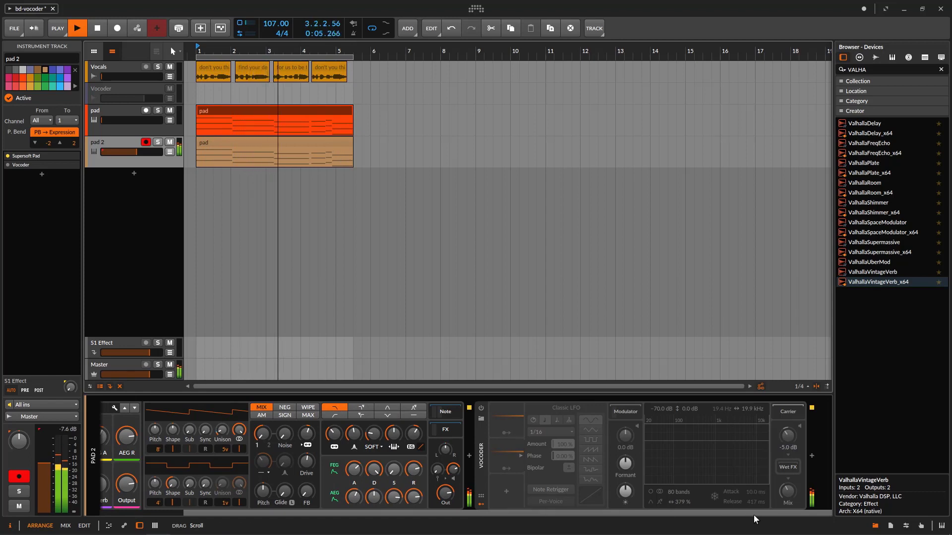
pyautogui.moveTo(753, 516); pyautogui.dragTo(716, 516)
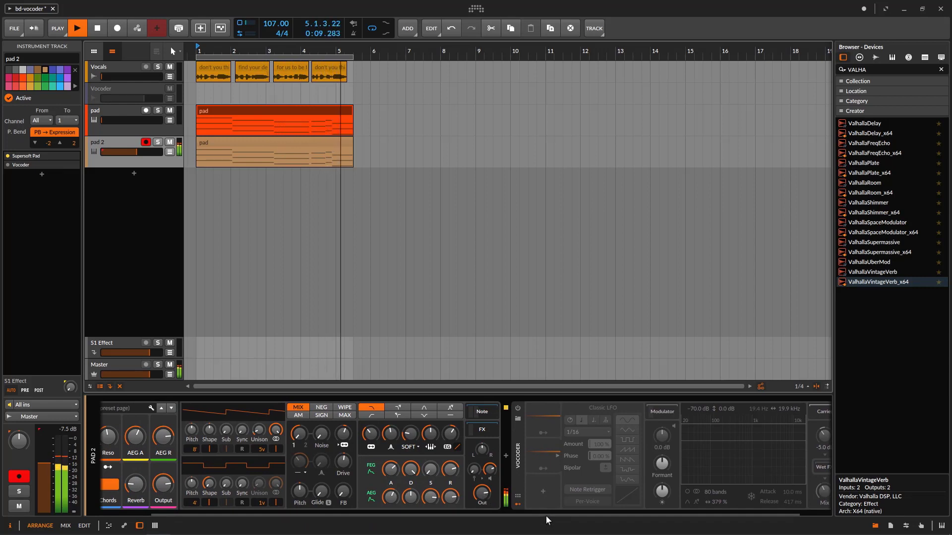
pyautogui.press('space')
pyautogui.click(518, 408)
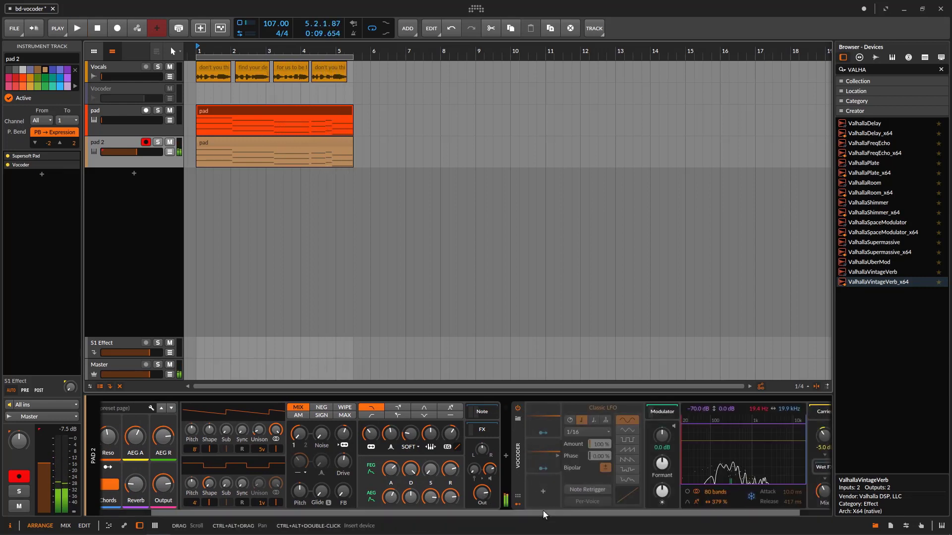
pyautogui.moveTo(543, 515); pyautogui.dragTo(369, 512)
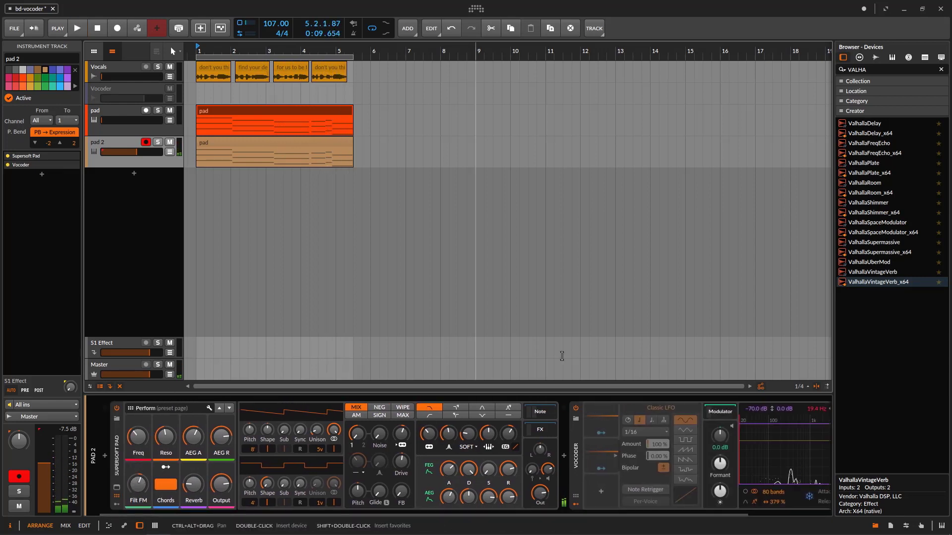
pyautogui.moveTo(581, 513); pyautogui.dragTo(721, 513)
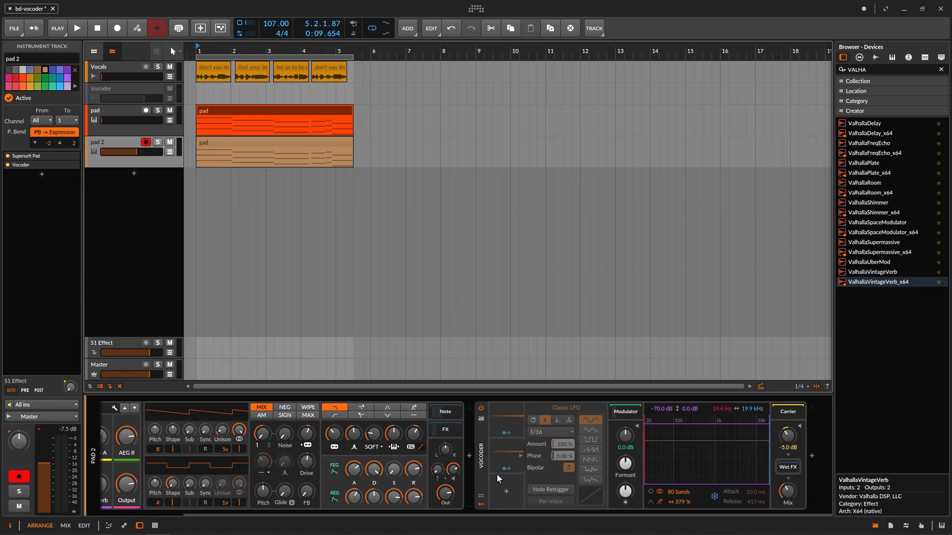
# Step: Replace the pad 2 Vocoder's Classic LFO with a Beat LFO and start playback
pyautogui.click(507, 422)
pyautogui.click(519, 451)
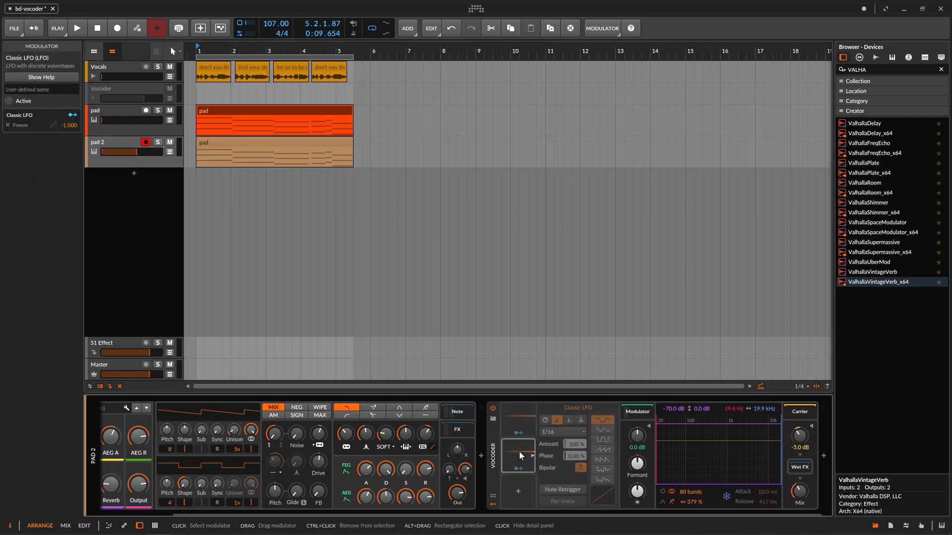
pyautogui.click(519, 427)
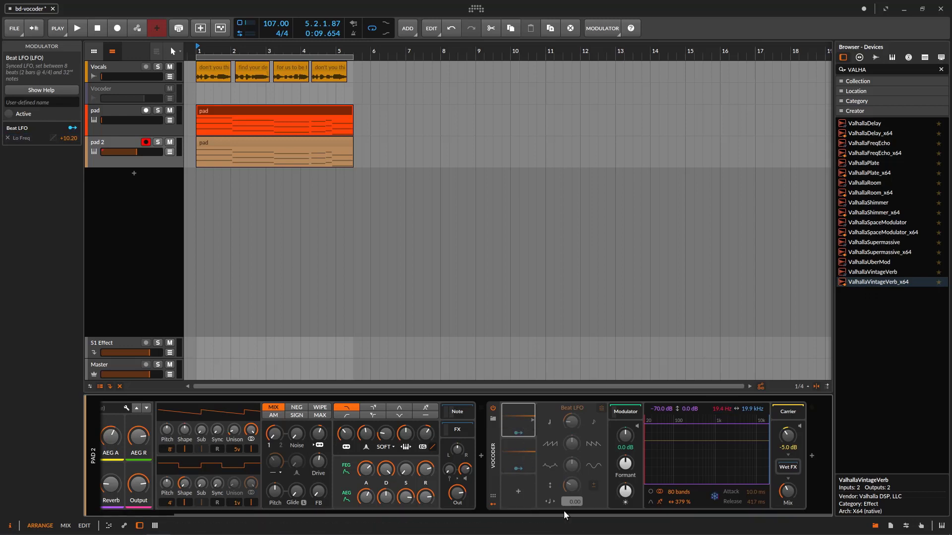
pyautogui.press('space')
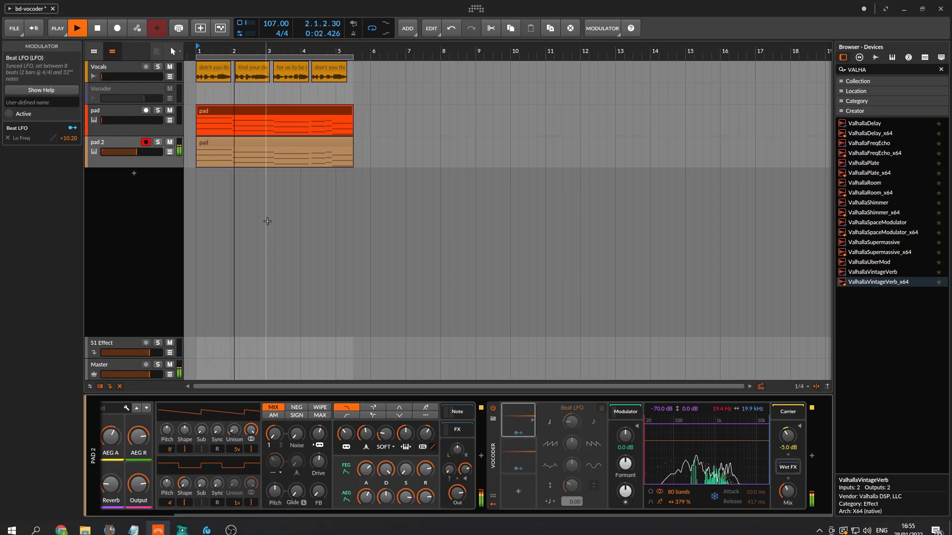
# Step: Compare the Vocoder off and on, preview its modulator signal, then show the modulator chain
pyautogui.click(492, 409)
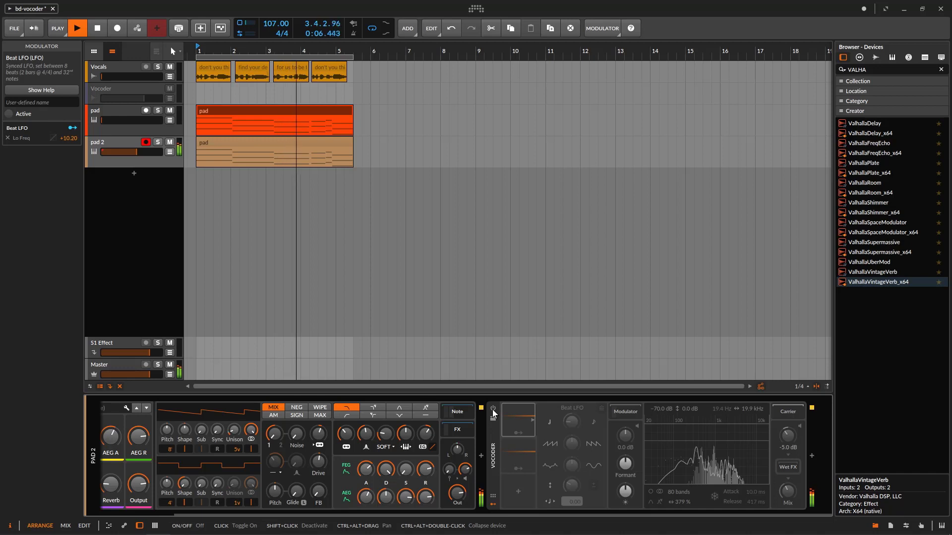
pyautogui.click(494, 413)
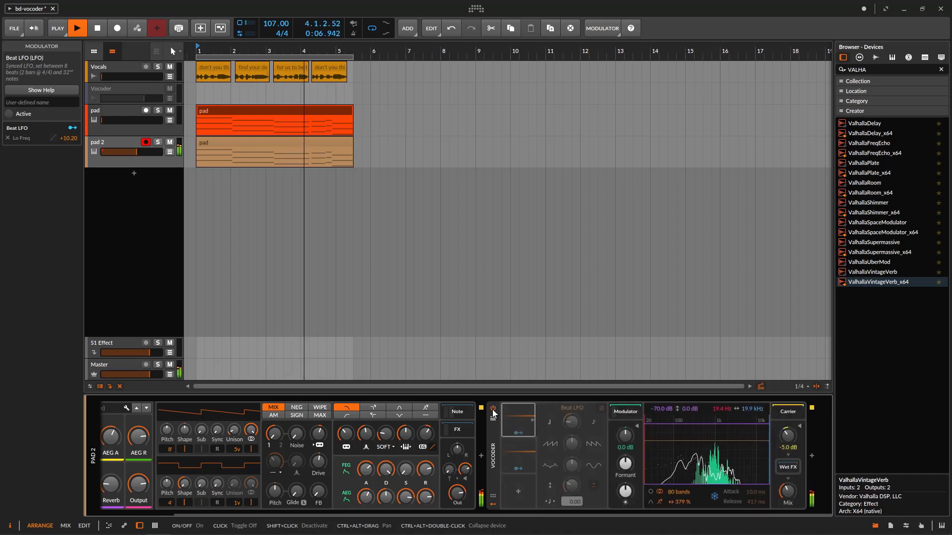
pyautogui.click(637, 426)
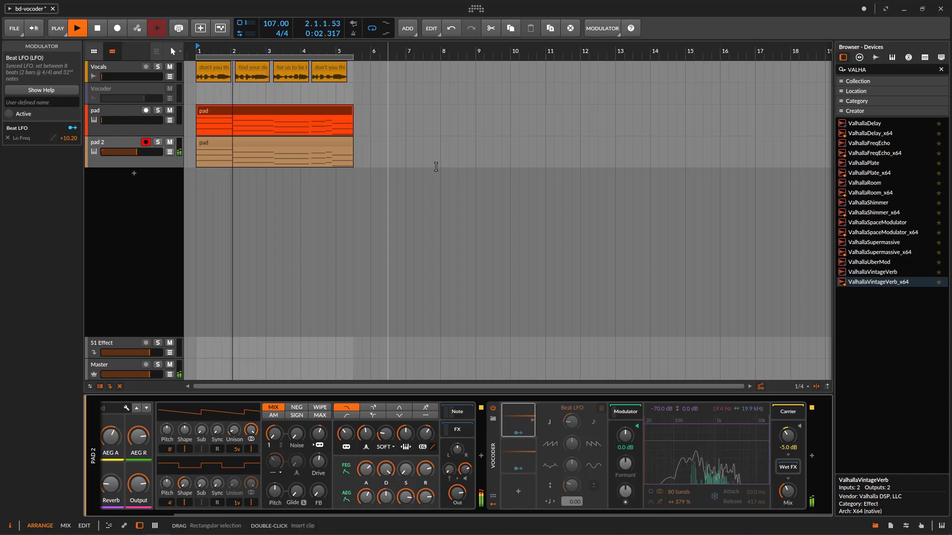
pyautogui.click(636, 426)
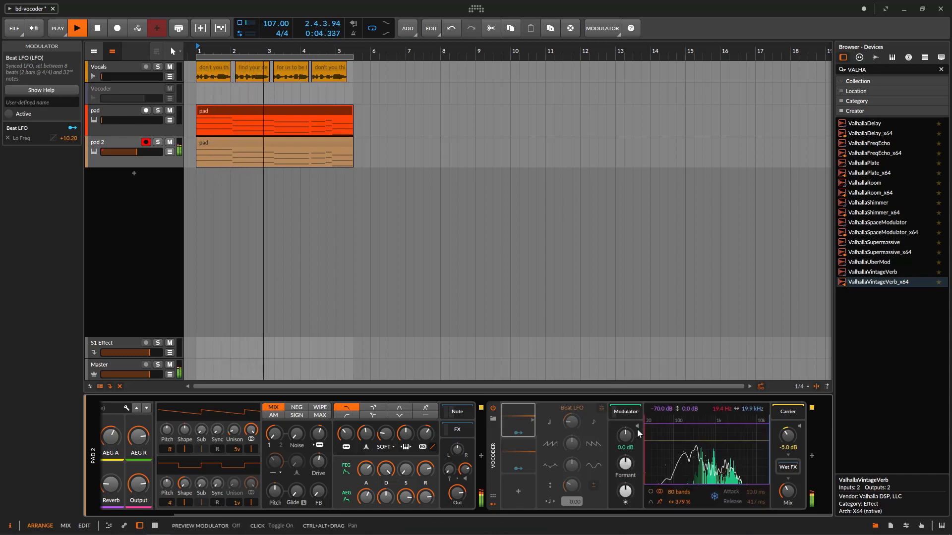
pyautogui.click(627, 412)
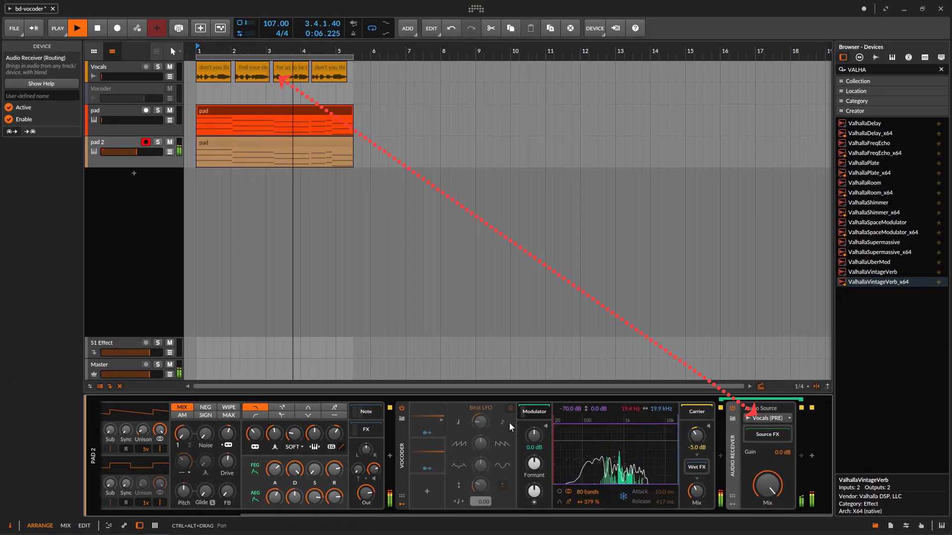
# Step: Switch off the snowflake Freeze toggle on pad 2's Vocoder
pyautogui.click(623, 493)
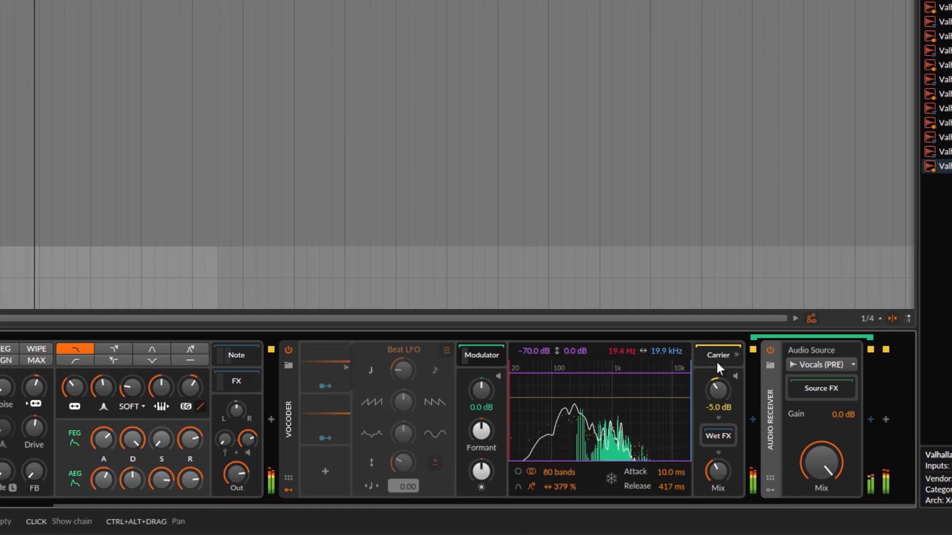
# Step: Drop the vocoder carrier level to -8.2 dB, freeze the spectrum, and raise the wet mix to 82%
pyautogui.moveTo(716, 360); pyautogui.dragTo(840, 397)
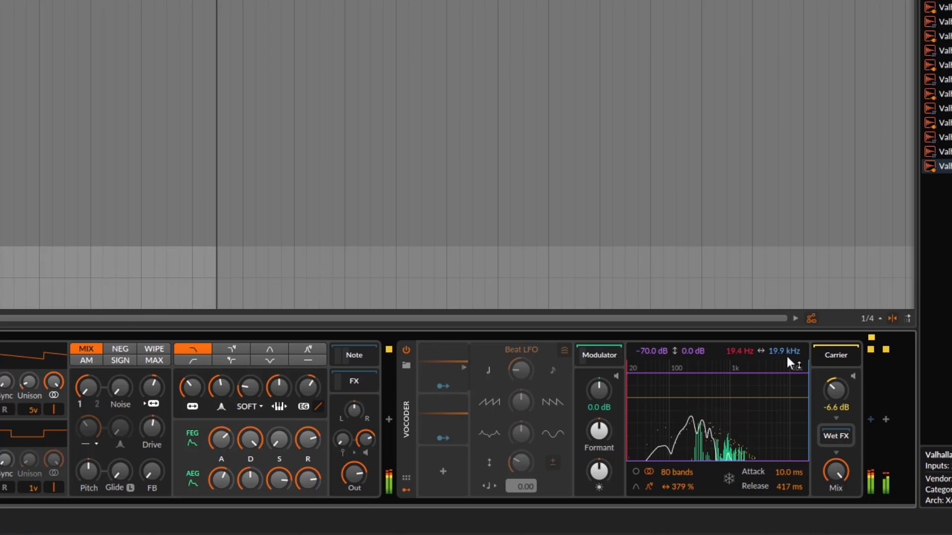
pyautogui.moveTo(840, 467); pyautogui.dragTo(841, 511)
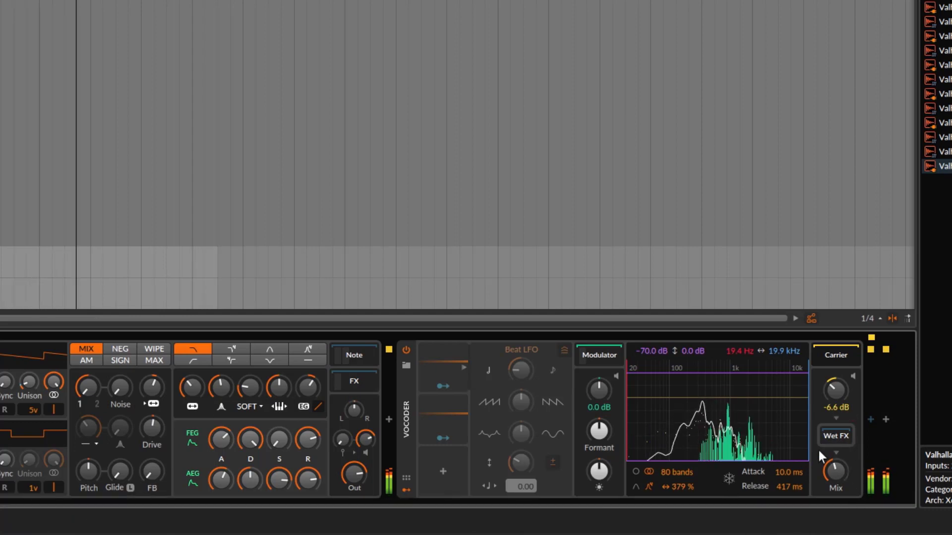
pyautogui.moveTo(835, 390); pyautogui.dragTo(835, 399)
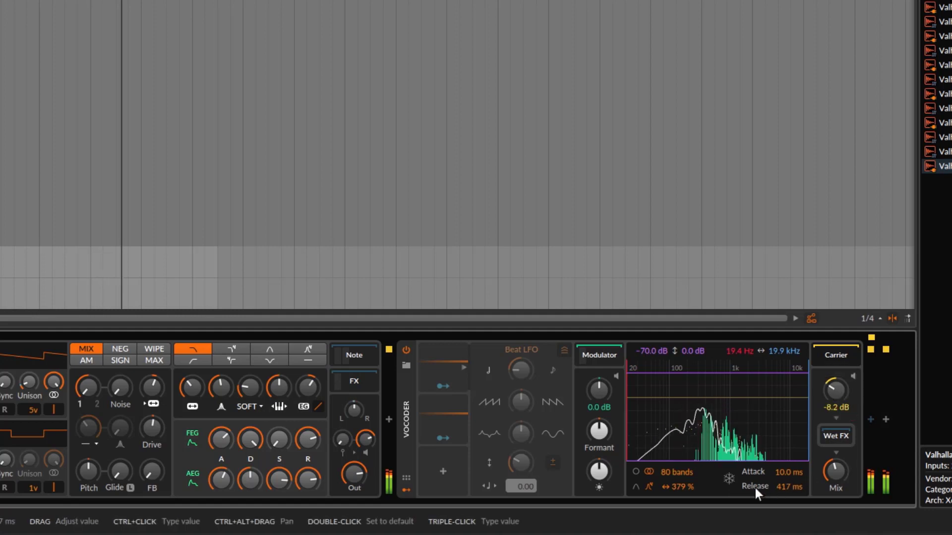
pyautogui.click(729, 478)
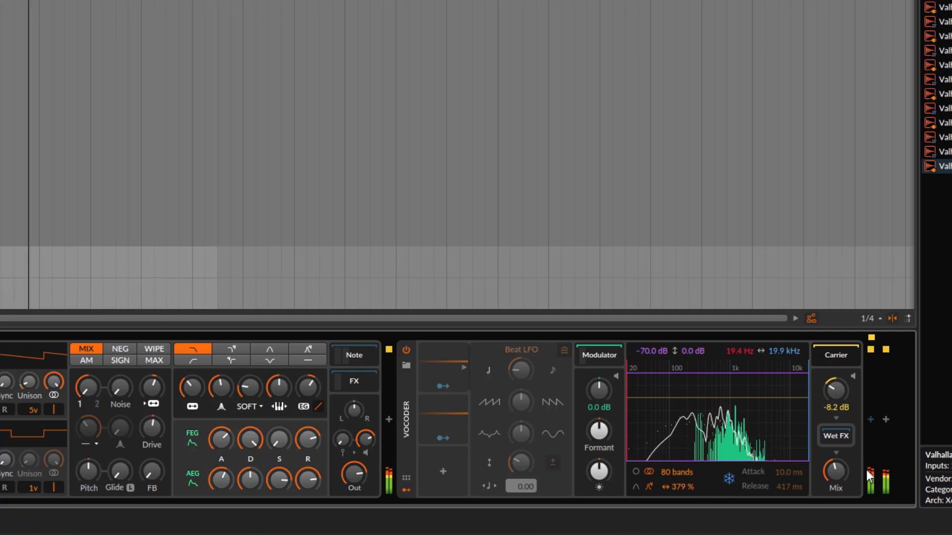
pyautogui.moveTo(835, 471); pyautogui.dragTo(835, 471)
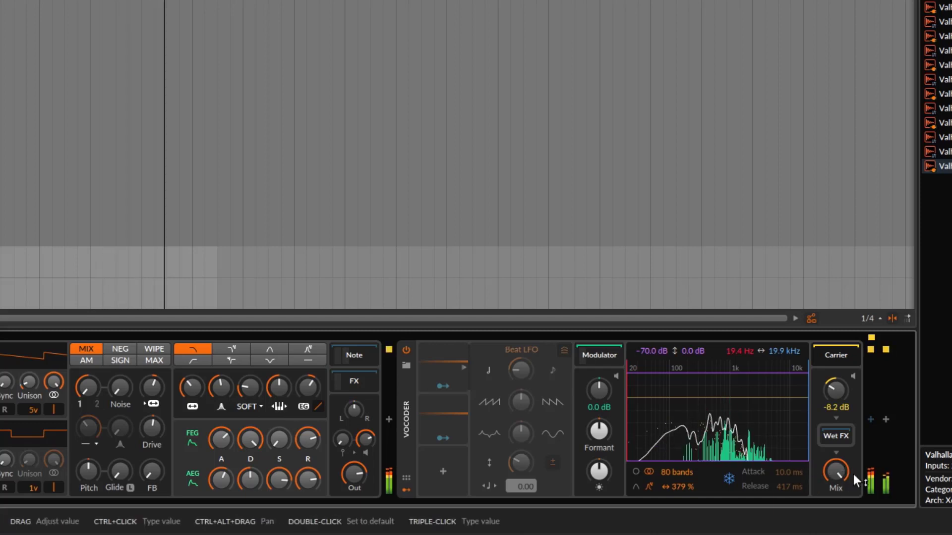
pyautogui.moveTo(831, 475); pyautogui.dragTo(831, 475)
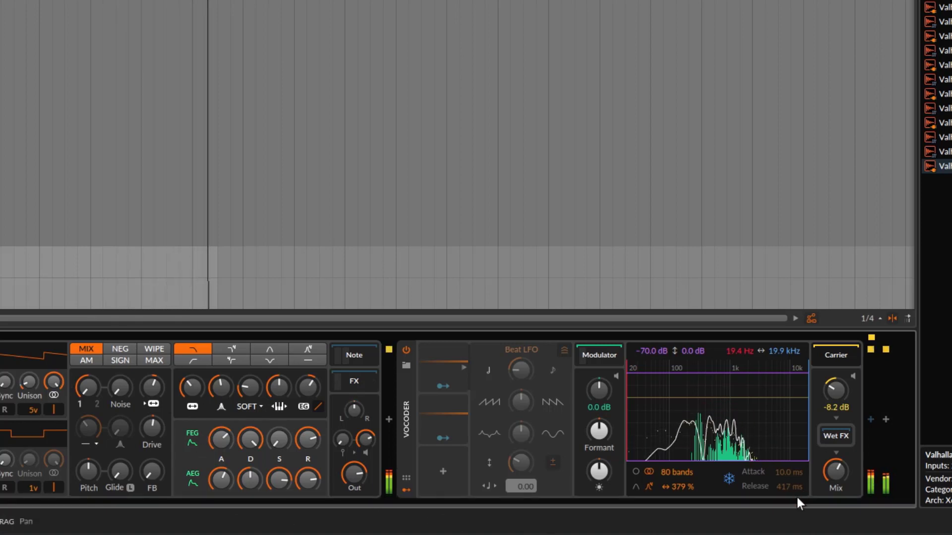
pyautogui.click(833, 480)
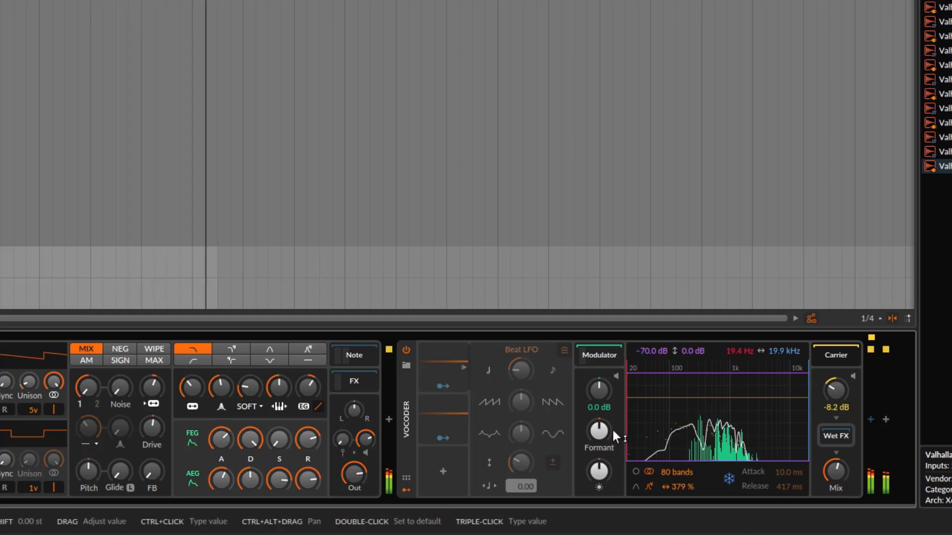
# Step: Sweep the formant shift and settle it near -2.52 semitones, briefly previewing the modulator
pyautogui.moveTo(599, 430)
pyautogui.mouseDown()
pyautogui.moveTo(599, 449)
pyautogui.moveTo(599, 411)
pyautogui.moveTo(599, 454)
pyautogui.moveTo(591, 435)
pyautogui.mouseUp()
pyautogui.click(617, 376)
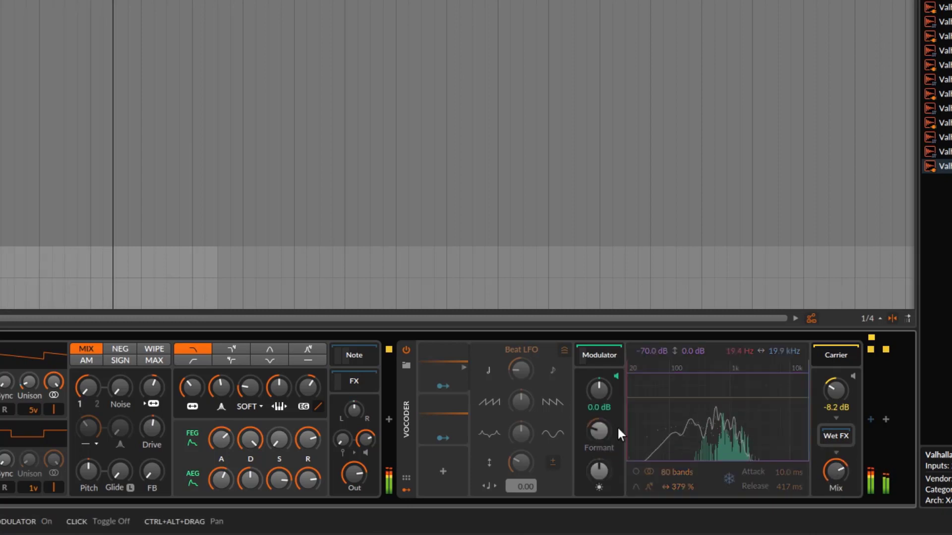
pyautogui.click(617, 376)
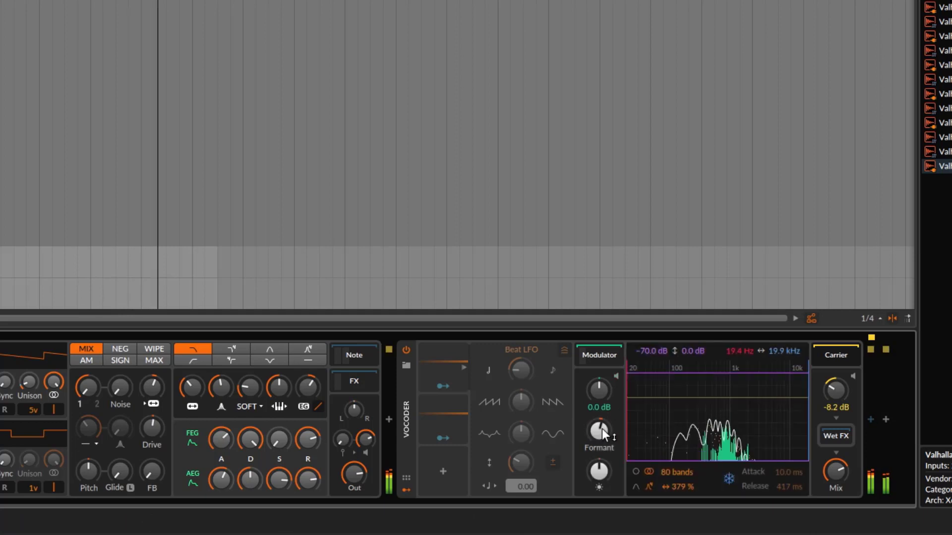
pyautogui.moveTo(601, 429); pyautogui.dragTo(601, 407)
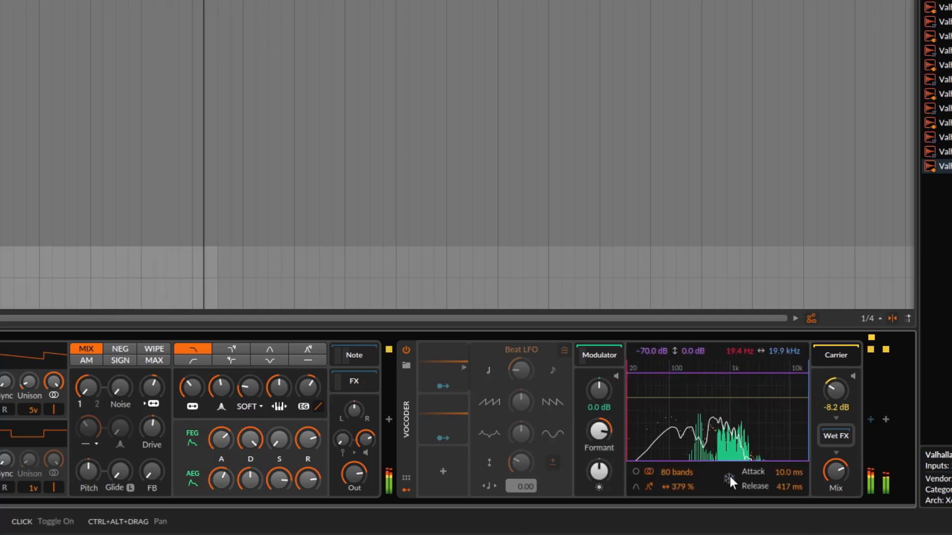
pyautogui.moveTo(599, 430)
pyautogui.mouseDown()
pyautogui.moveTo(598, 463)
pyautogui.moveTo(598, 410)
pyautogui.moveTo(598, 440)
pyautogui.mouseUp()
# Step: Activate the vocoder's Beat LFO and reshape its waveform
pyautogui.rightClick(444, 361)
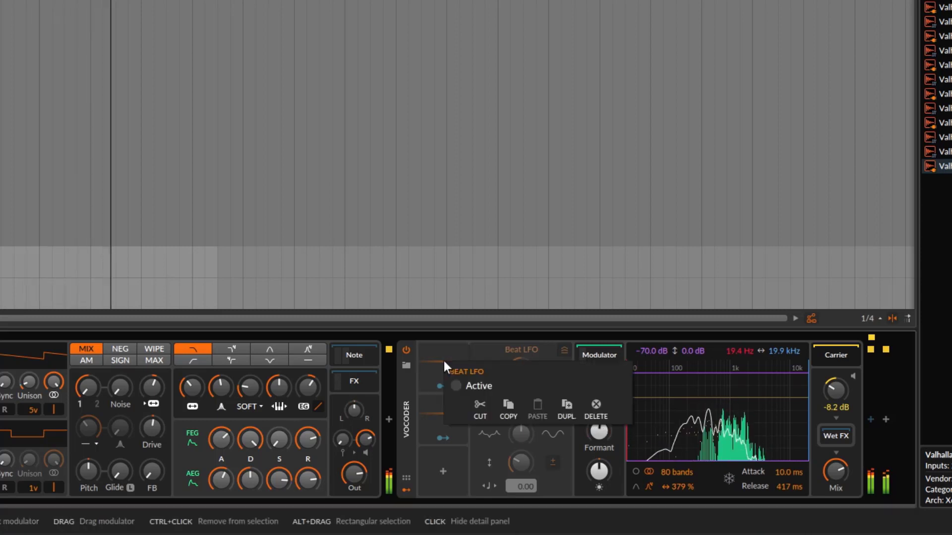
pyautogui.click(462, 386)
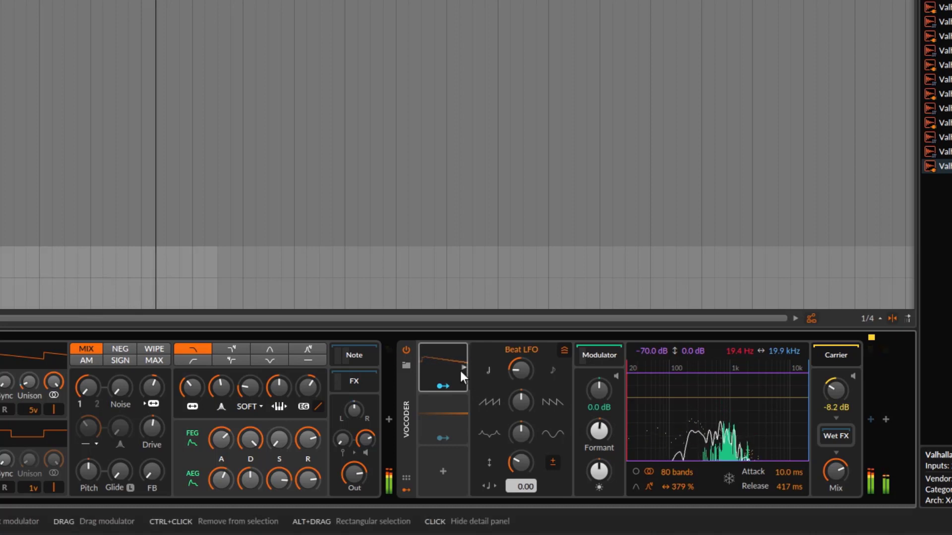
pyautogui.moveTo(519, 462); pyautogui.dragTo(519, 461)
pyautogui.moveTo(519, 369); pyautogui.dragTo(520, 362)
# Step: Route the Beat LFO to the formant shift, then set the mix to 56% and the formant to +1.80 st
pyautogui.click(435, 386)
pyautogui.moveTo(593, 440); pyautogui.dragTo(592, 451)
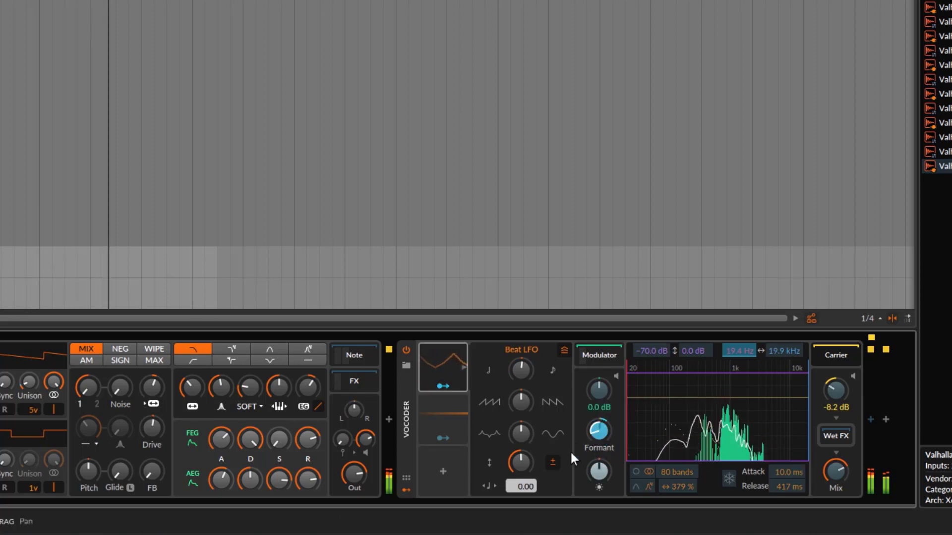
pyautogui.moveTo(519, 462); pyautogui.dragTo(519, 459)
pyautogui.click(438, 385)
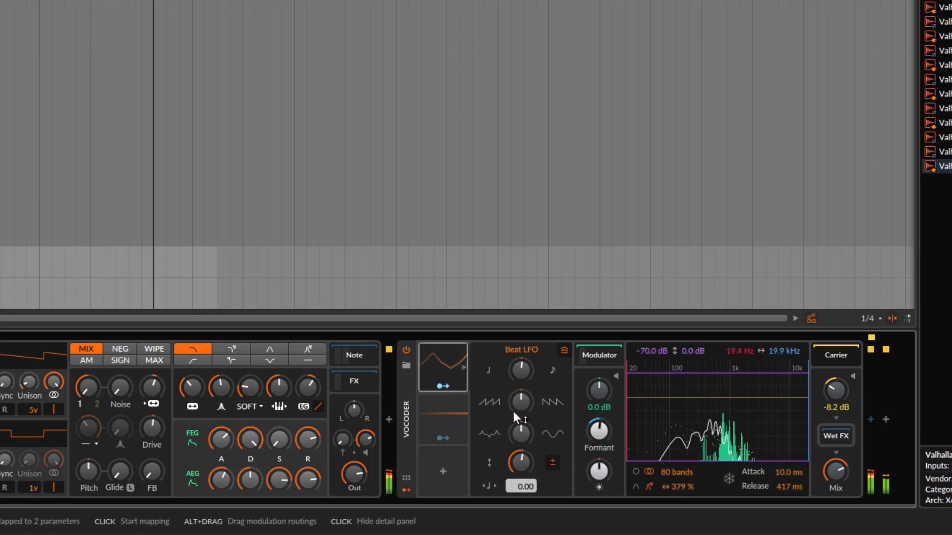
pyautogui.moveTo(836, 471)
pyautogui.mouseDown()
pyautogui.moveTo(835, 486)
pyautogui.moveTo(836, 474)
pyautogui.mouseUp()
pyautogui.moveTo(612, 433); pyautogui.dragTo(604, 429)
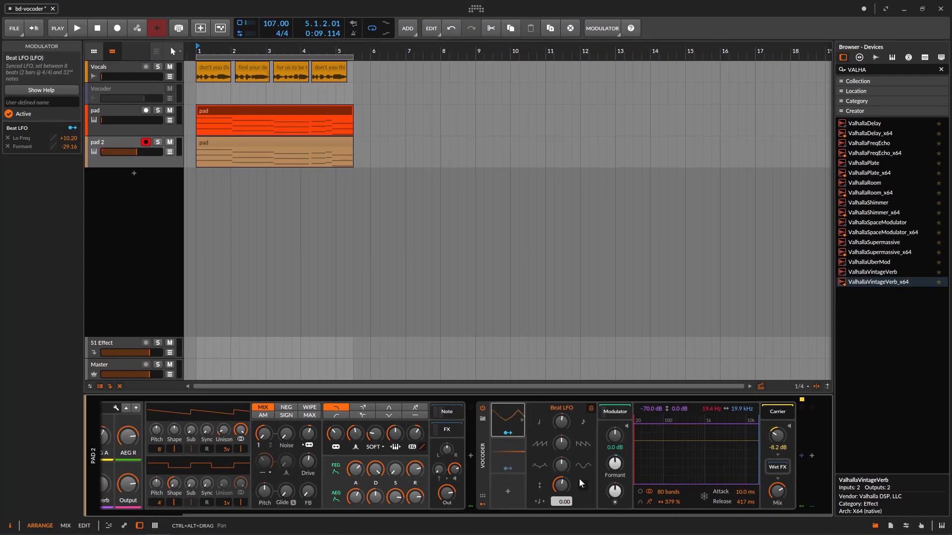
# Step: Check the Vocals track's second vocoder carrier chain, then return to pad 2 with the device browser hidden
pyautogui.click(129, 69)
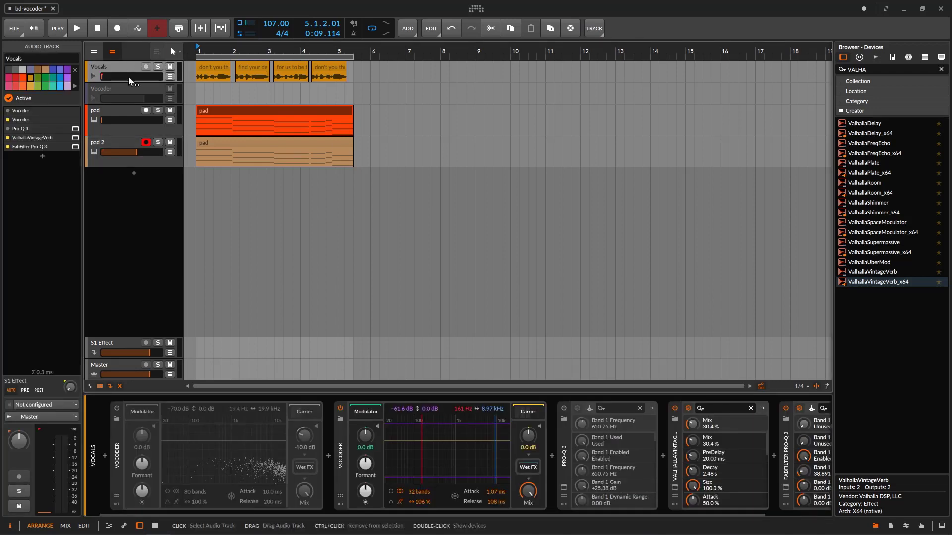
pyautogui.click(535, 415)
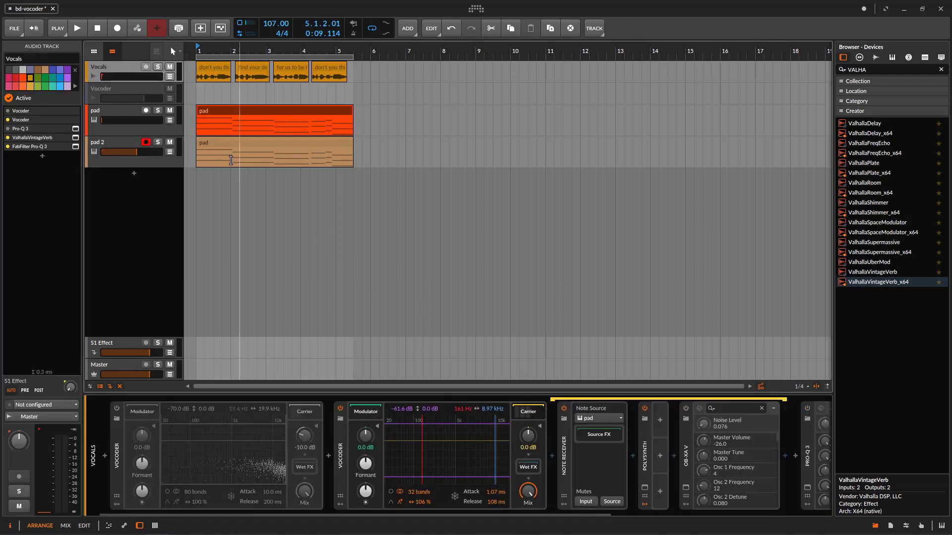
pyautogui.click(123, 151)
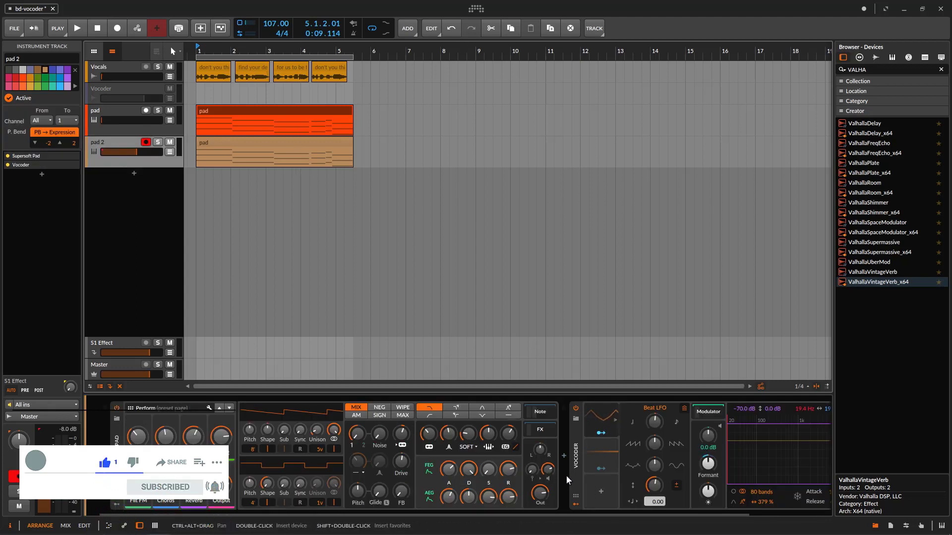
pyautogui.hscroll(1, 576, 512)
pyautogui.click(874, 524)
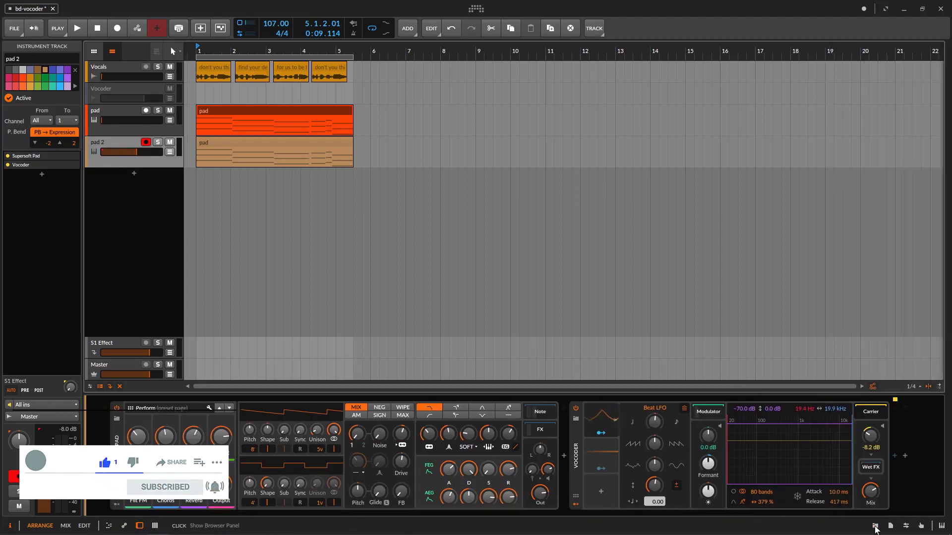